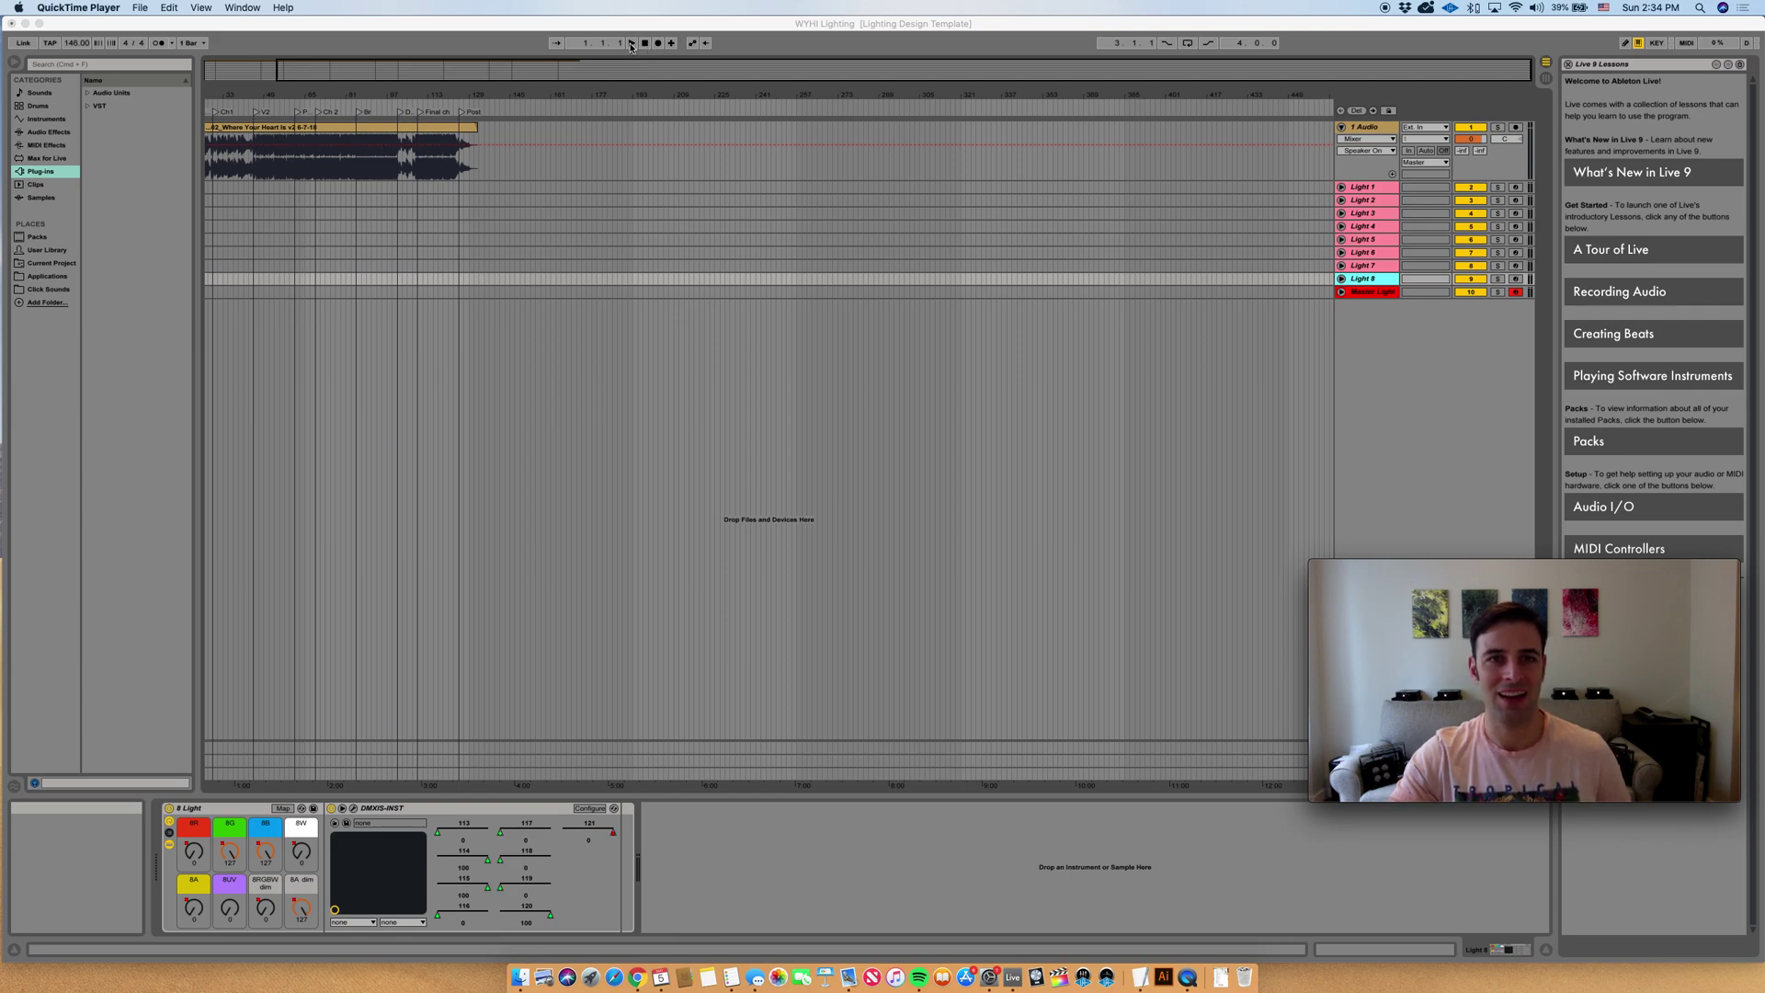
# - Play the WYHI Lighting set to preview the lights, then stop near bar 72
pyautogui.click(631, 43)
pyautogui.click(631, 44)
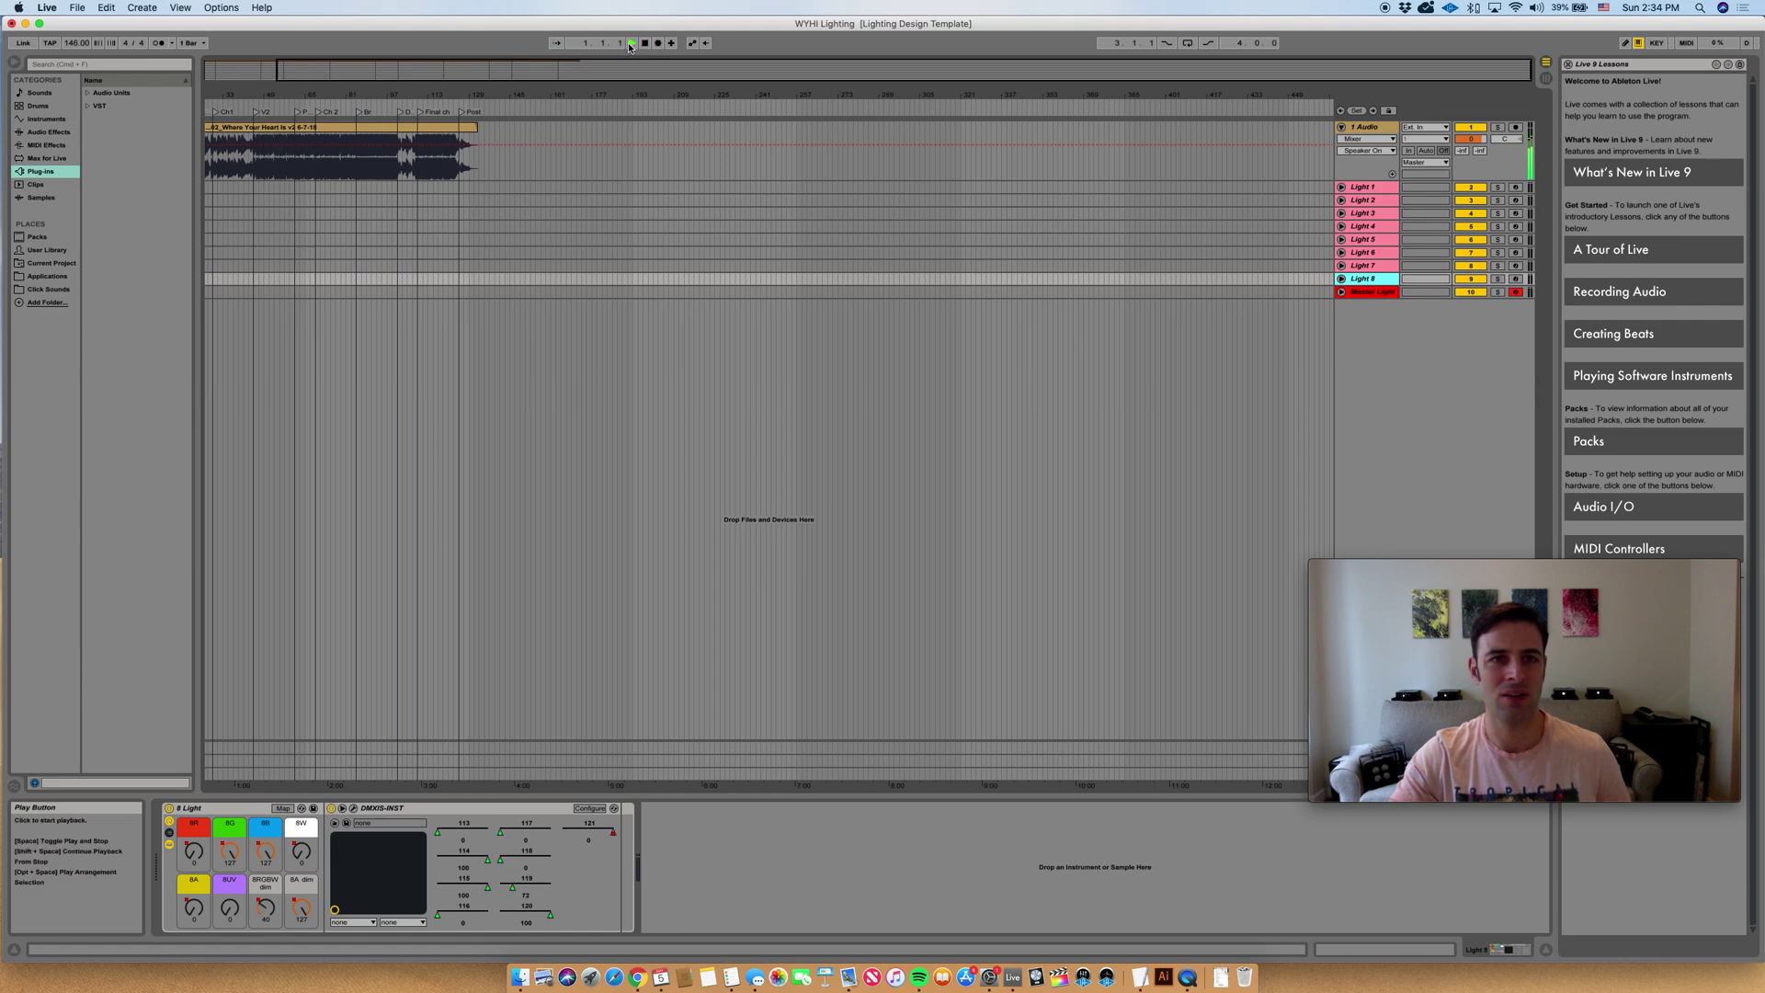
pyautogui.click(299, 114)
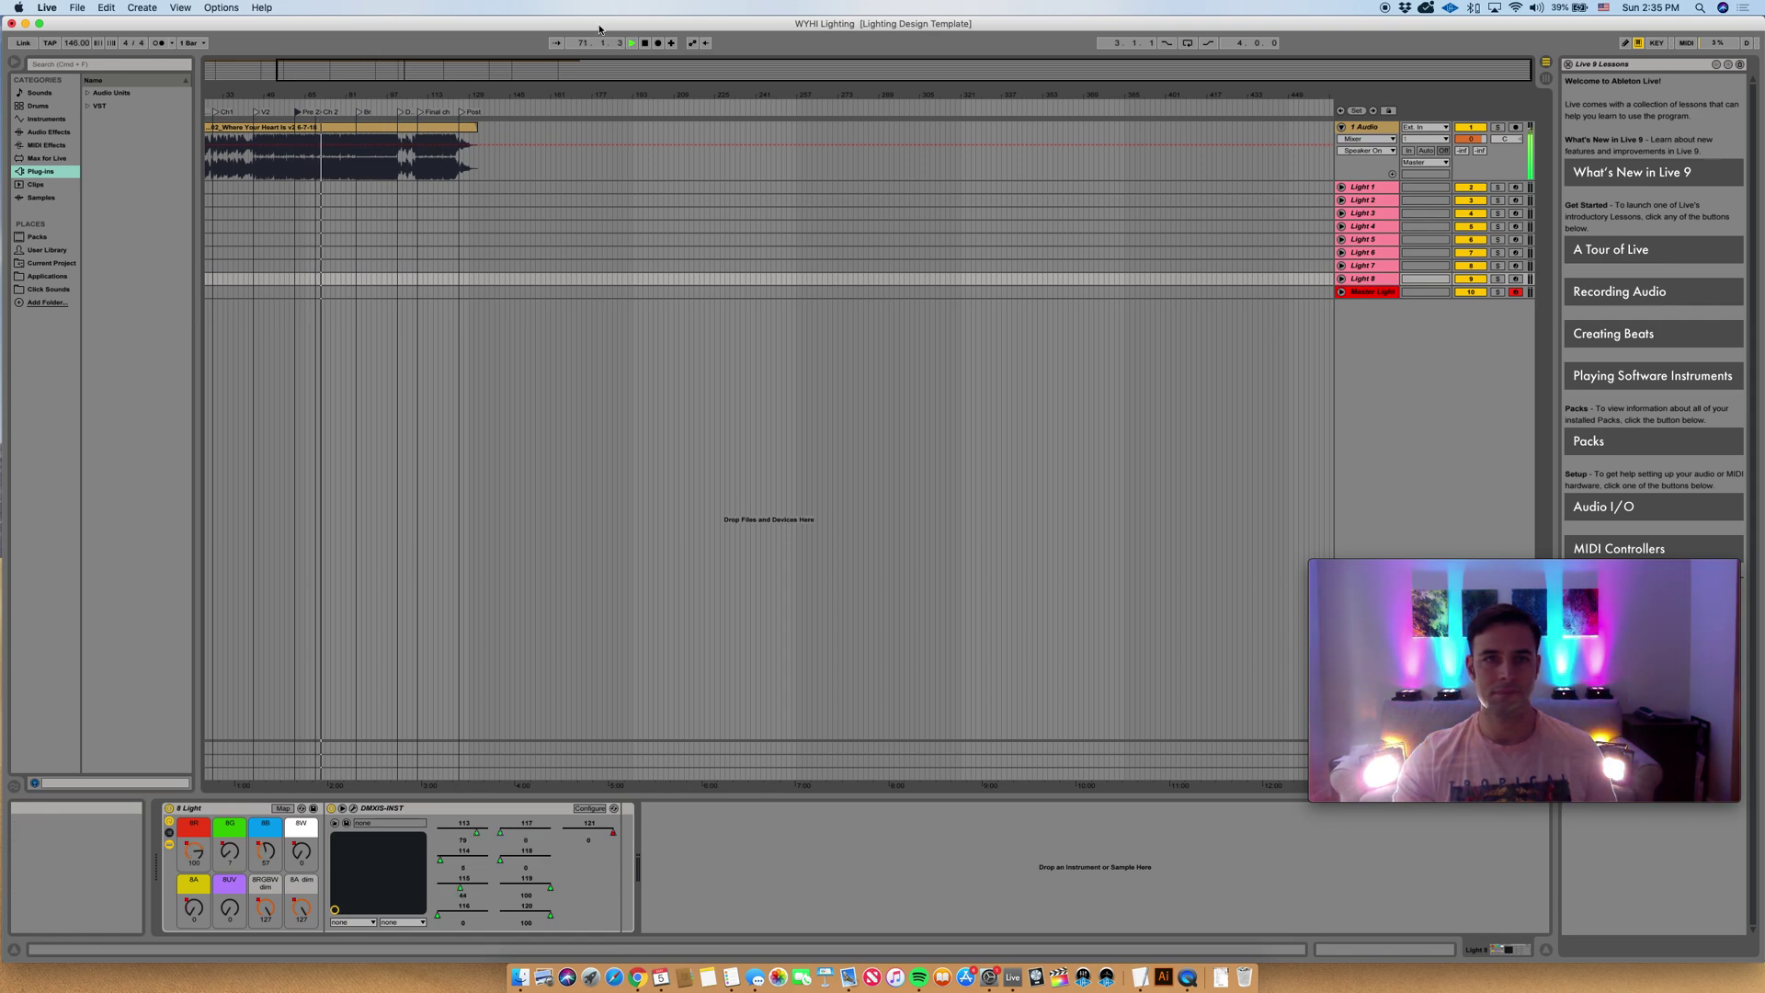
pyautogui.click(646, 43)
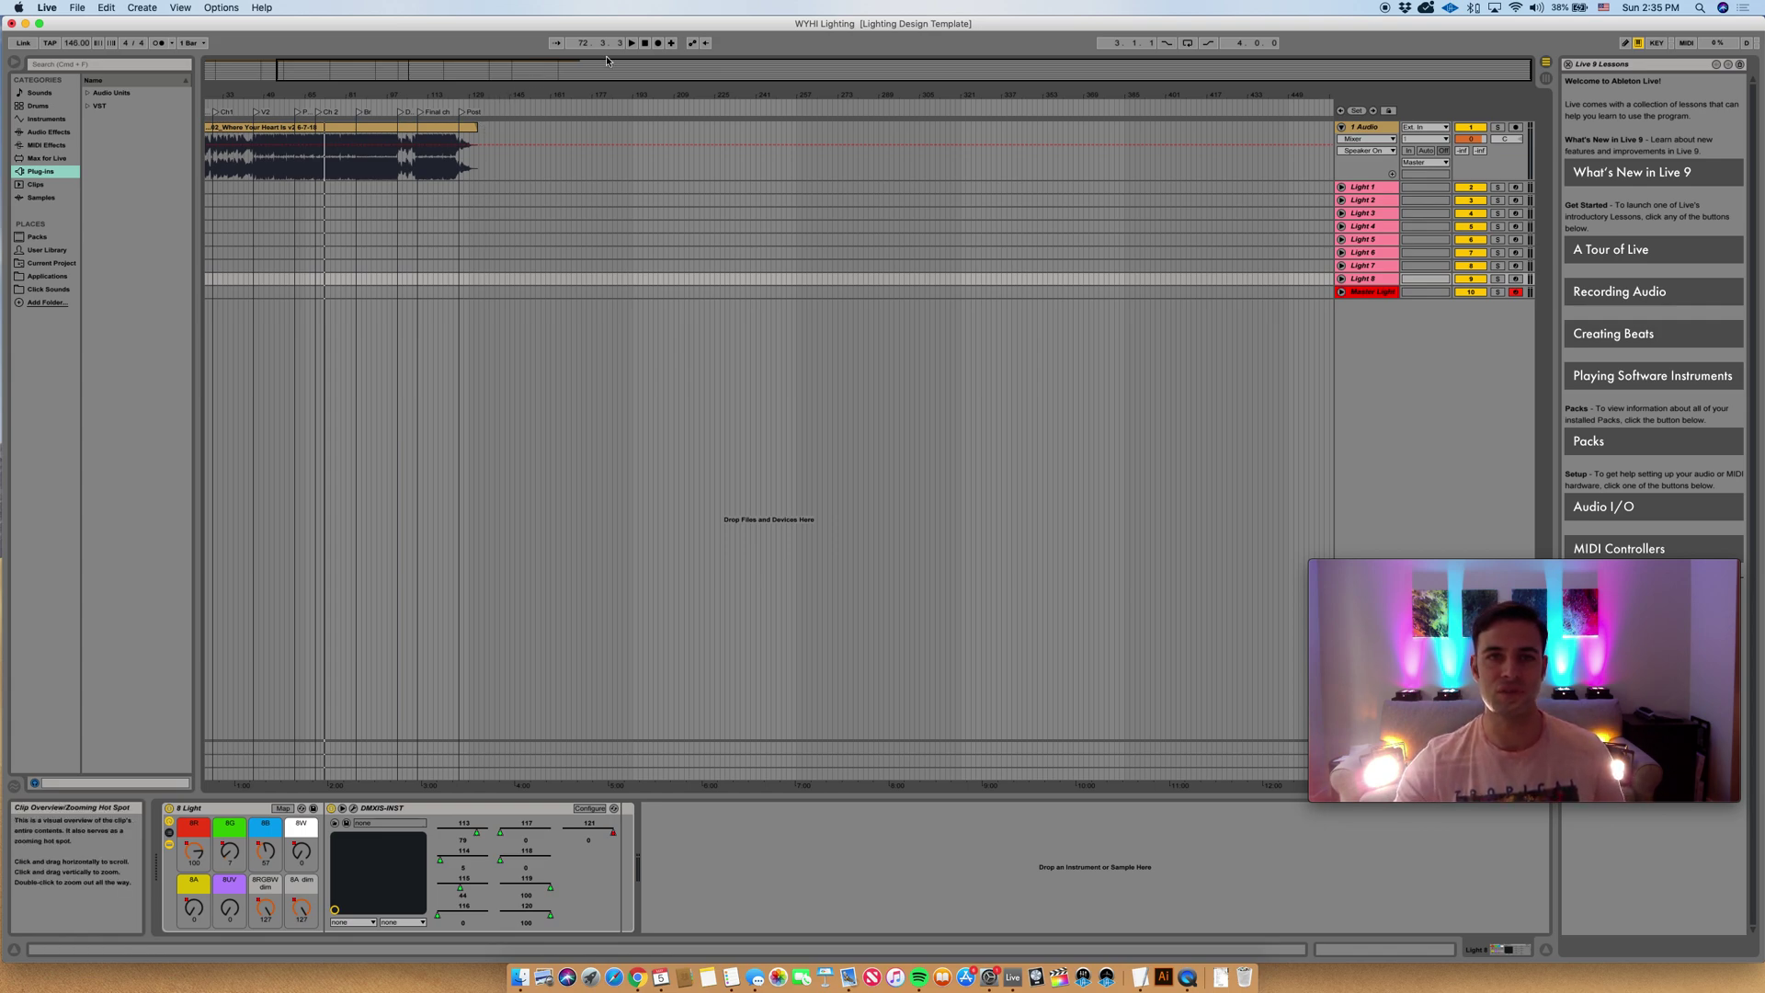
# - Stop again to reset the song position to 1.1.1
pyautogui.click(644, 46)
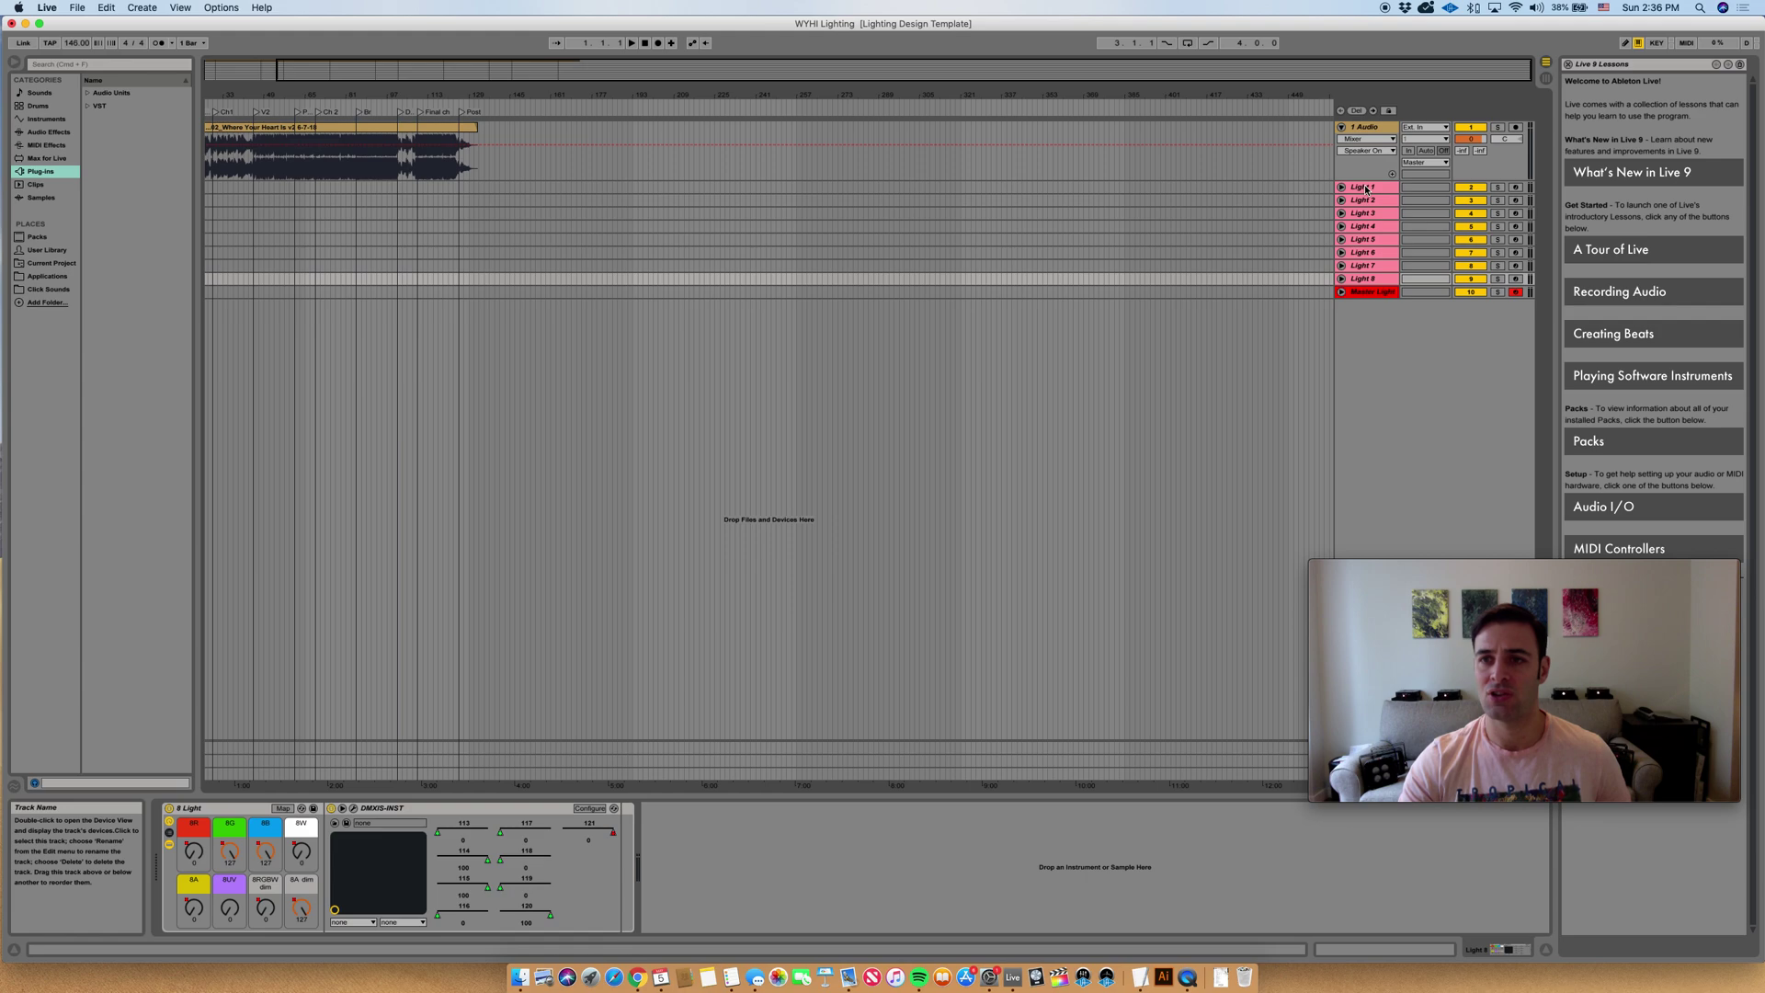
# - Expand and refold Light 1's automation lanes, then show Master Light's DMXIS-FX device
pyautogui.click(1366, 188)
pyautogui.click(1342, 187)
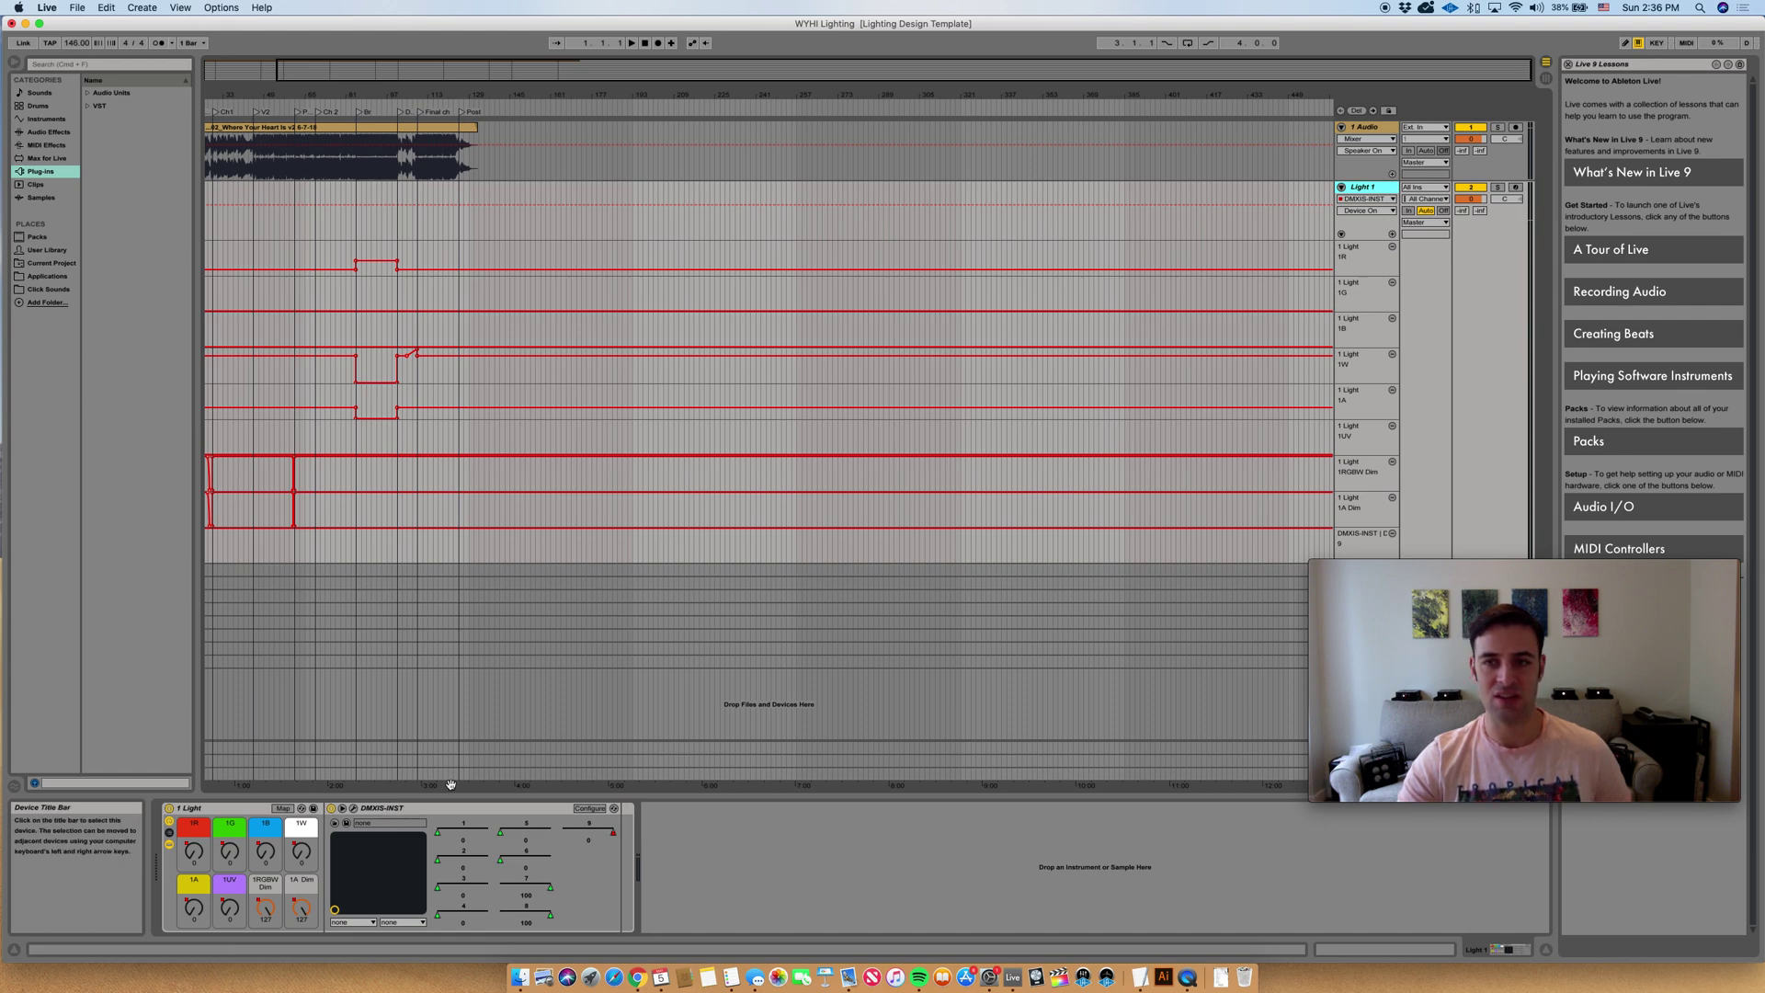
pyautogui.click(1342, 187)
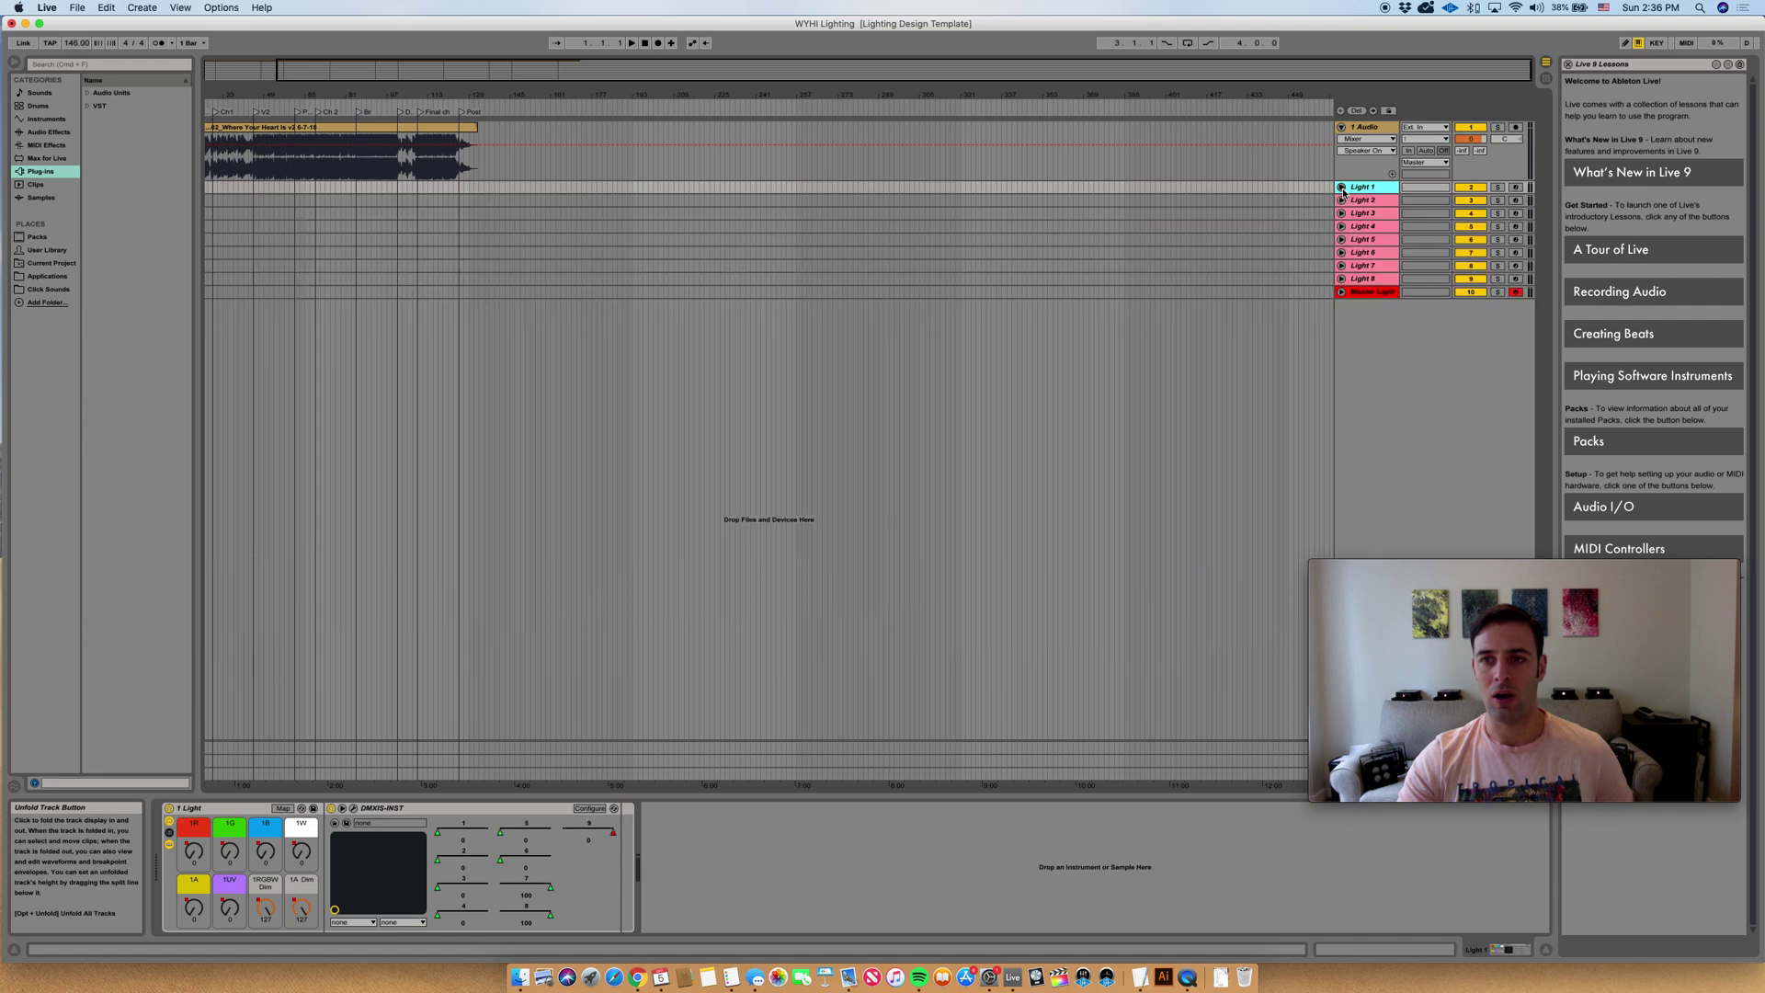
pyautogui.click(1388, 294)
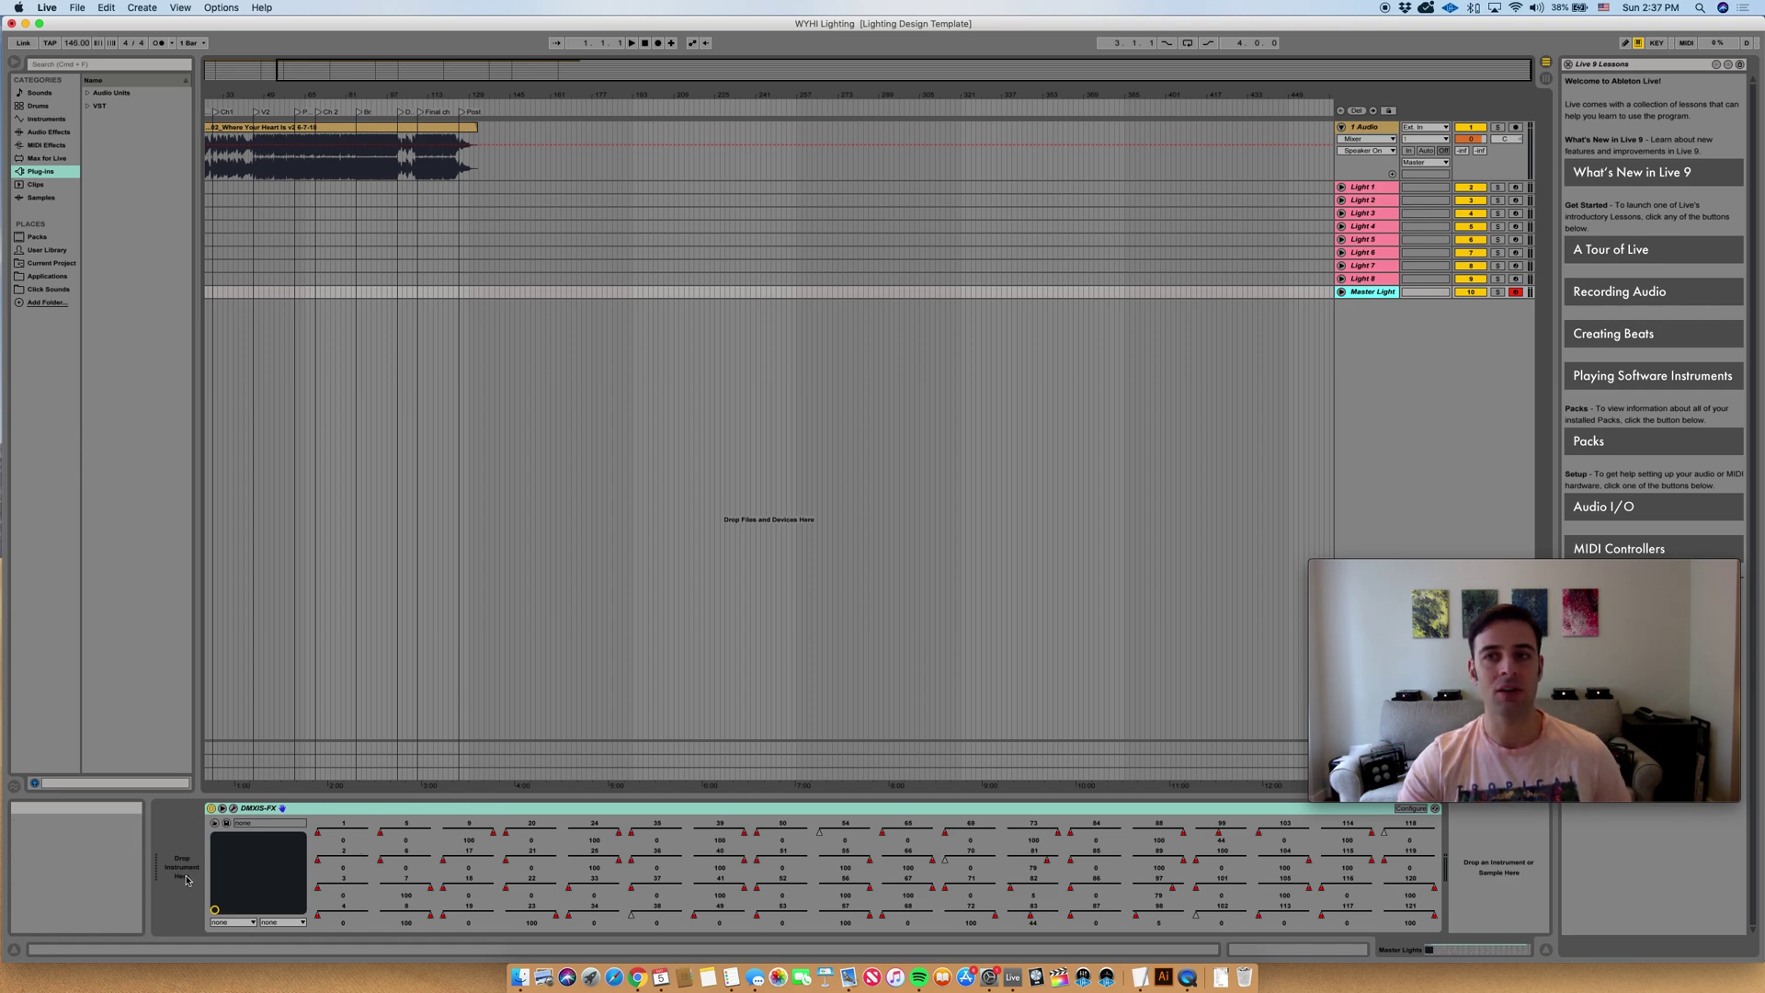
# - Unfold Light 1, show its 1 Light rack and DMXIS-INST devices, then fold it
pyautogui.click(1342, 189)
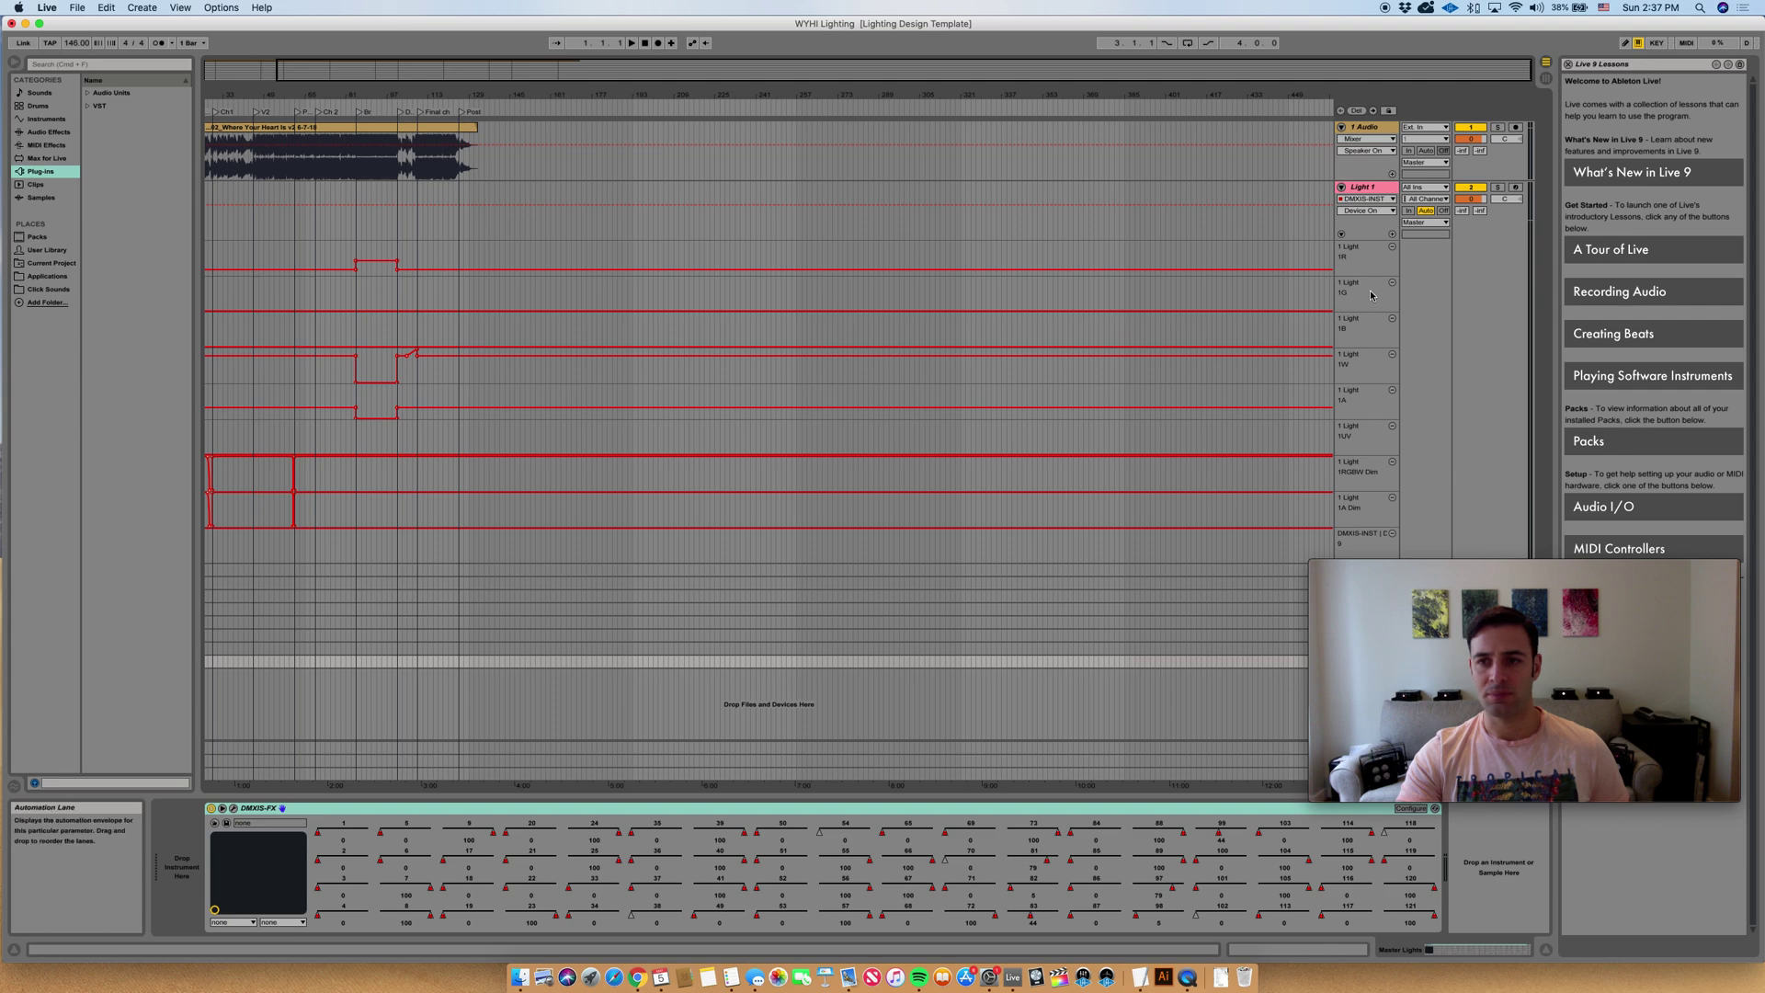
pyautogui.click(1381, 190)
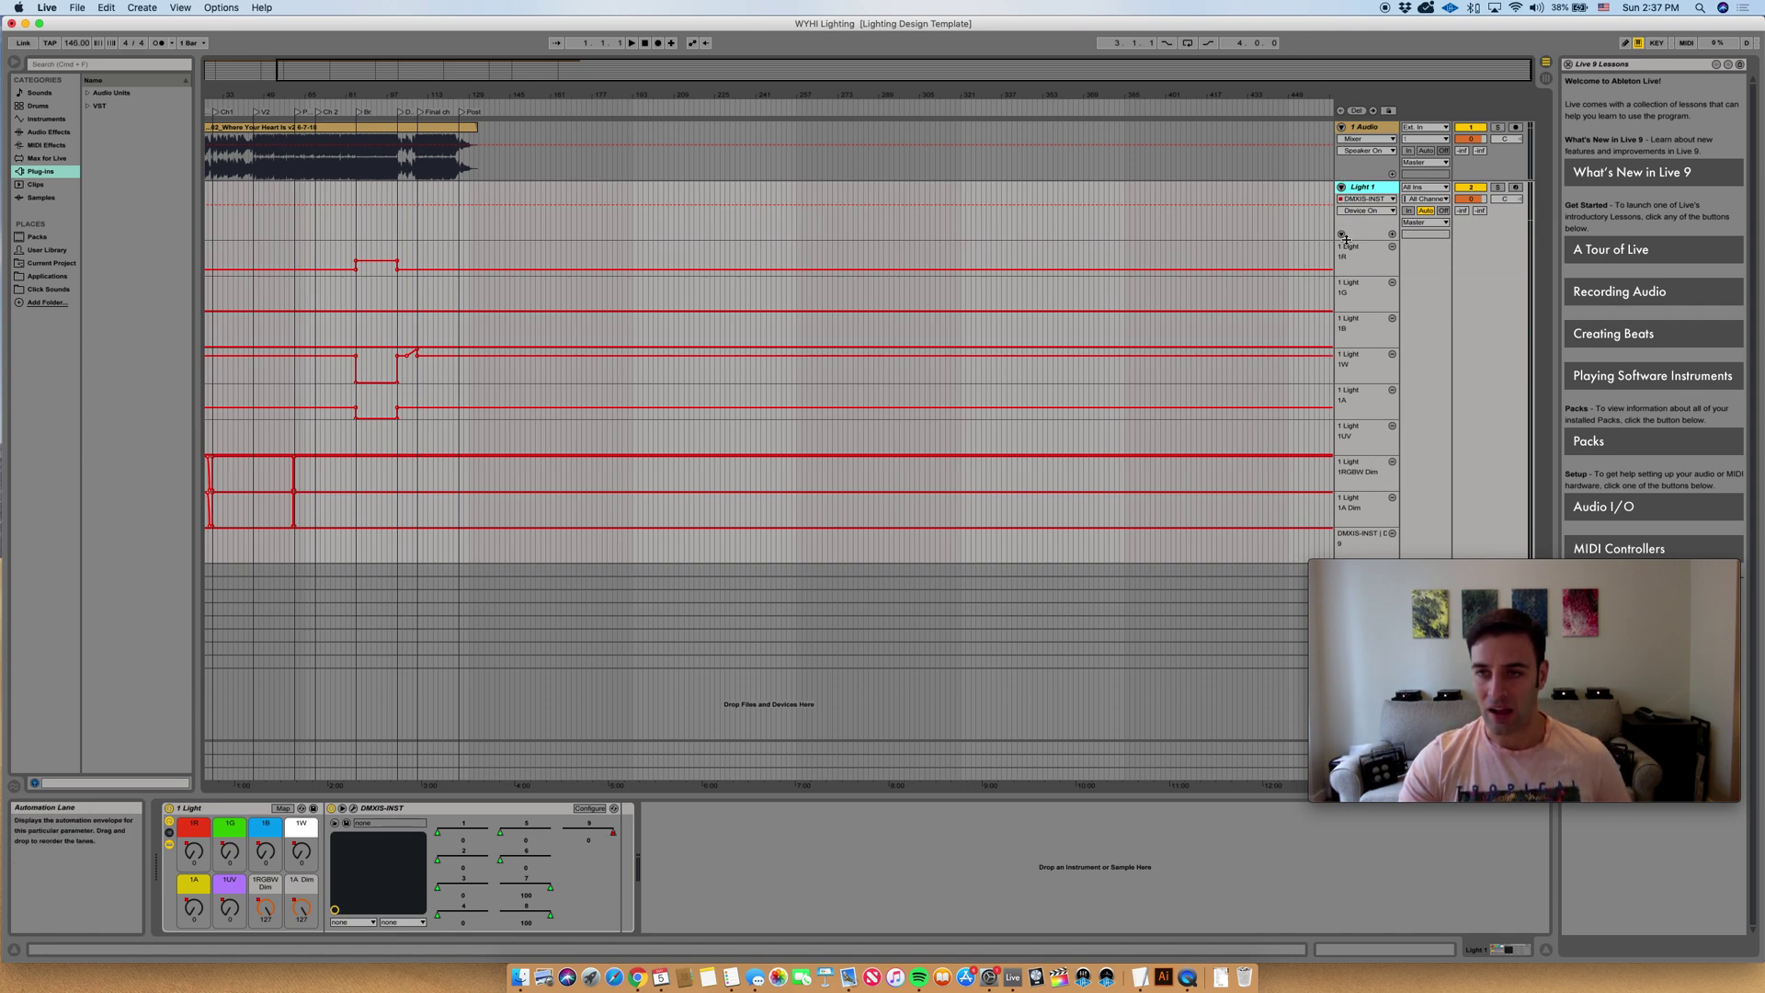
pyautogui.click(1342, 187)
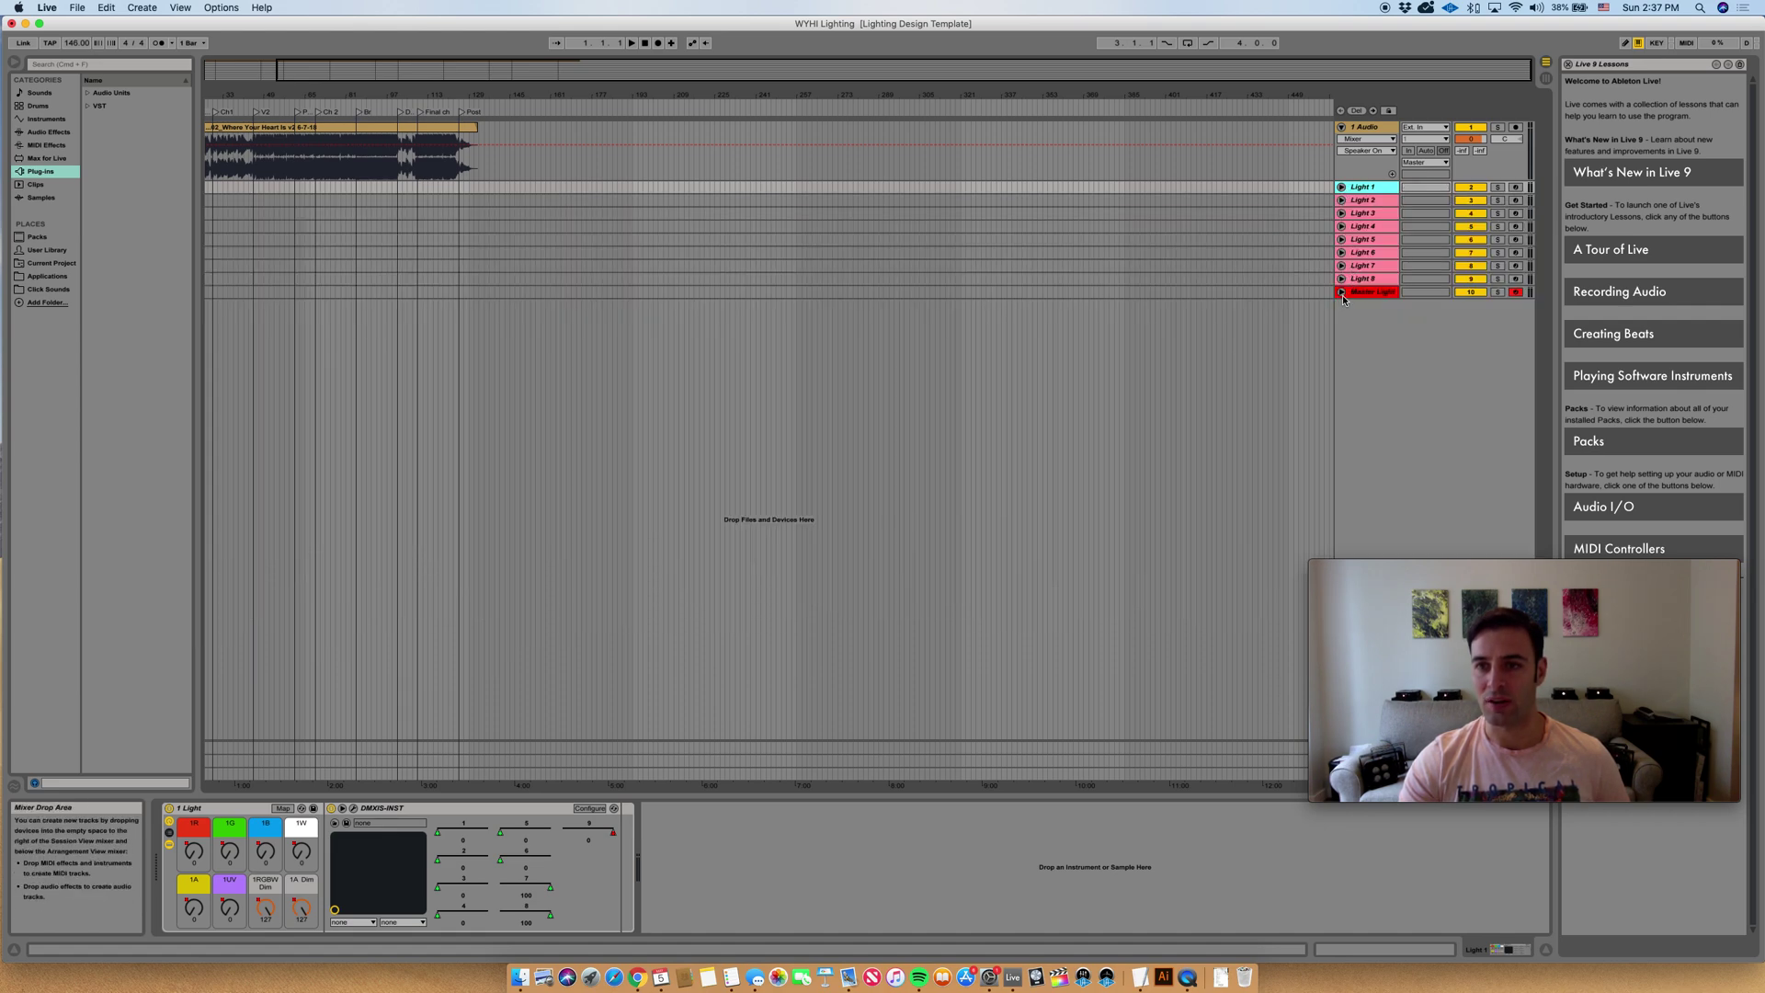
# - Unfold Master Light, then Light 1 and Light 2, to compare their automation lanes
pyautogui.click(1342, 293)
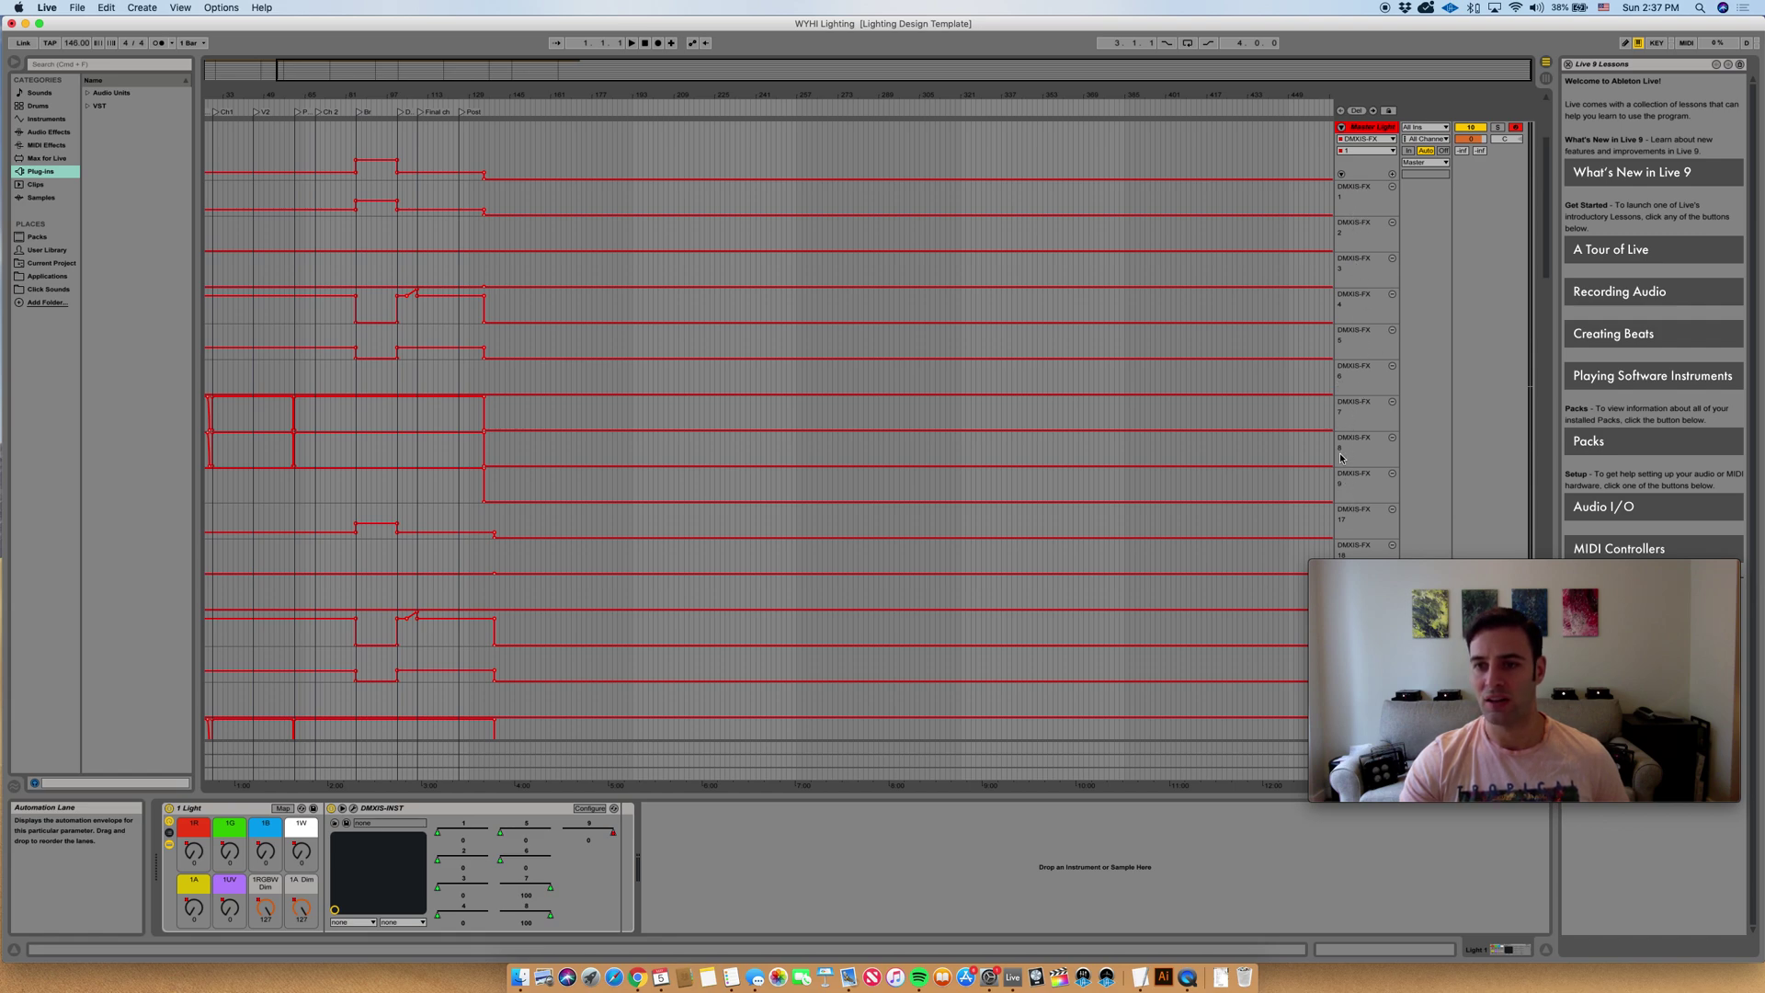
pyautogui.click(1342, 127)
pyautogui.click(1342, 187)
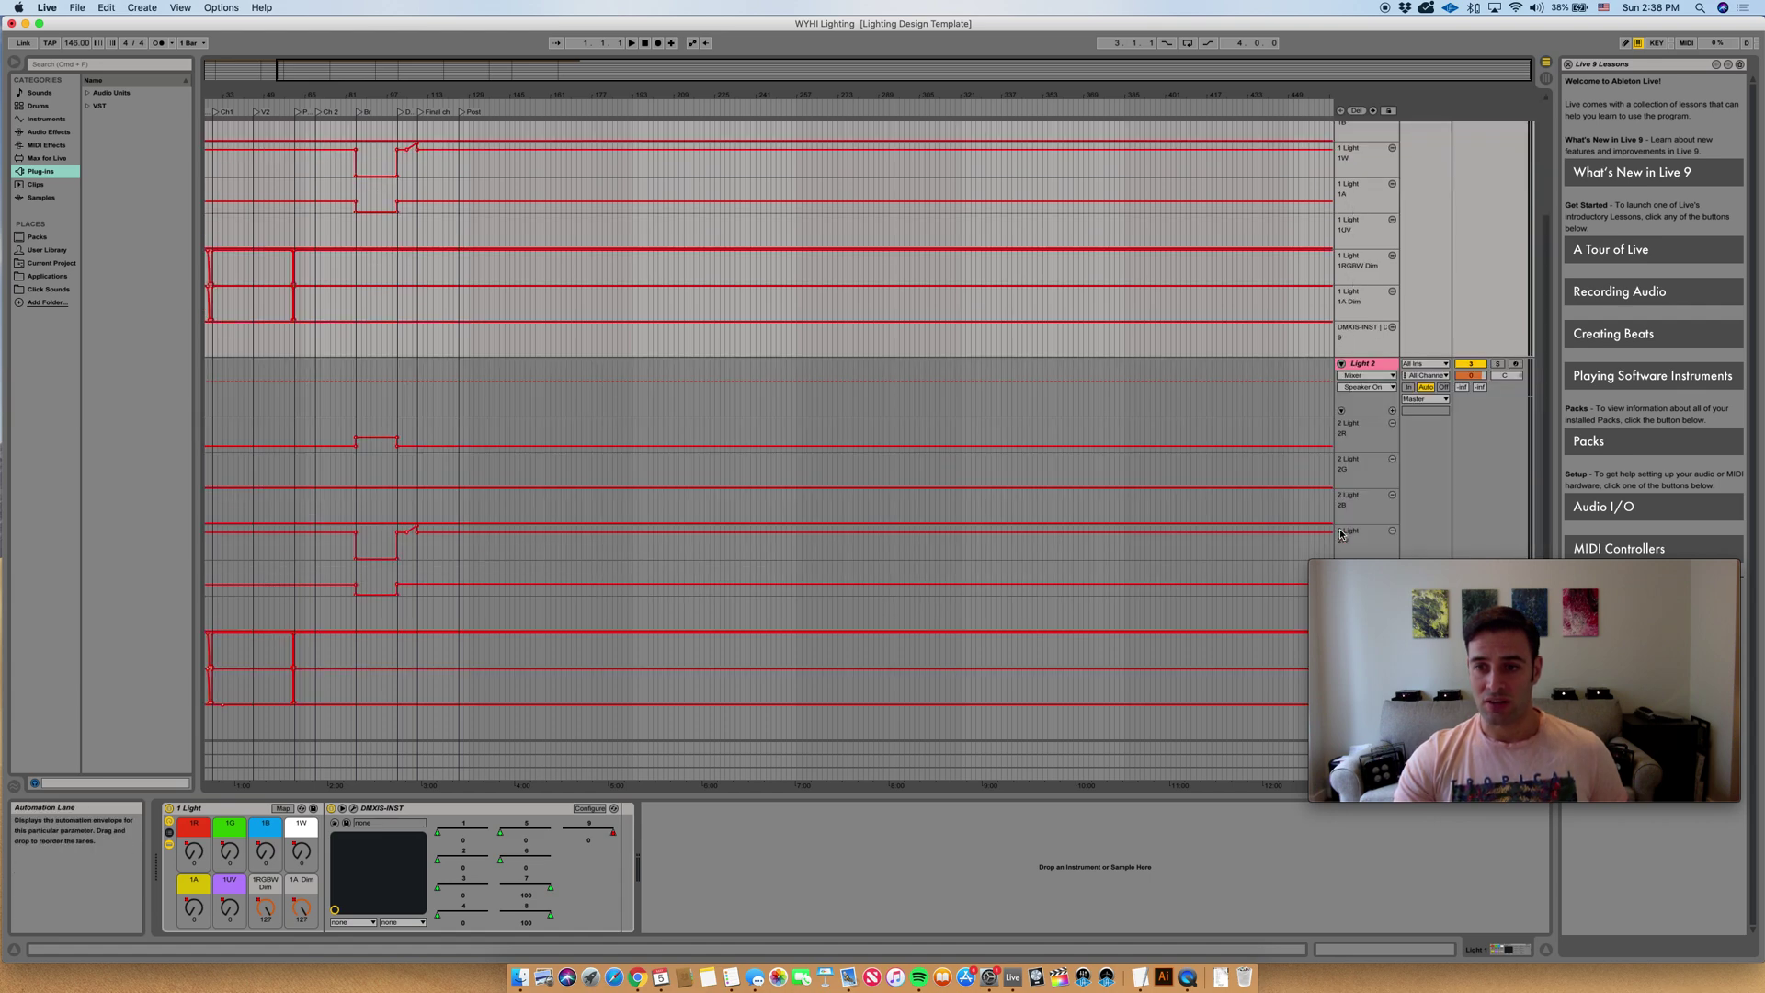
pyautogui.click(1341, 534)
pyautogui.scroll(-3, 460, 342)
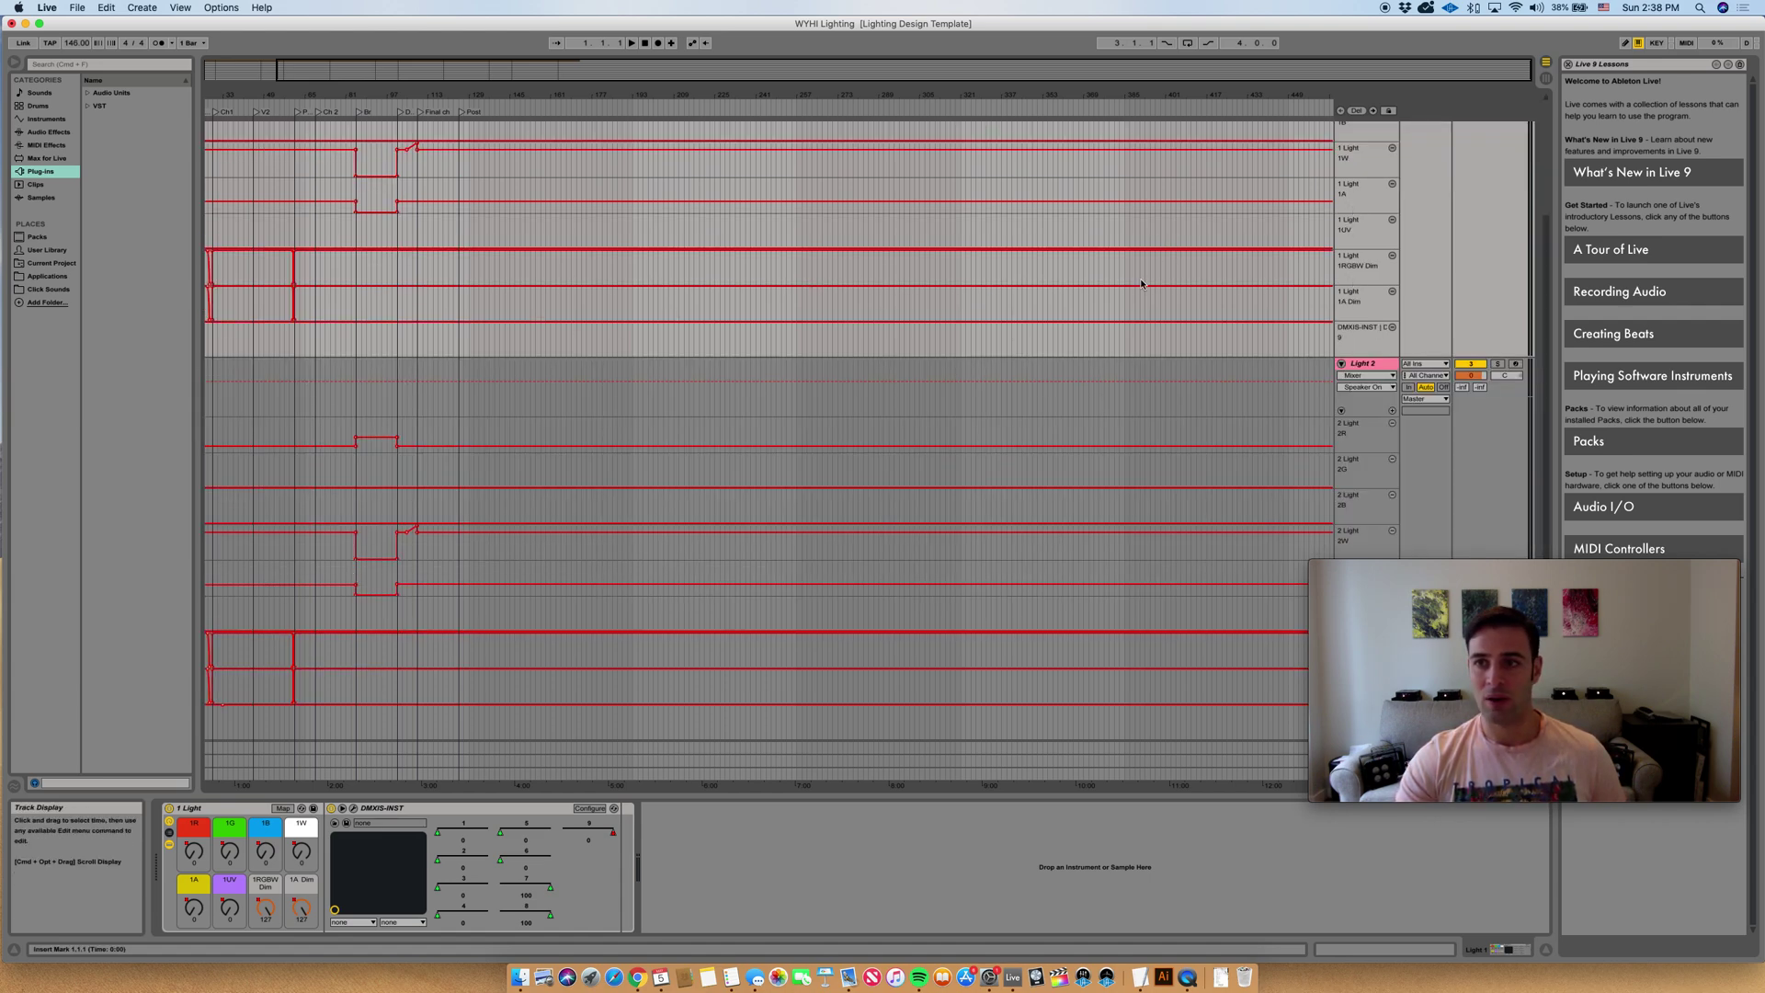
pyautogui.scroll(3, 1135, 290)
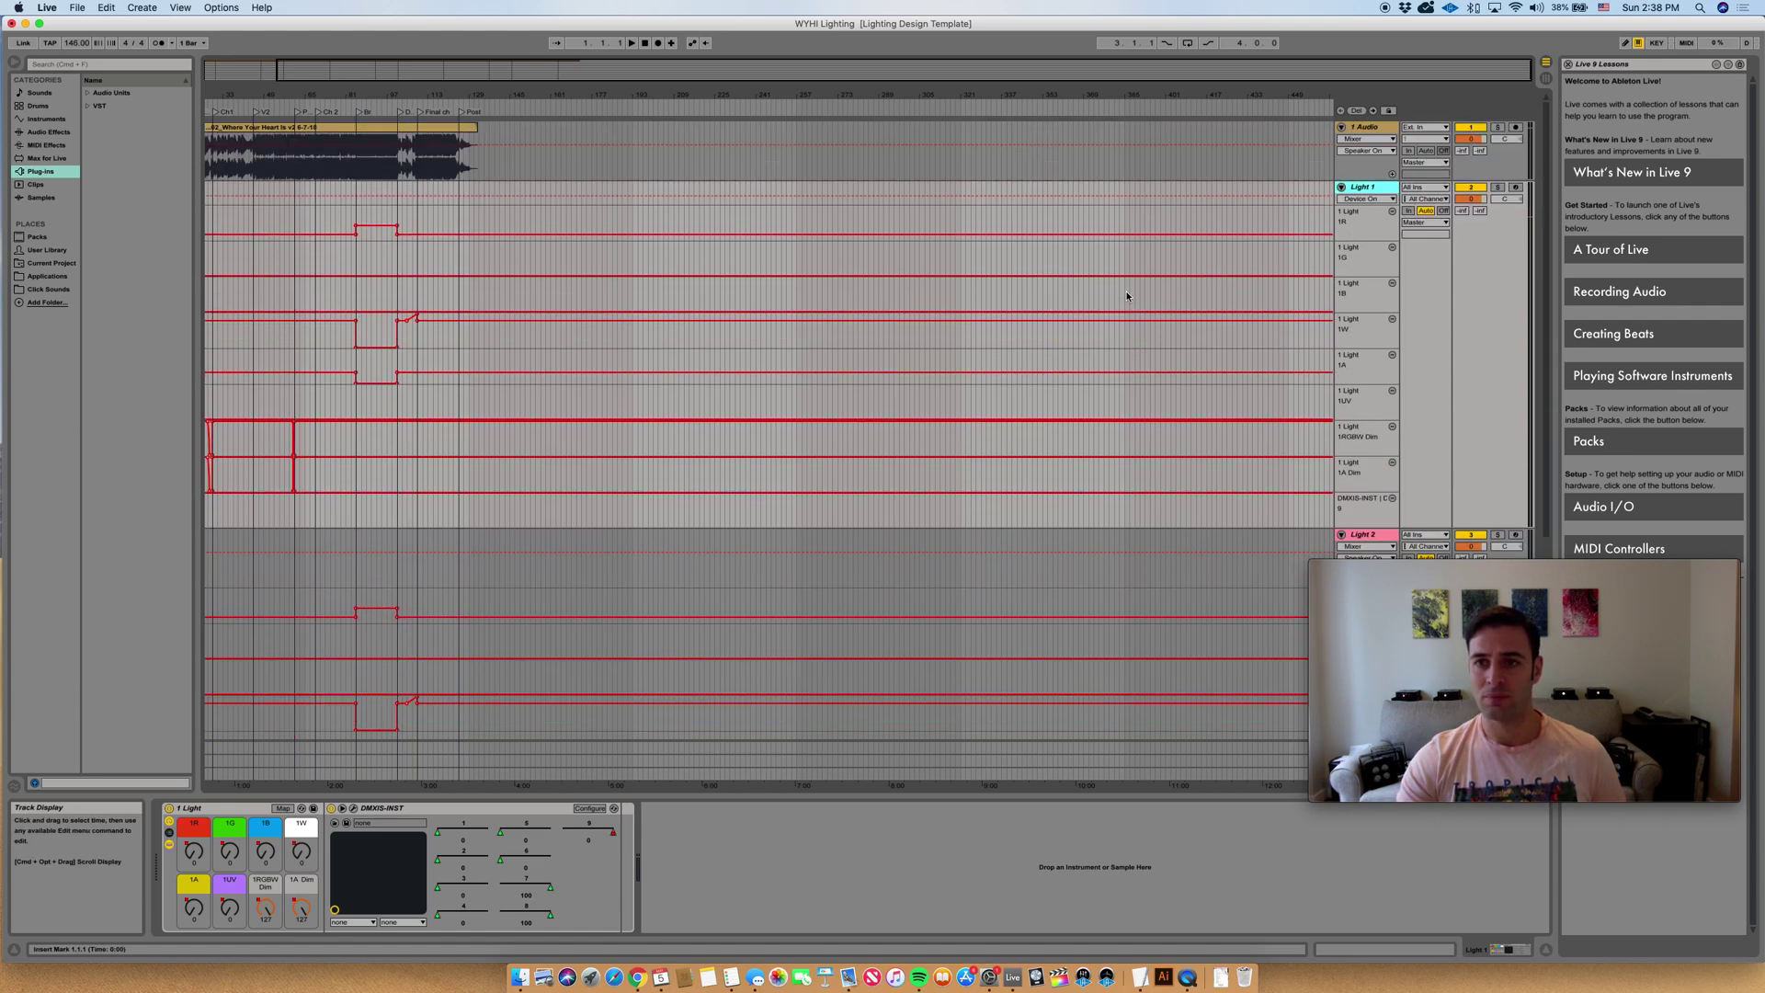
# - Set insert markers near bars 31–32, return to the start, and select Light 1's lanes to bar 131
pyautogui.click(218, 225)
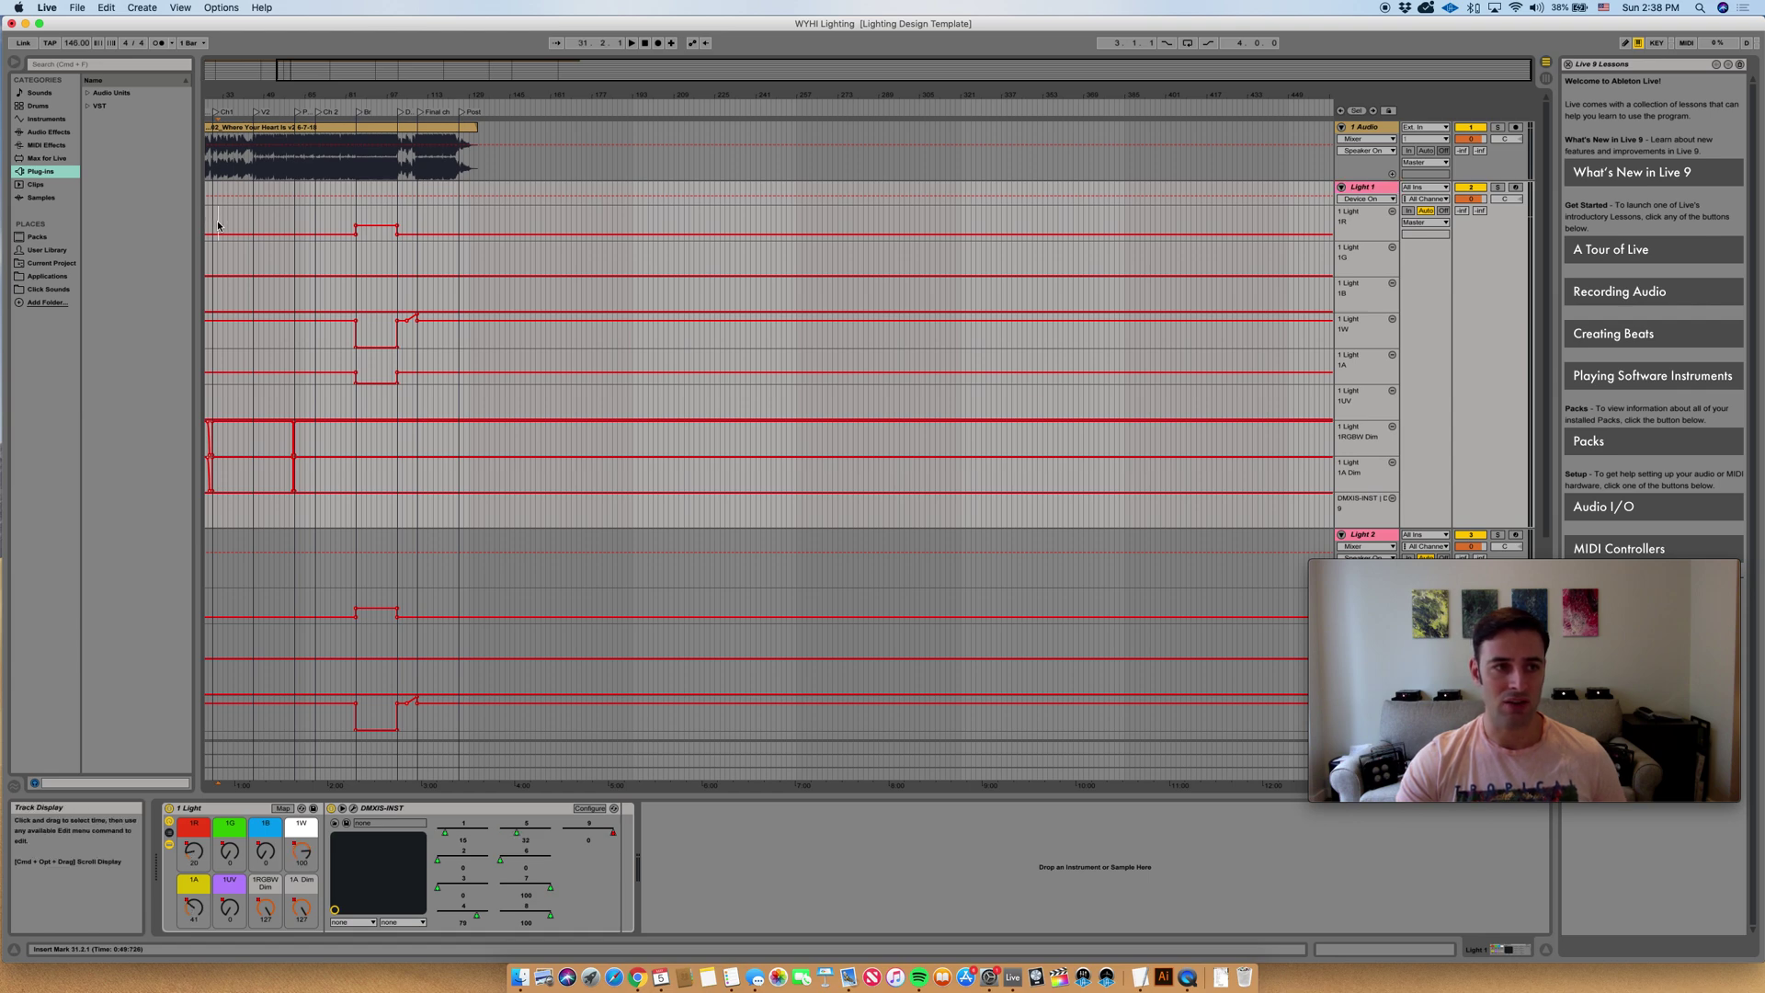
pyautogui.click(658, 43)
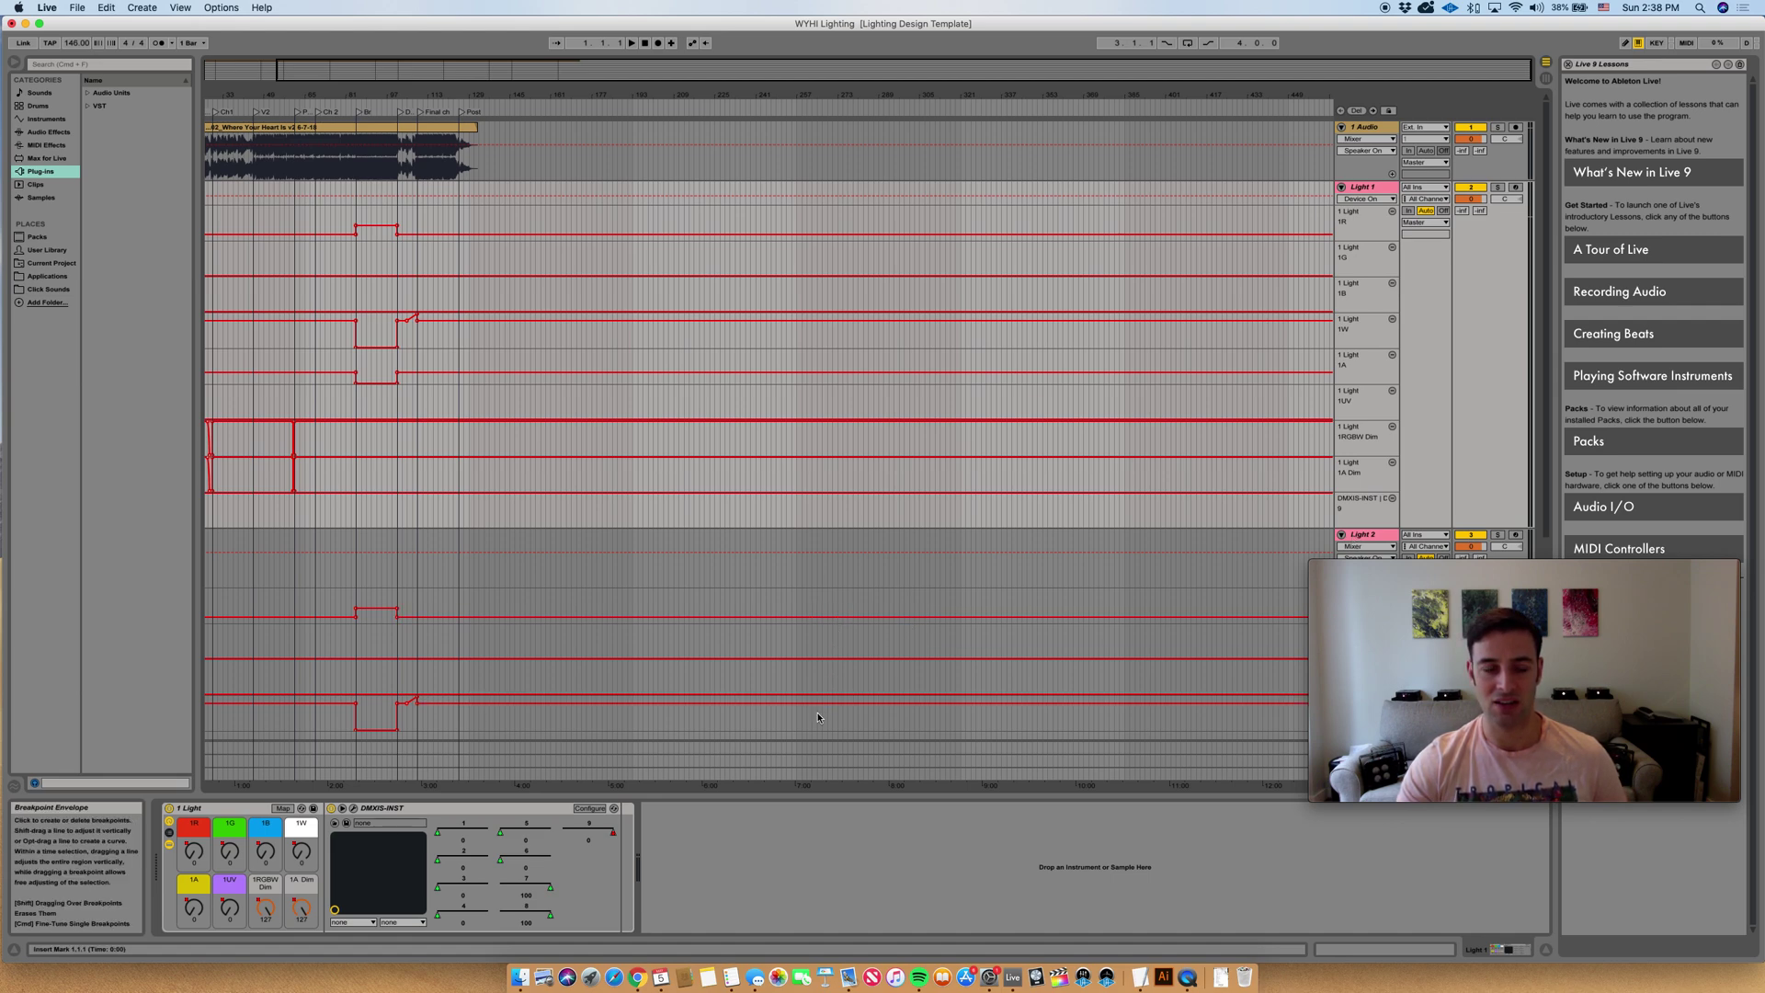
pyautogui.click(219, 221)
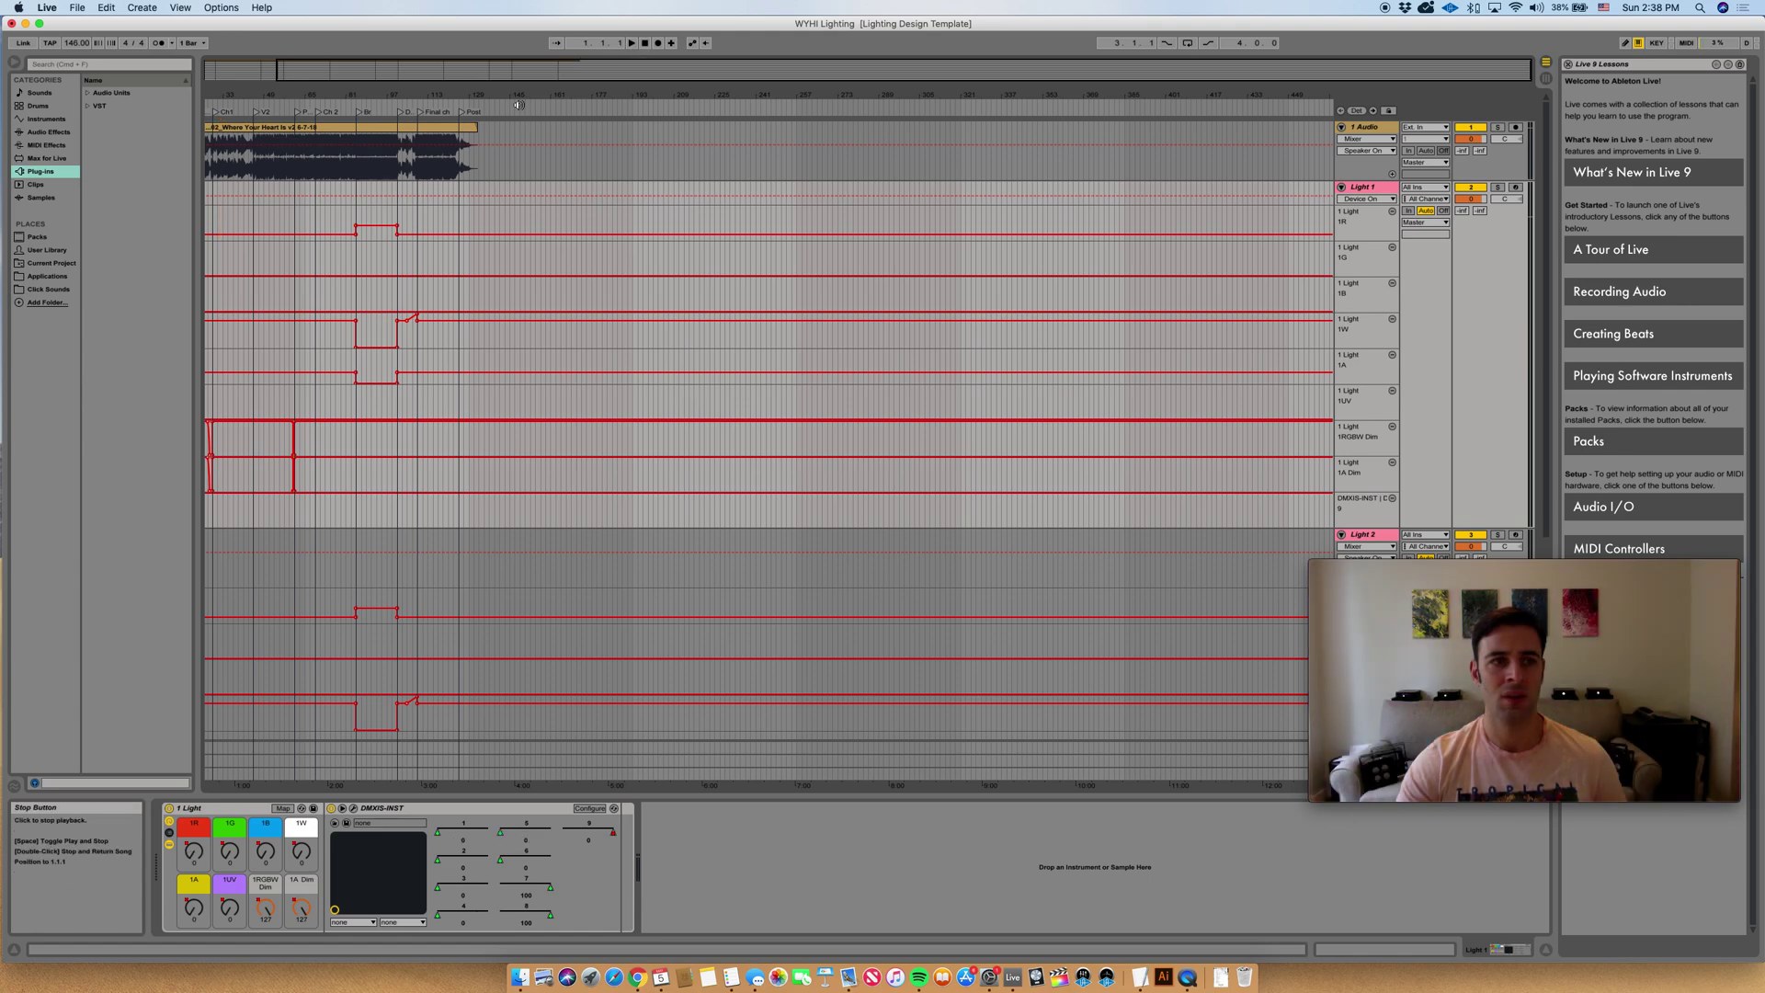
pyautogui.click(645, 45)
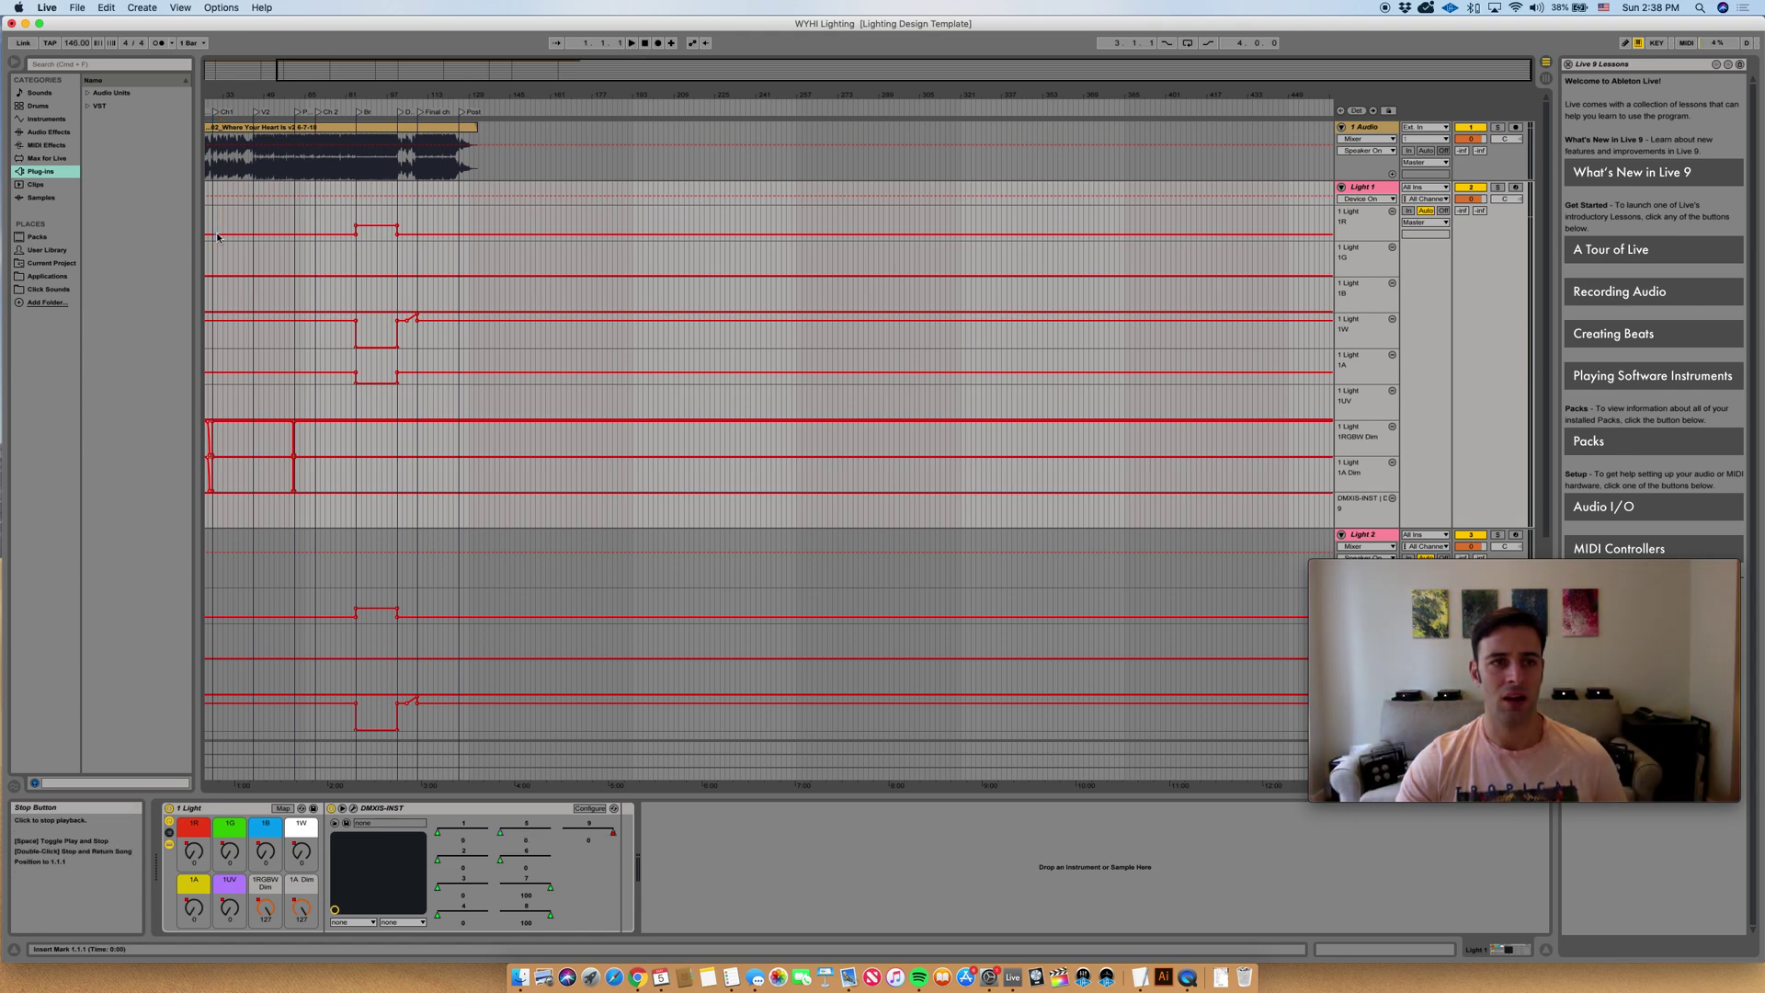
pyautogui.keyDown('shift'); pyautogui.click(473, 512); pyautogui.keyUp('shift')
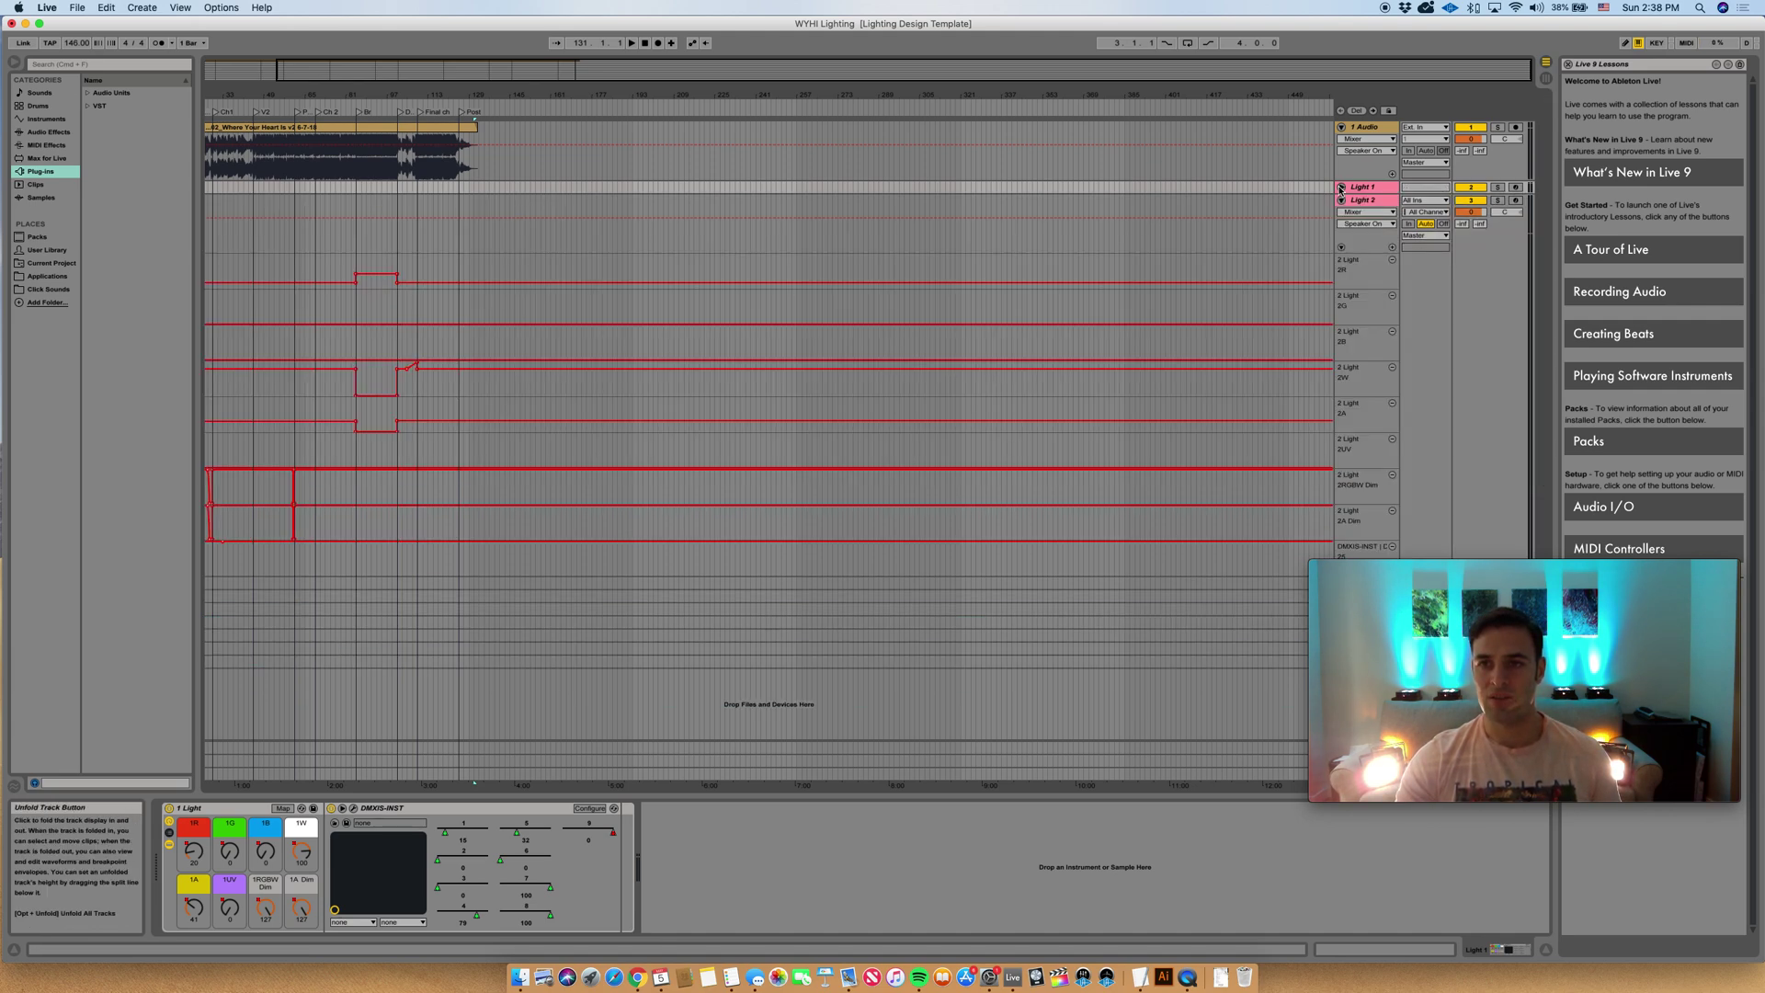
# - Fold Light 1 and Light 2 and unfold Master Light's DMXIS-FX lanes
pyautogui.click(1341, 187)
pyautogui.click(1342, 200)
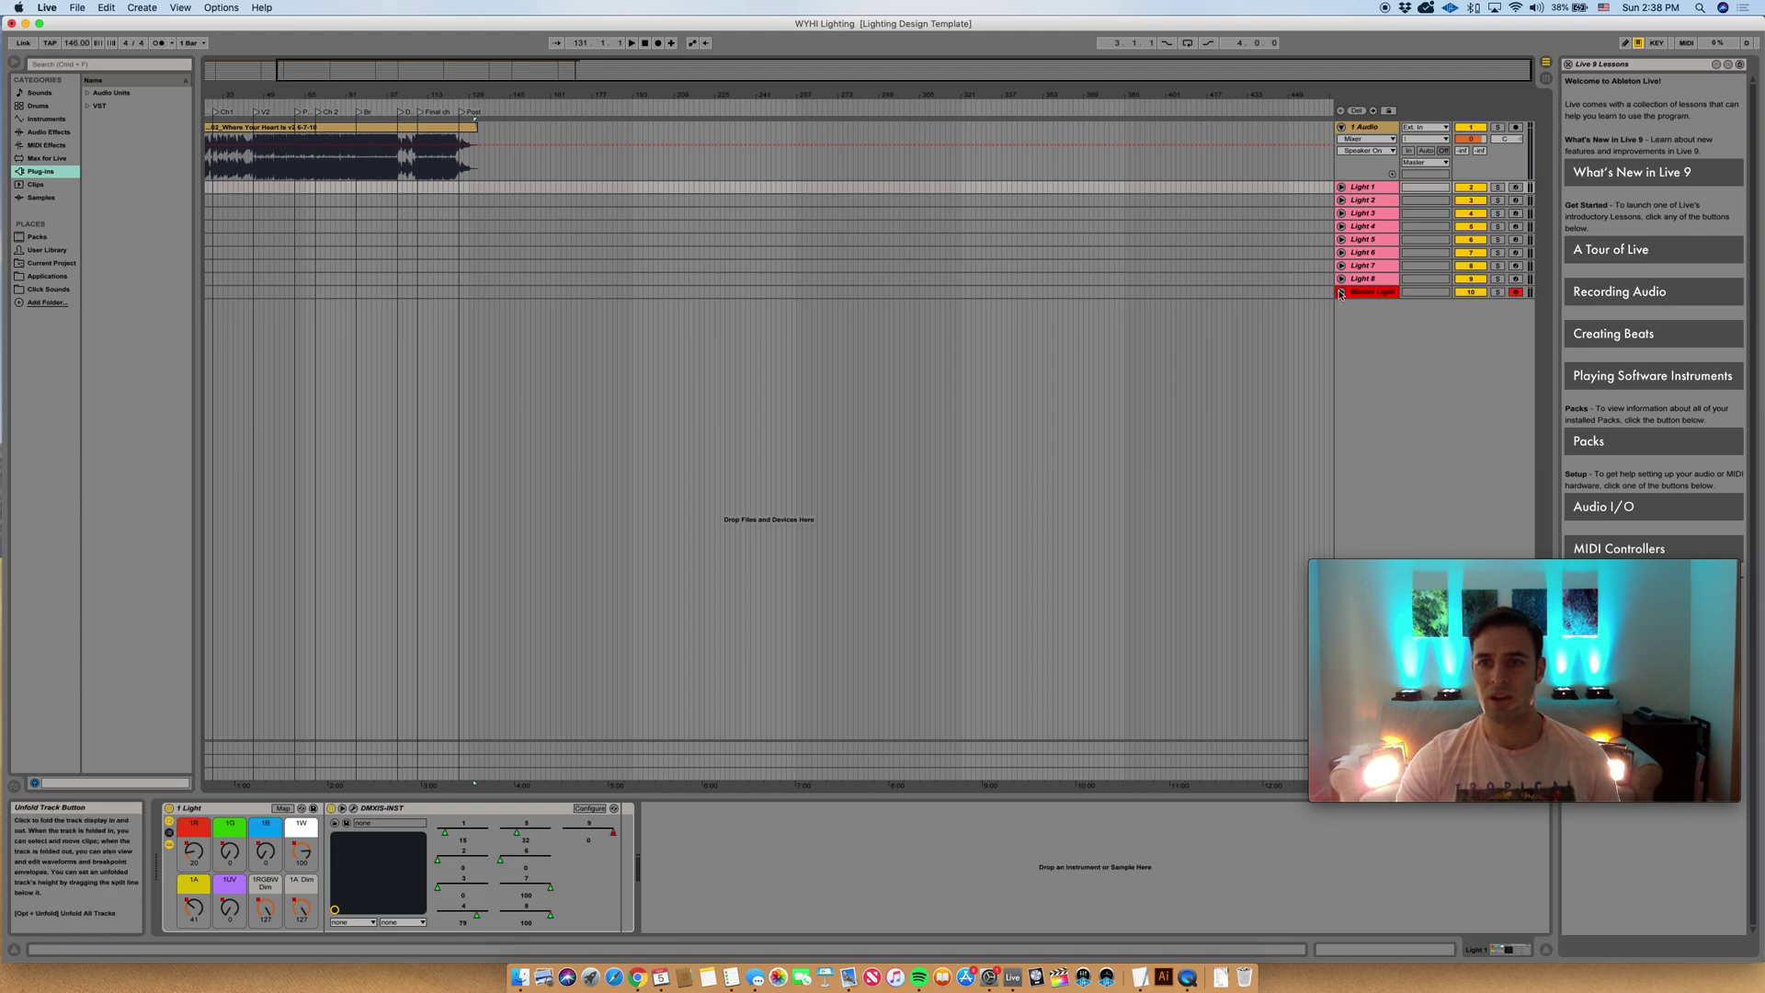
pyautogui.click(1341, 295)
pyautogui.scroll(3, 421, 267)
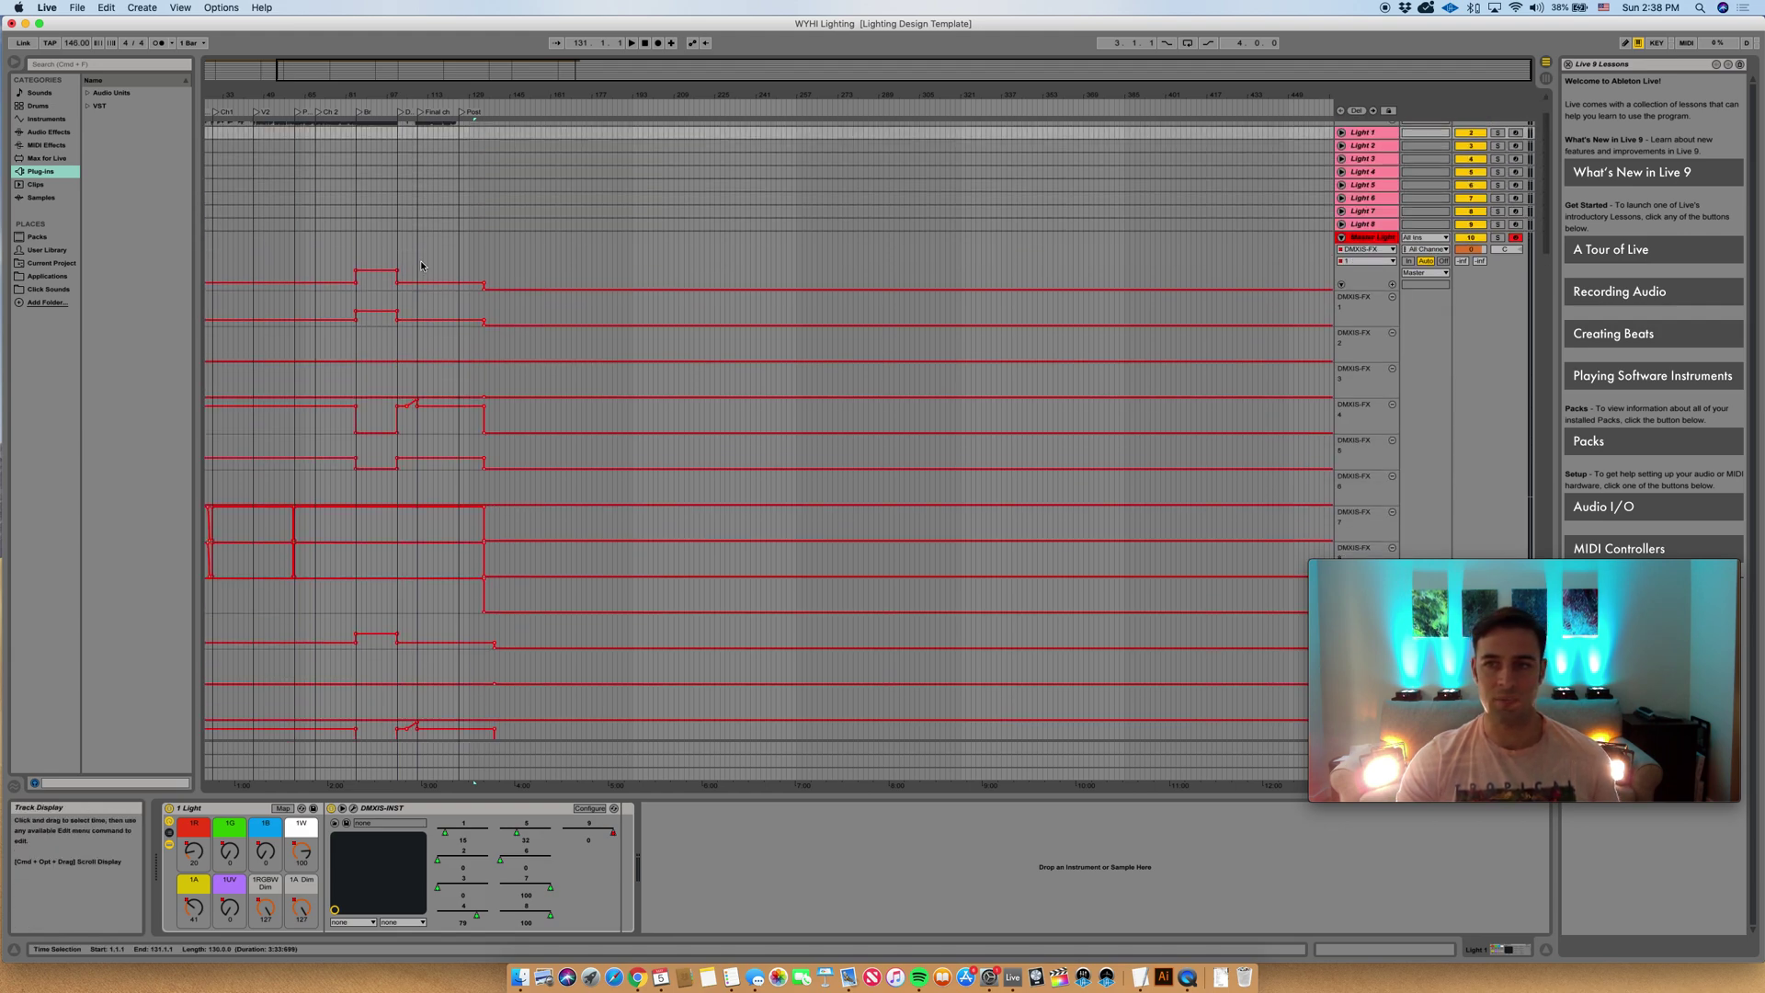
# - Select Master Light's lanes from bar 1 to 144 and delete the automation inside
pyautogui.click(504, 314)
pyautogui.click(217, 309)
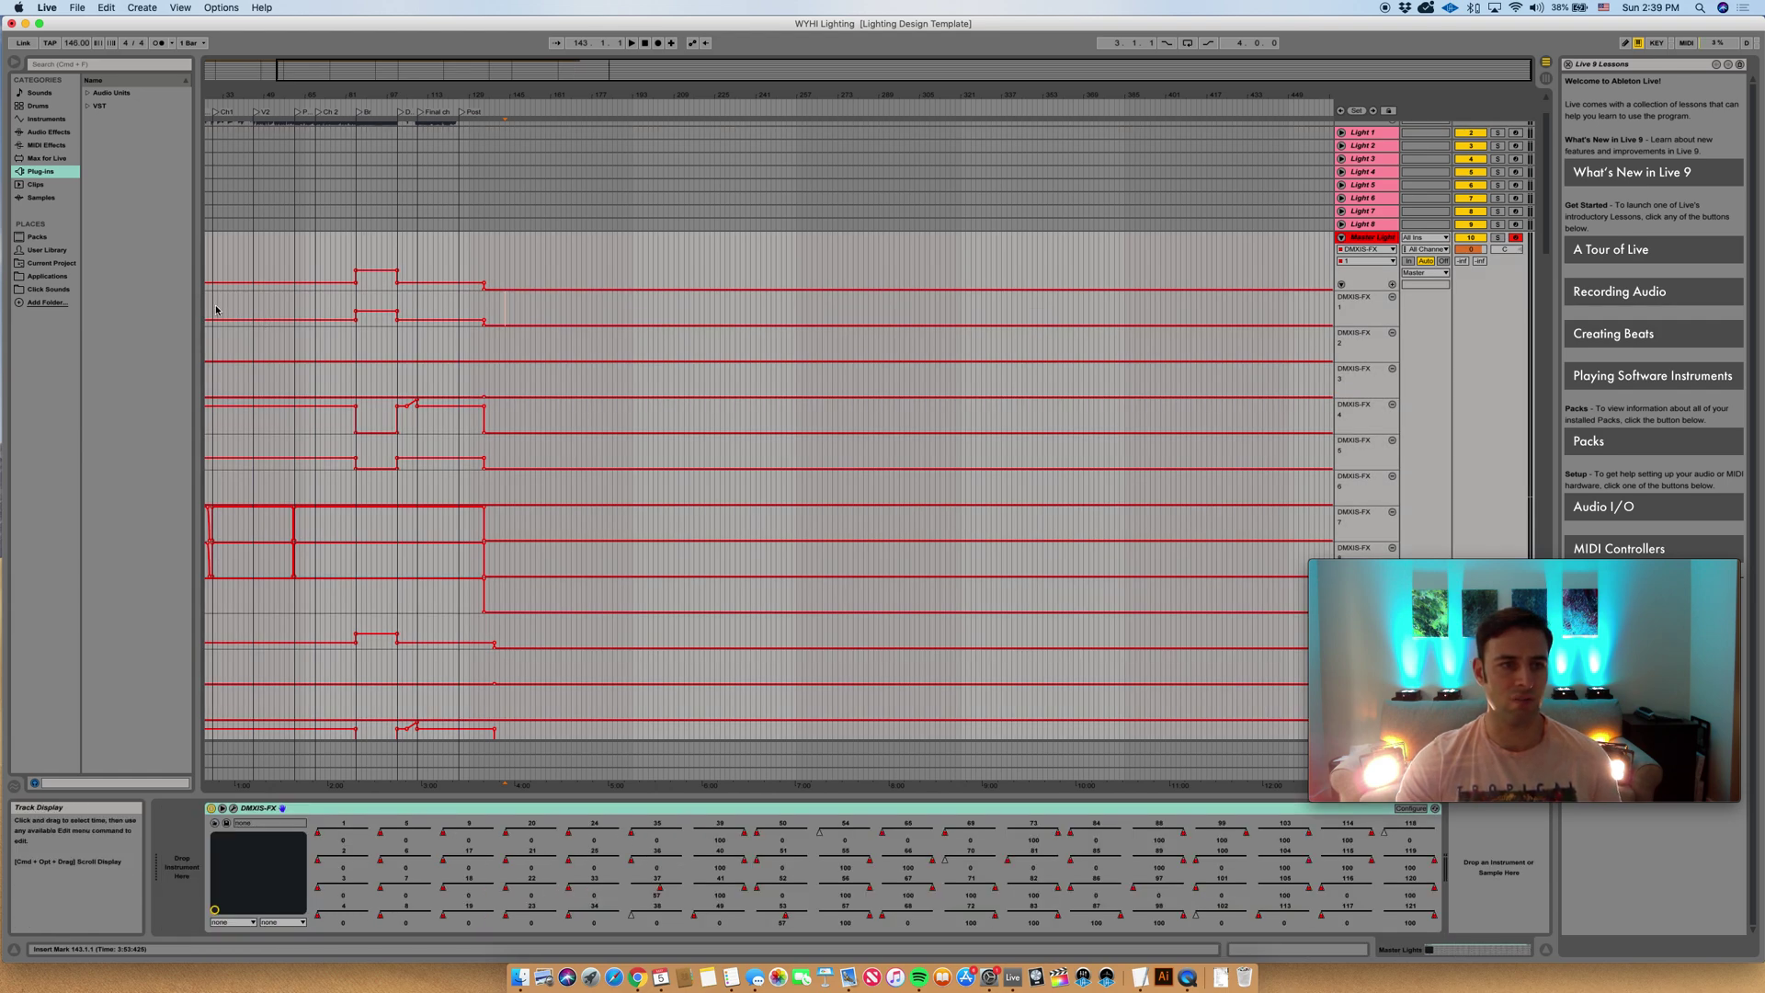
pyautogui.press('Home')
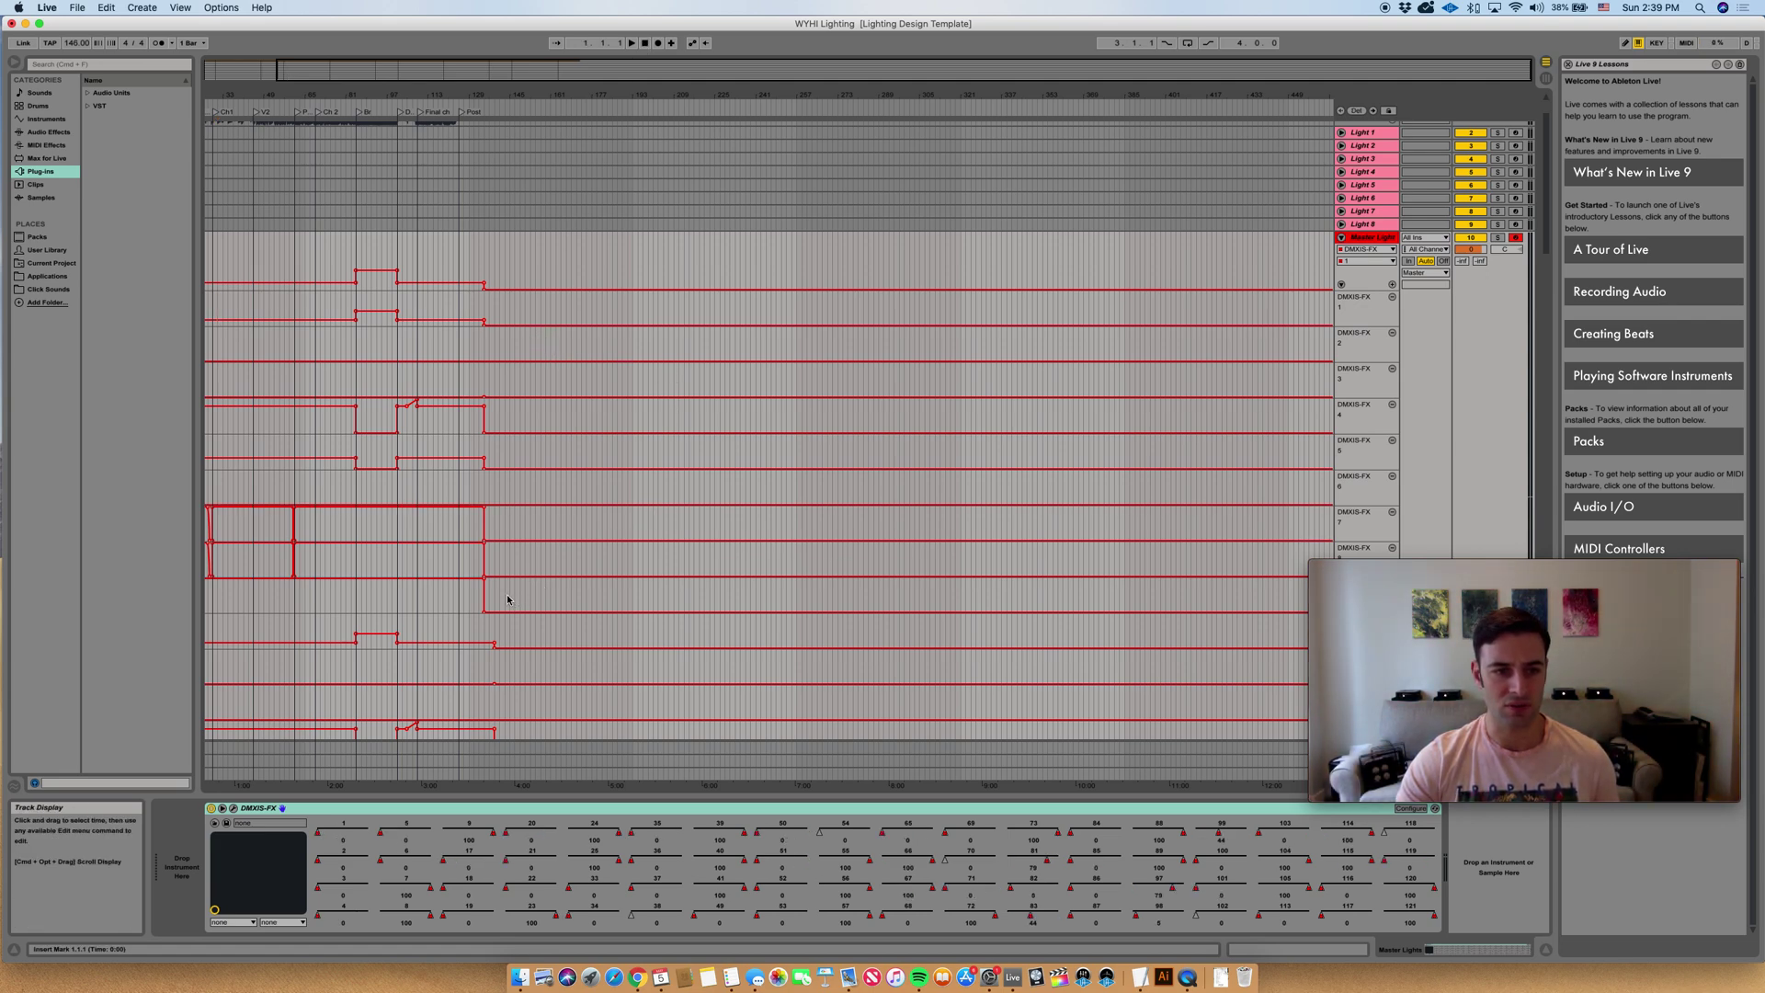
pyautogui.moveTo(507, 599); pyautogui.dragTo(205, 303)
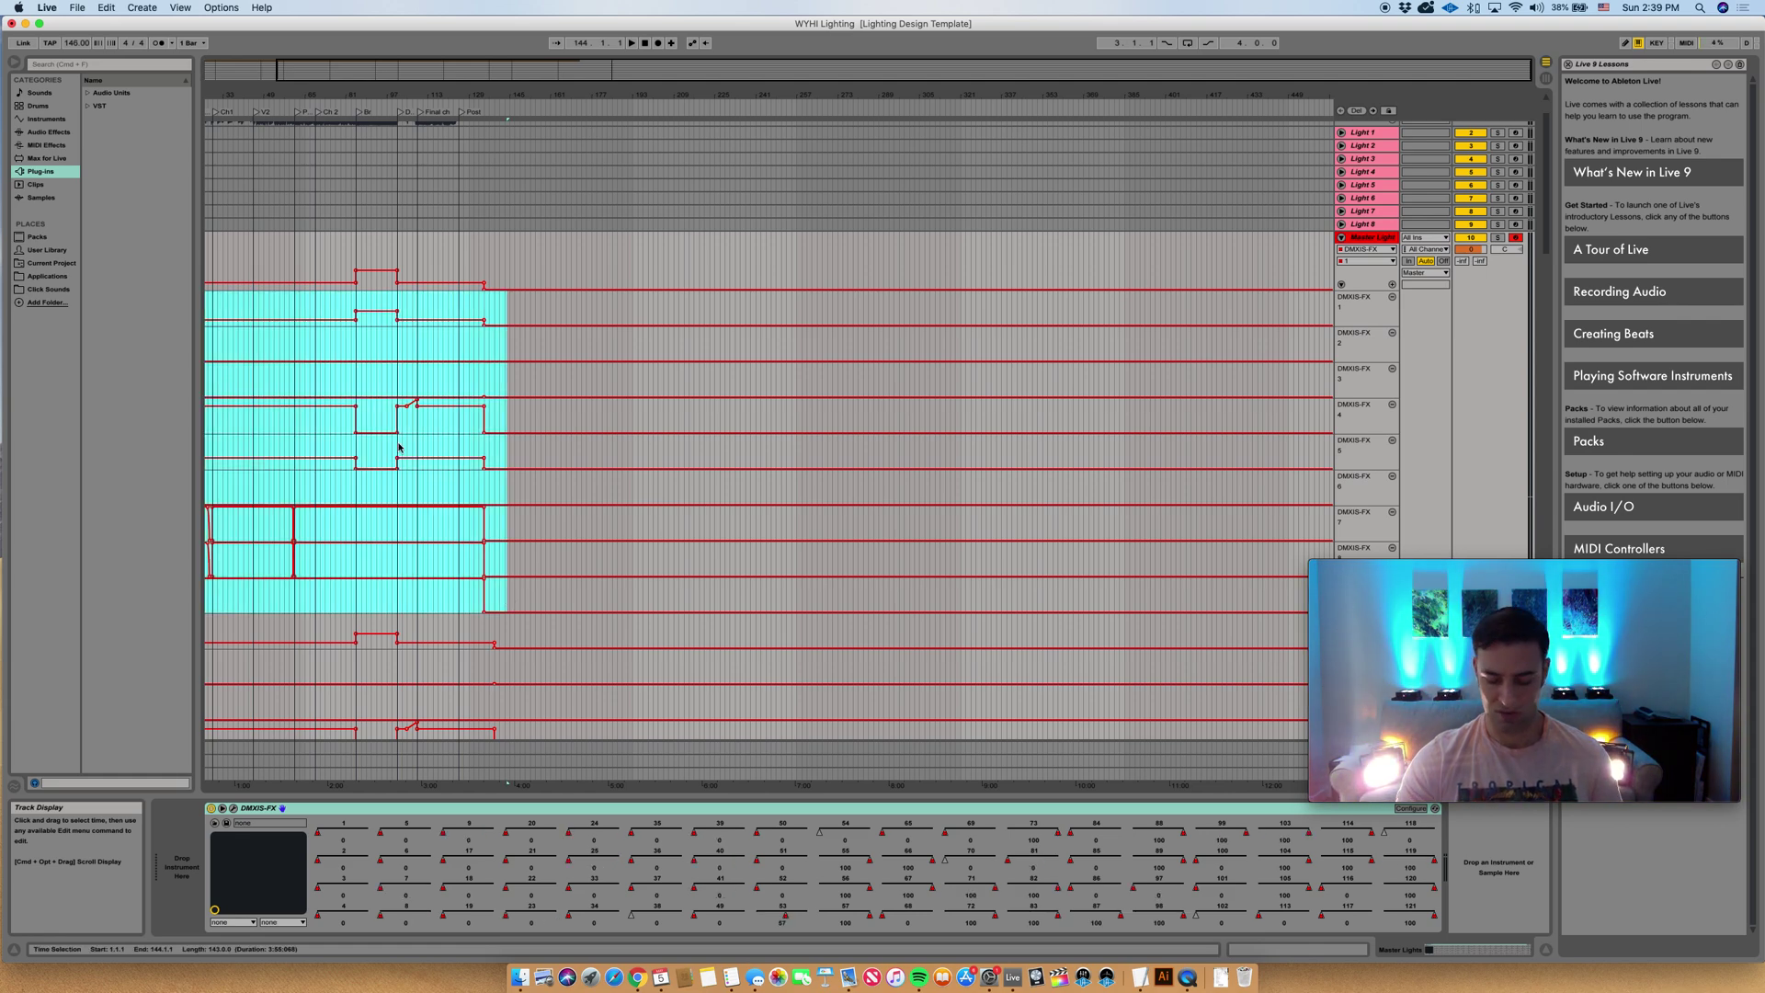
pyautogui.rightClick(353, 374)
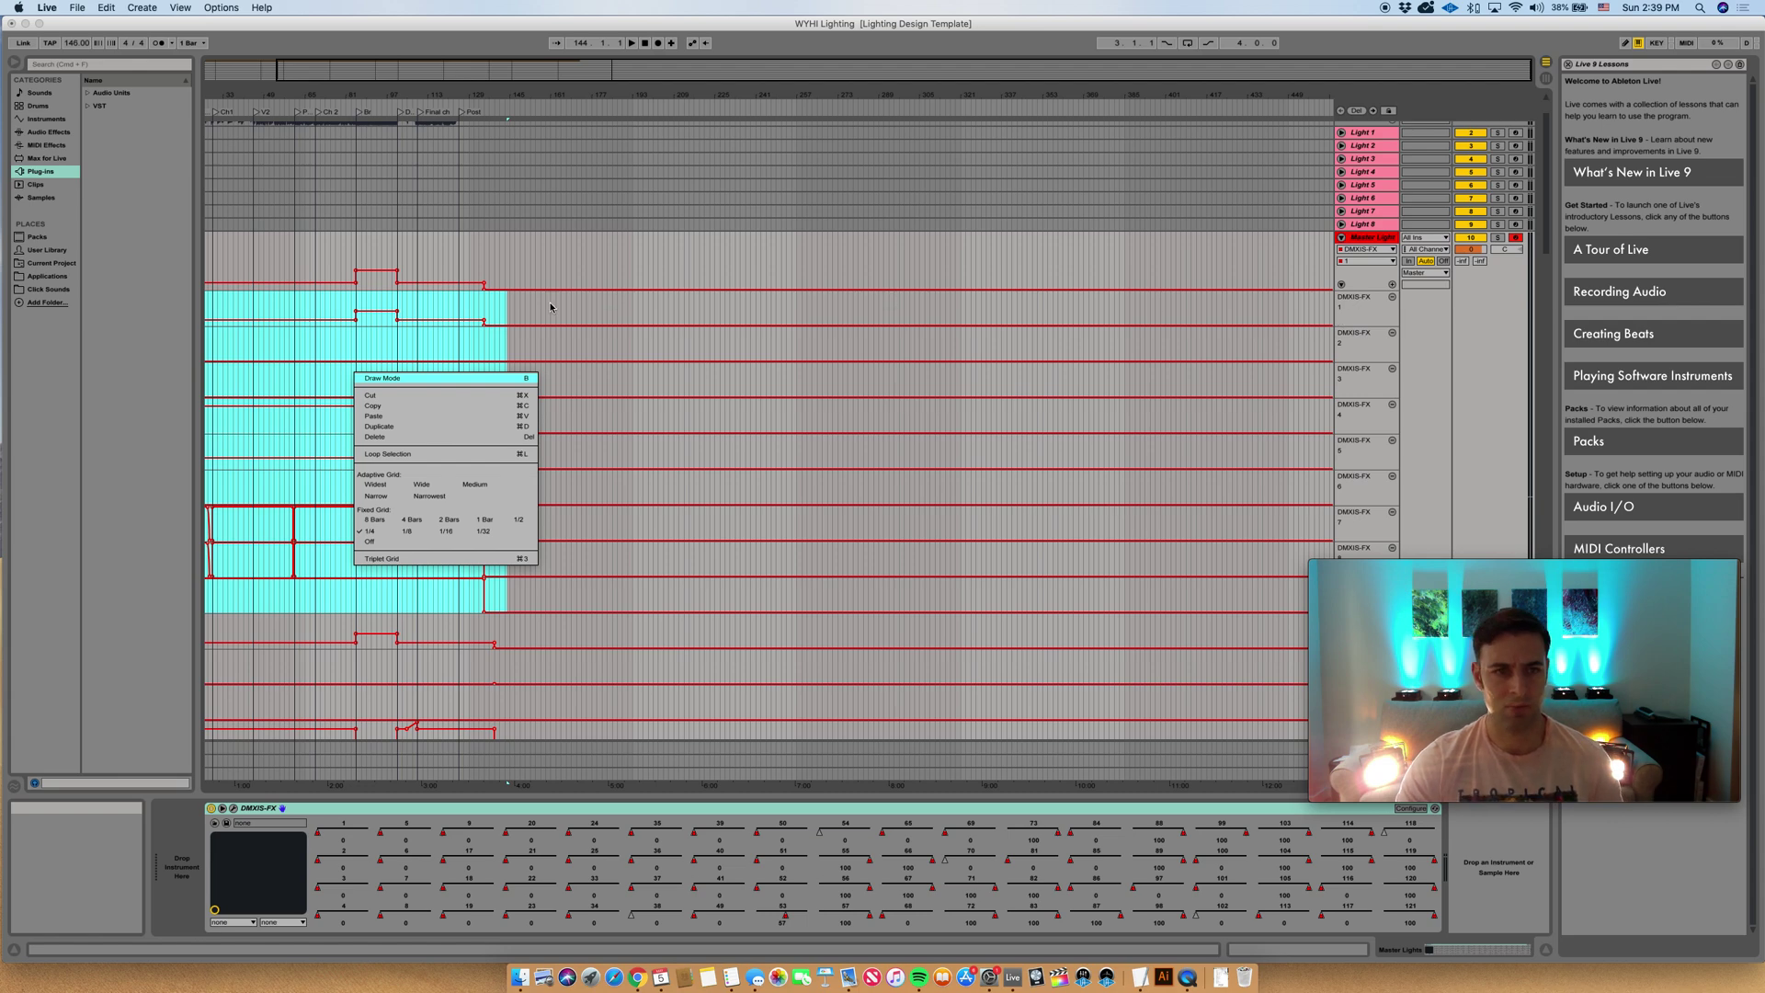
pyautogui.click(374, 328)
pyautogui.press('Delete')
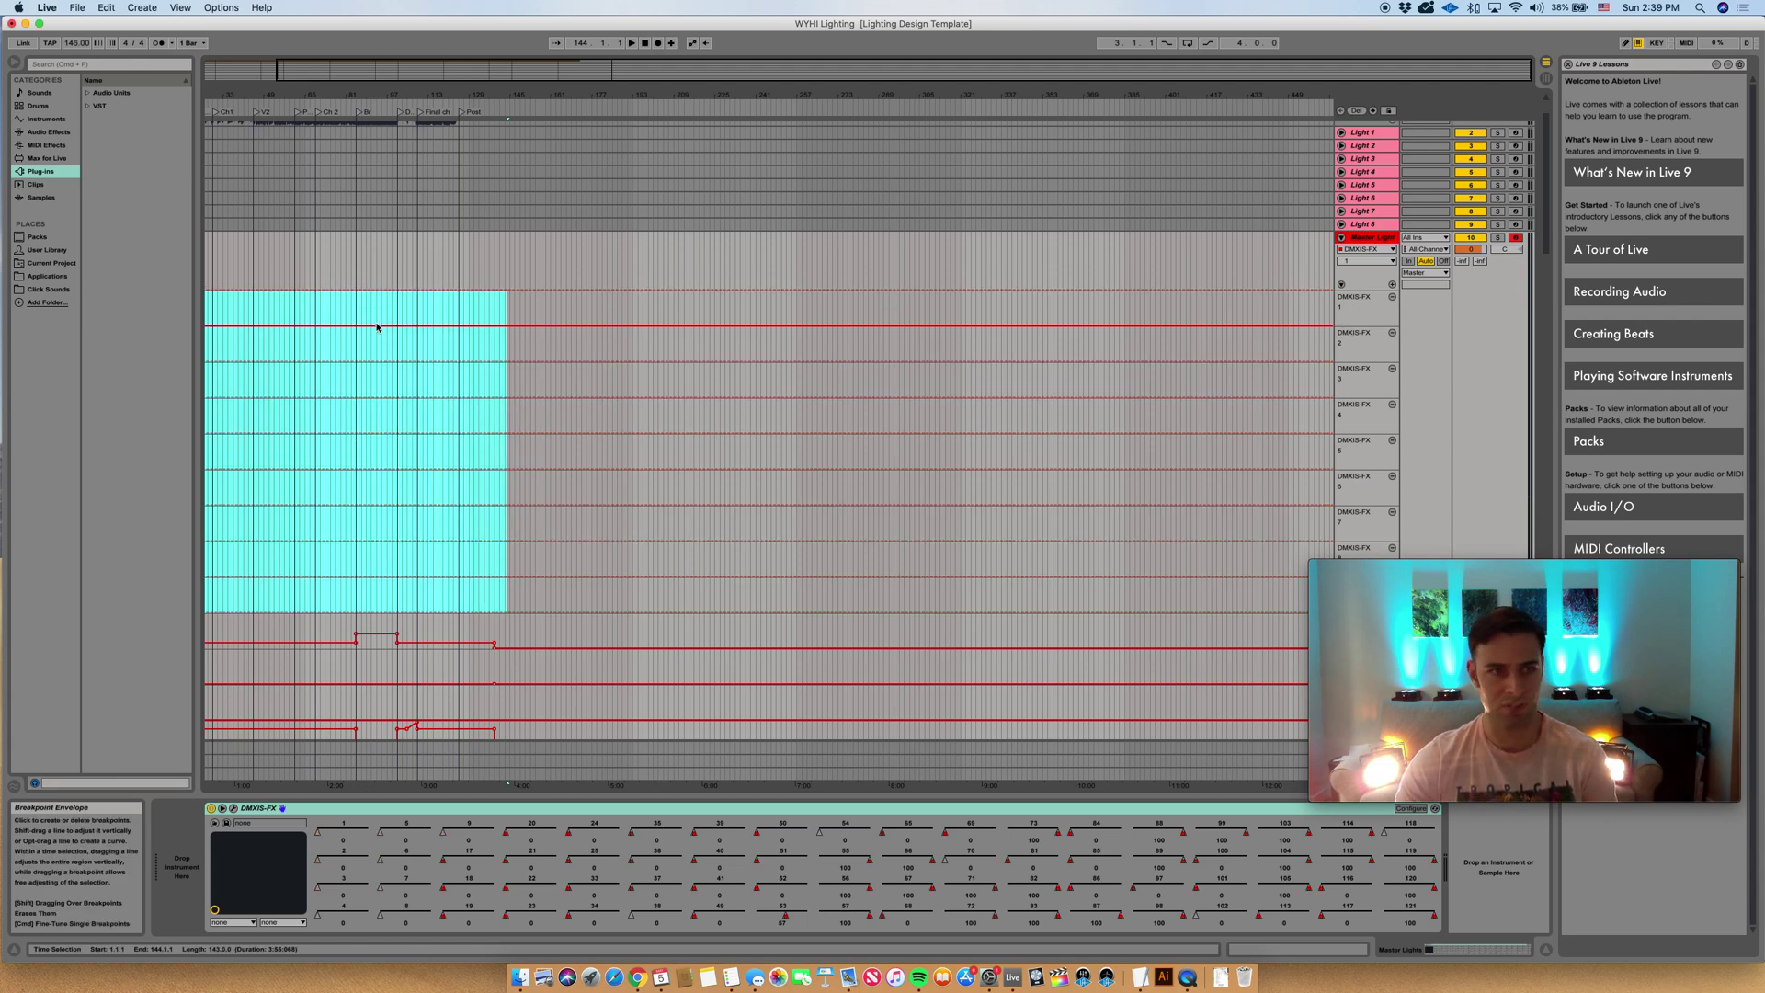
# - Reselect Master Light's automation from bar 1 to bar 131
pyautogui.click(218, 317)
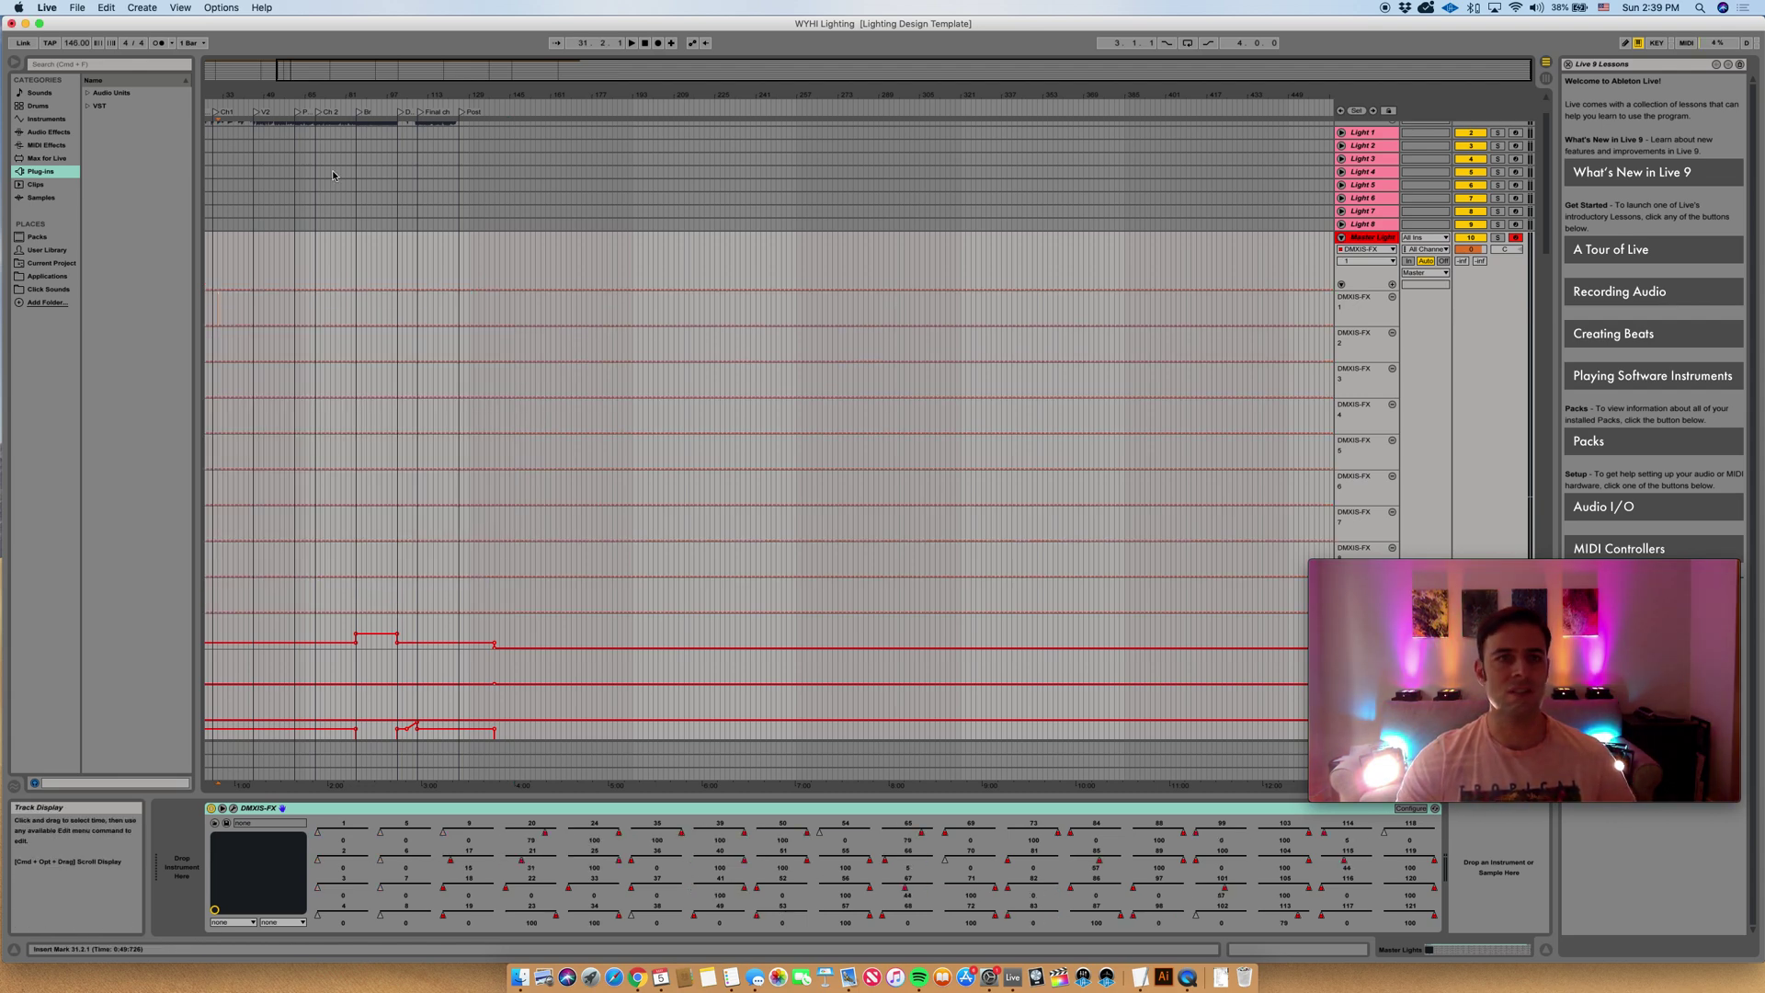
pyautogui.press('Home')
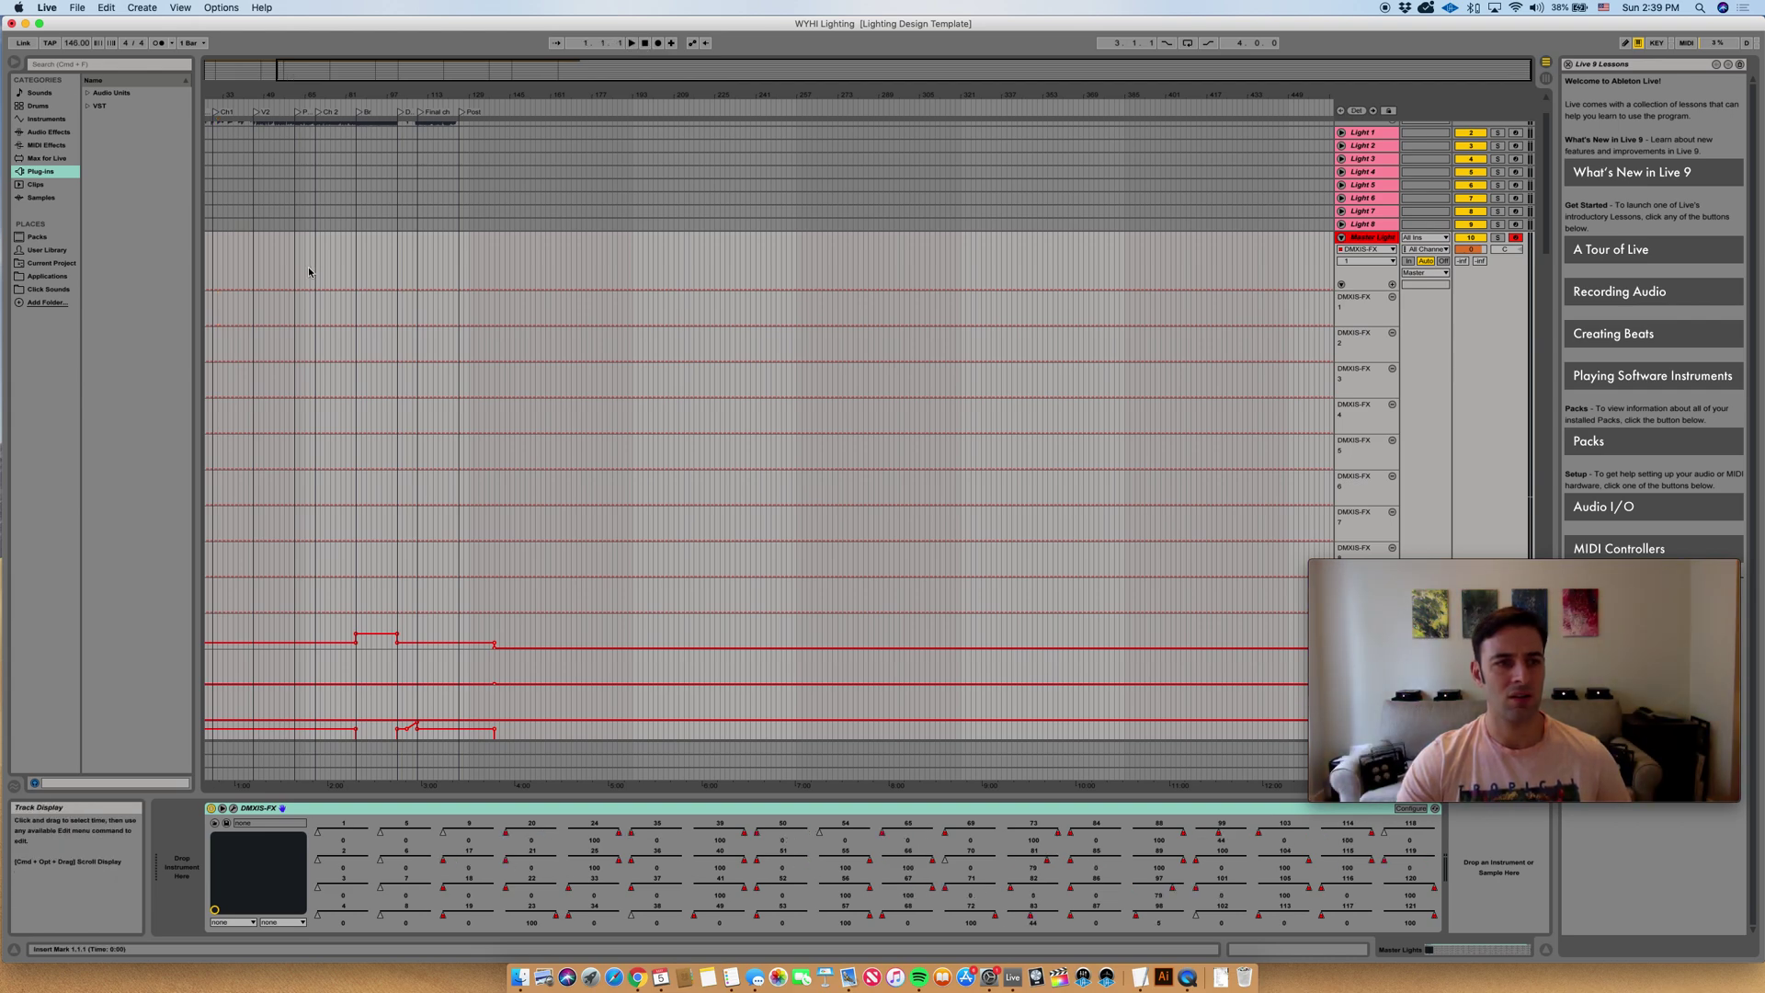
pyautogui.moveTo(204, 312); pyautogui.dragTo(473, 602)
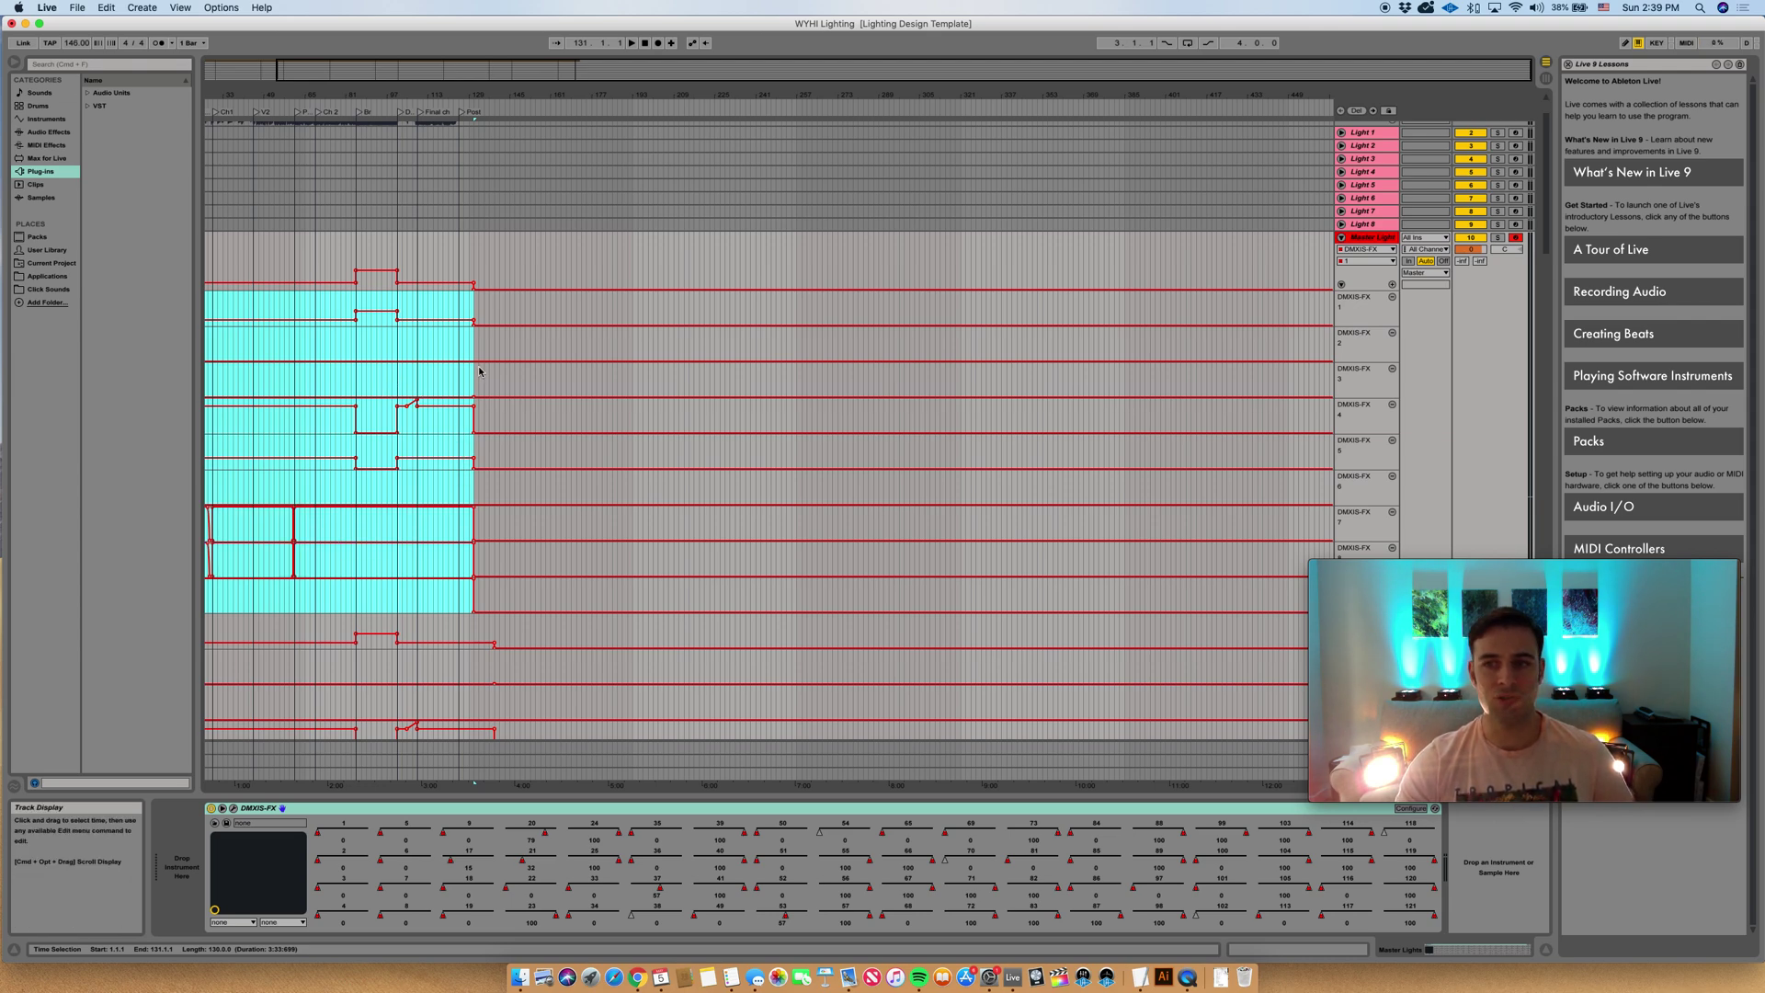
# - Unfold Light 2, scroll through the DMXIS-FX lanes, and extend the selection to bar 155
pyautogui.click(1341, 145)
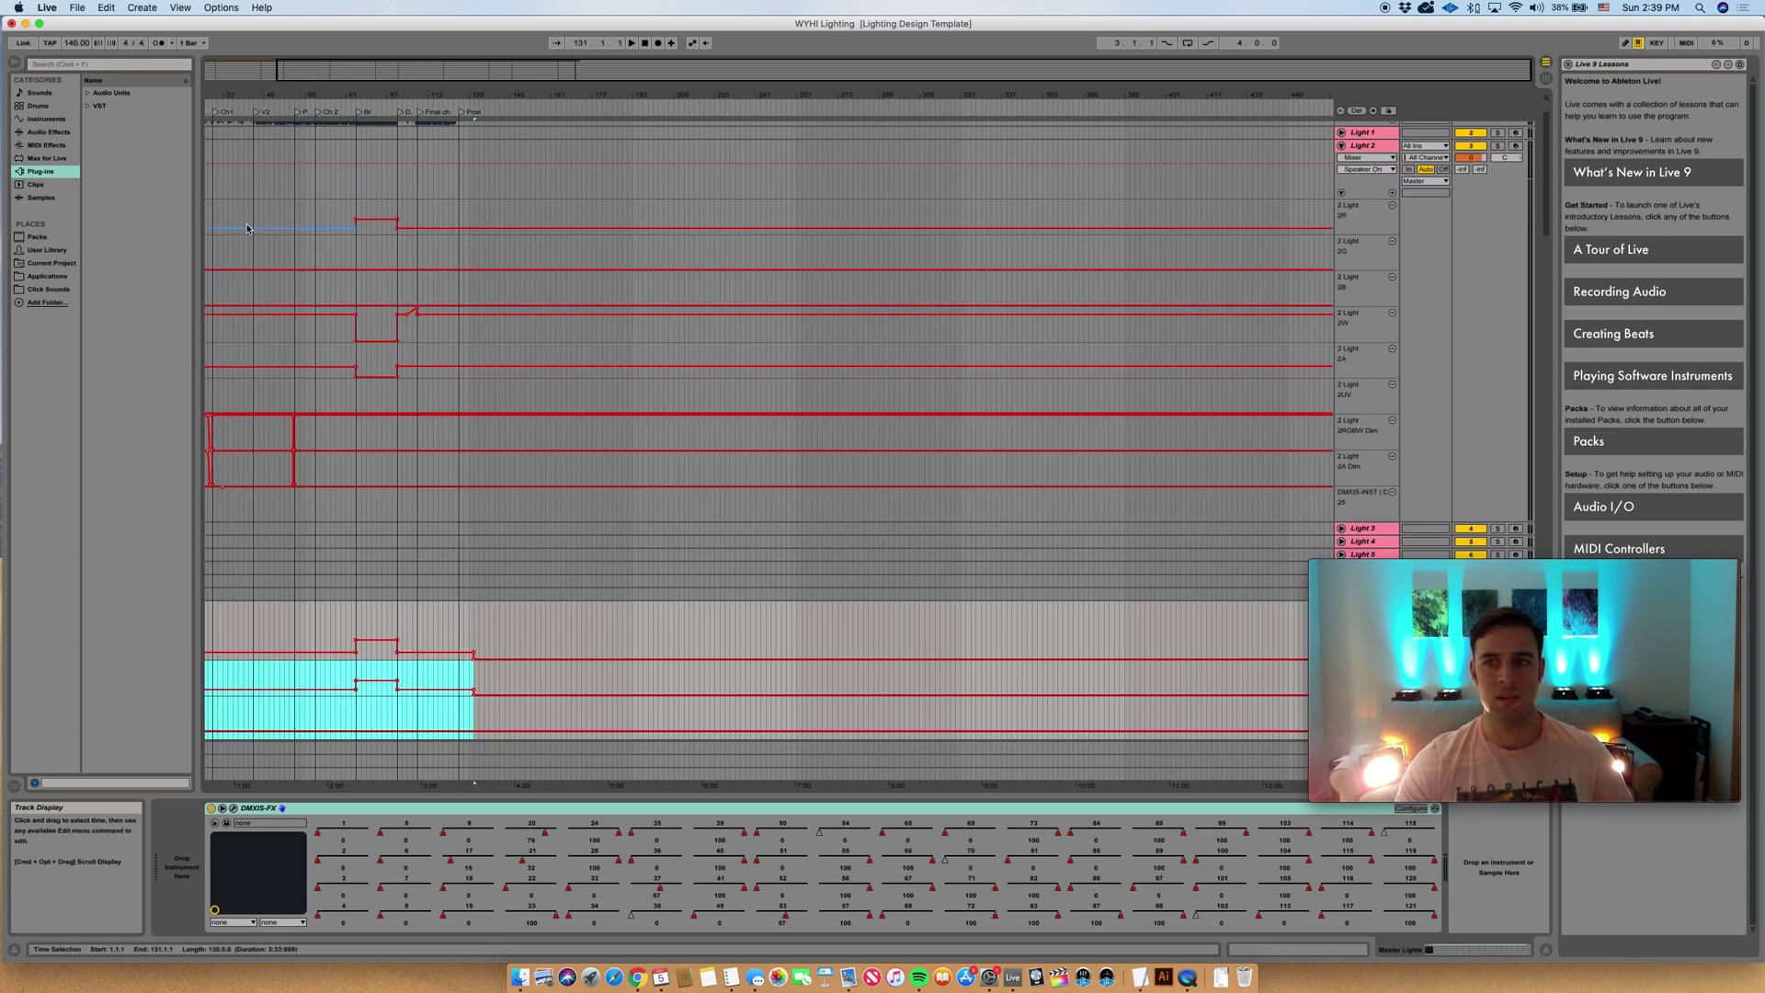
pyautogui.scroll(-10, 330, 593)
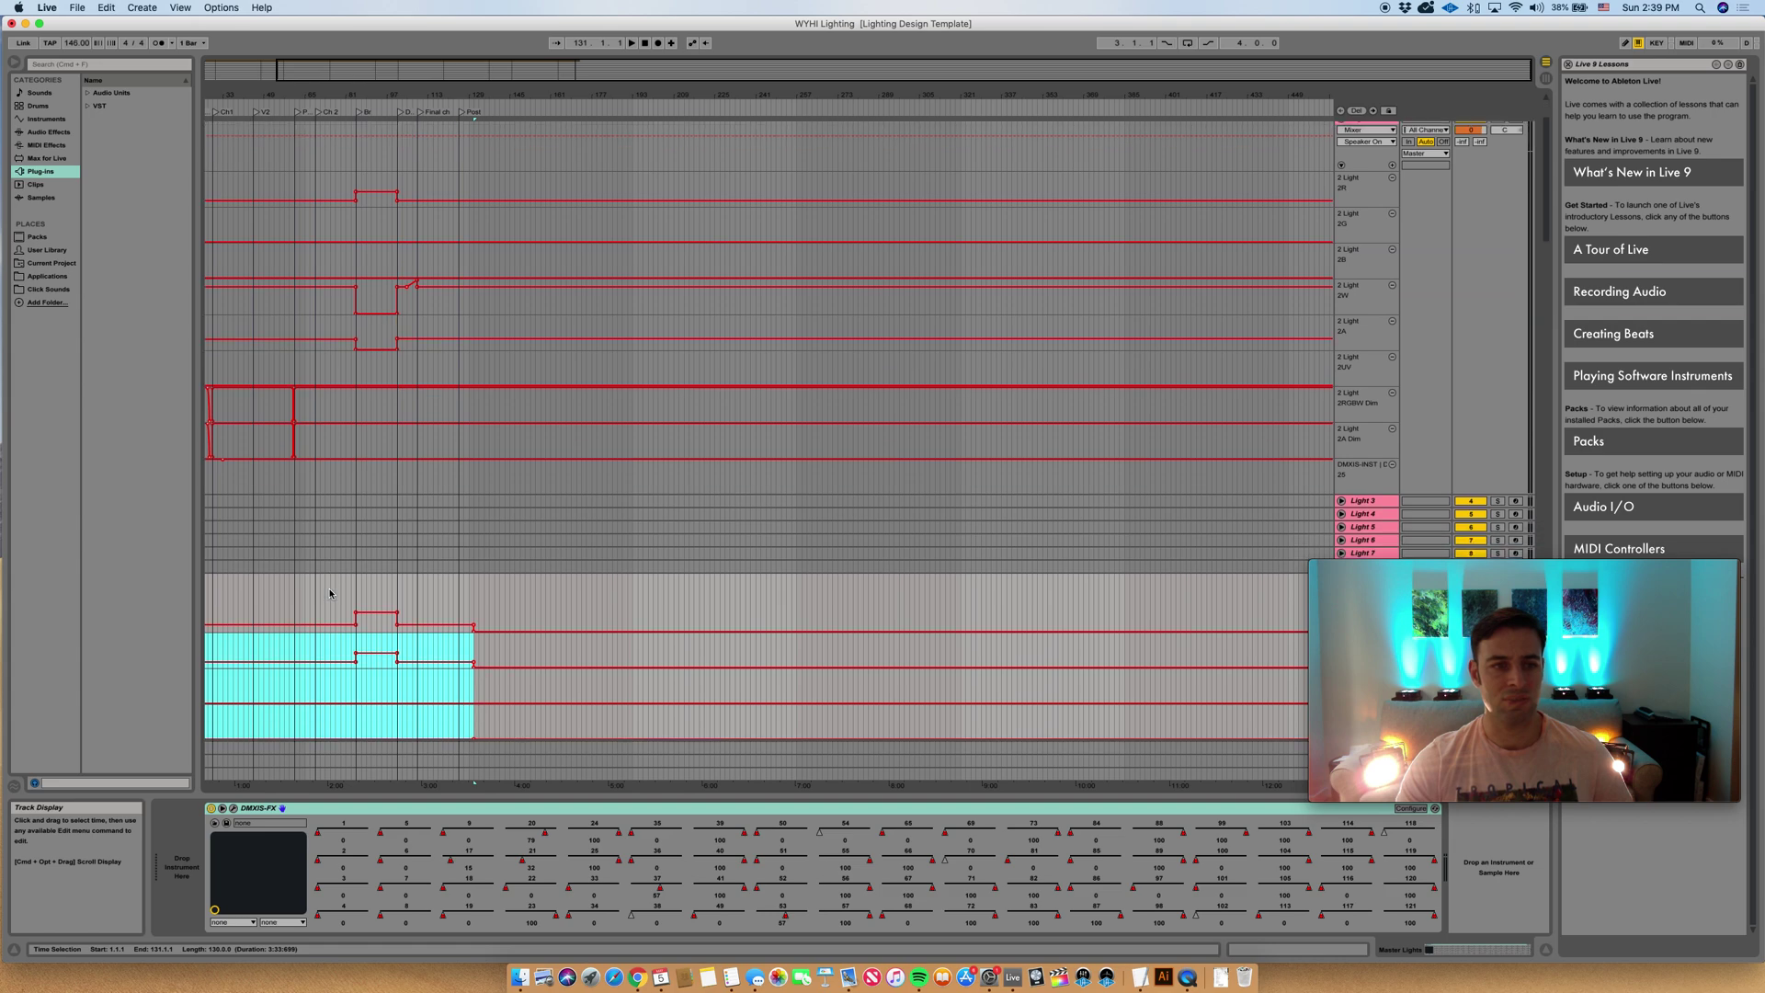
pyautogui.scroll(-7, 330, 593)
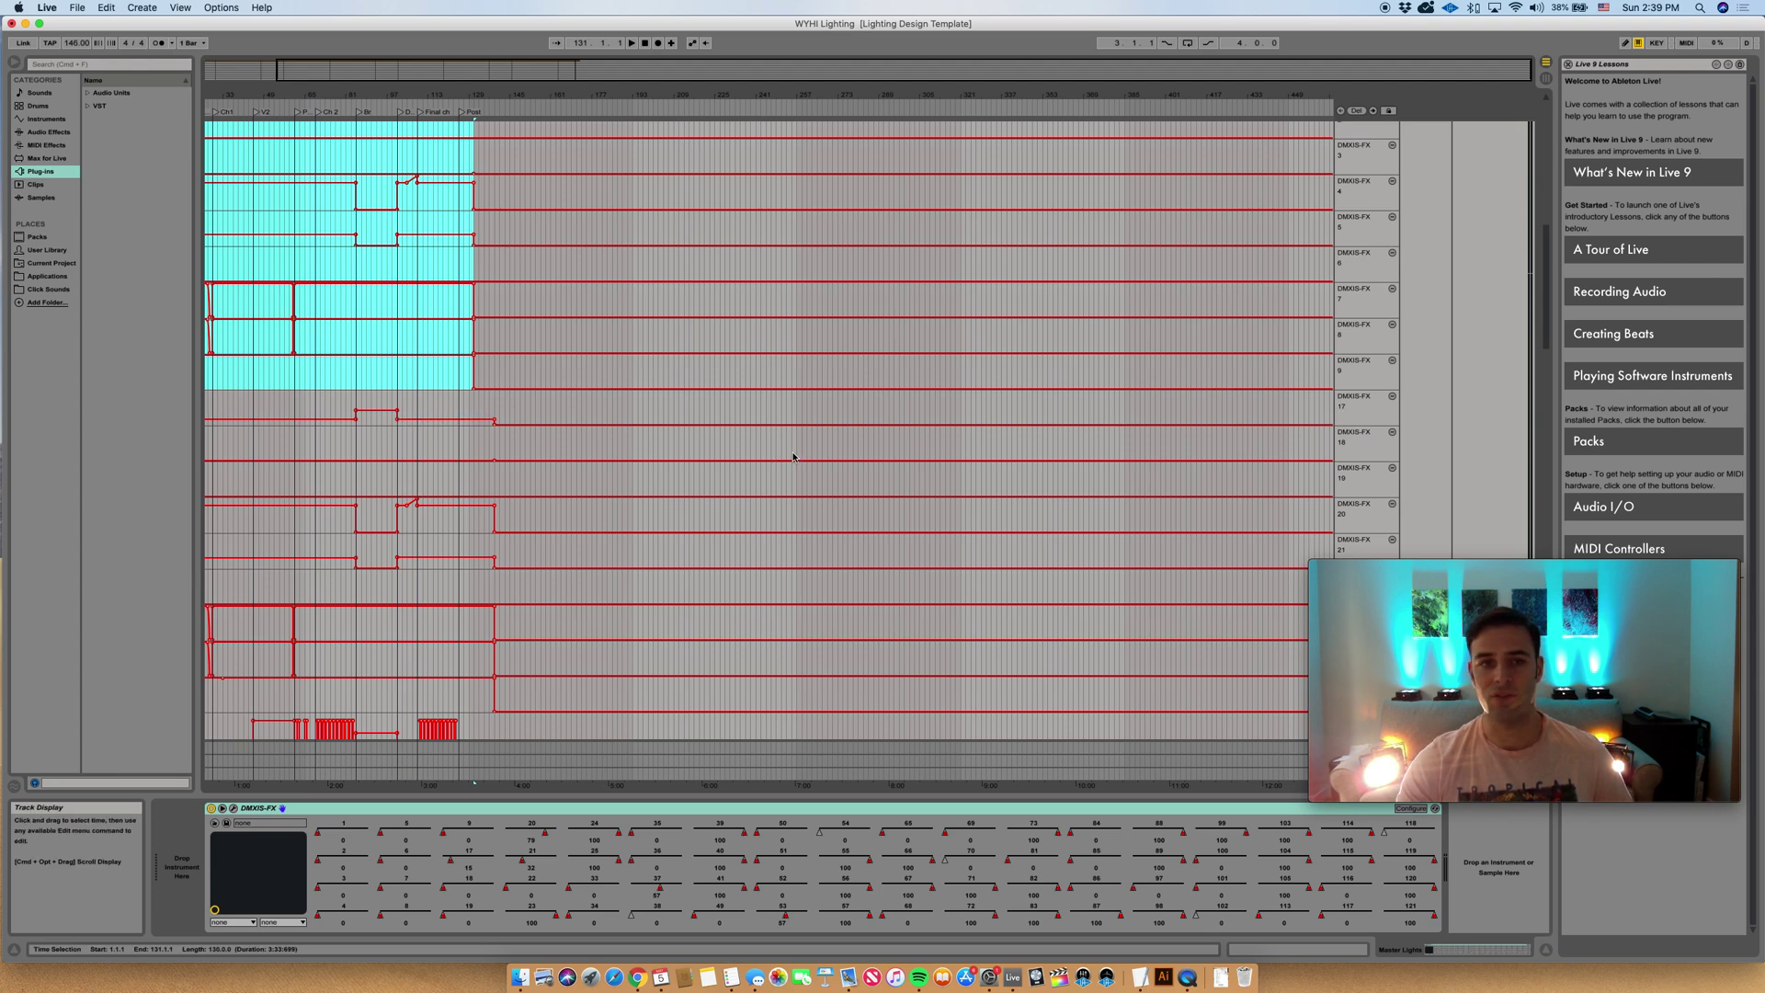
pyautogui.scroll(-10, 426, 475)
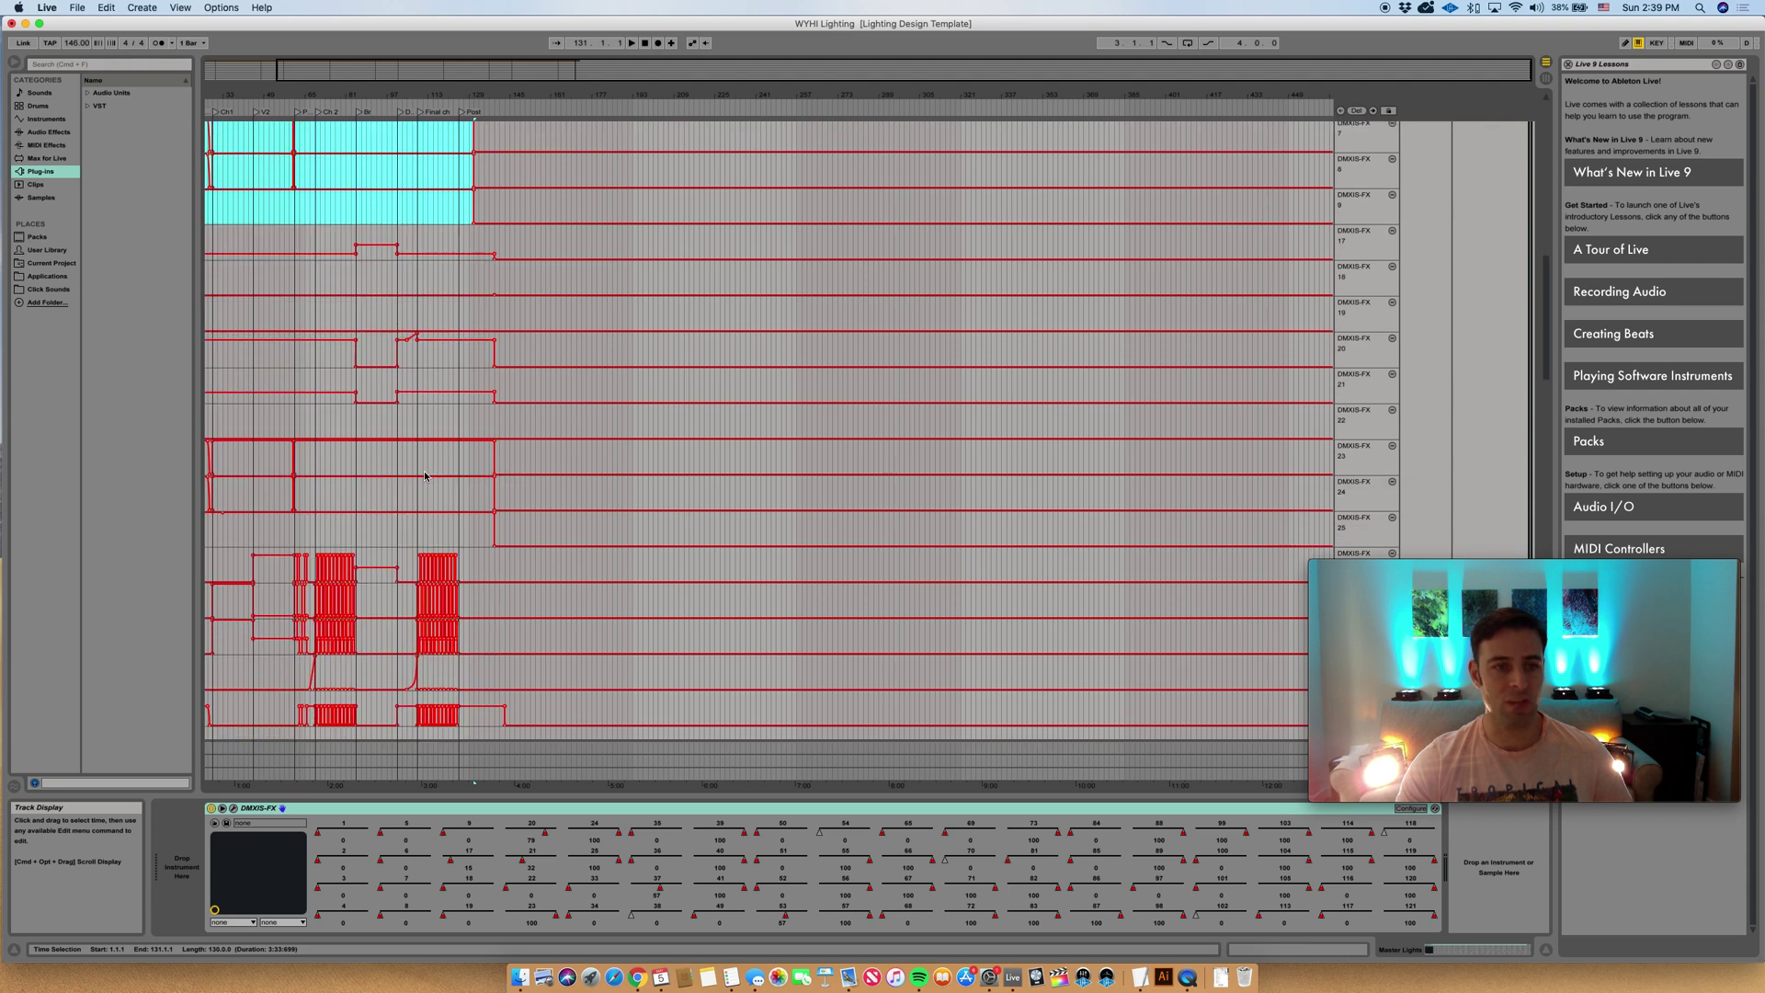
pyautogui.scroll(-15, 425, 476)
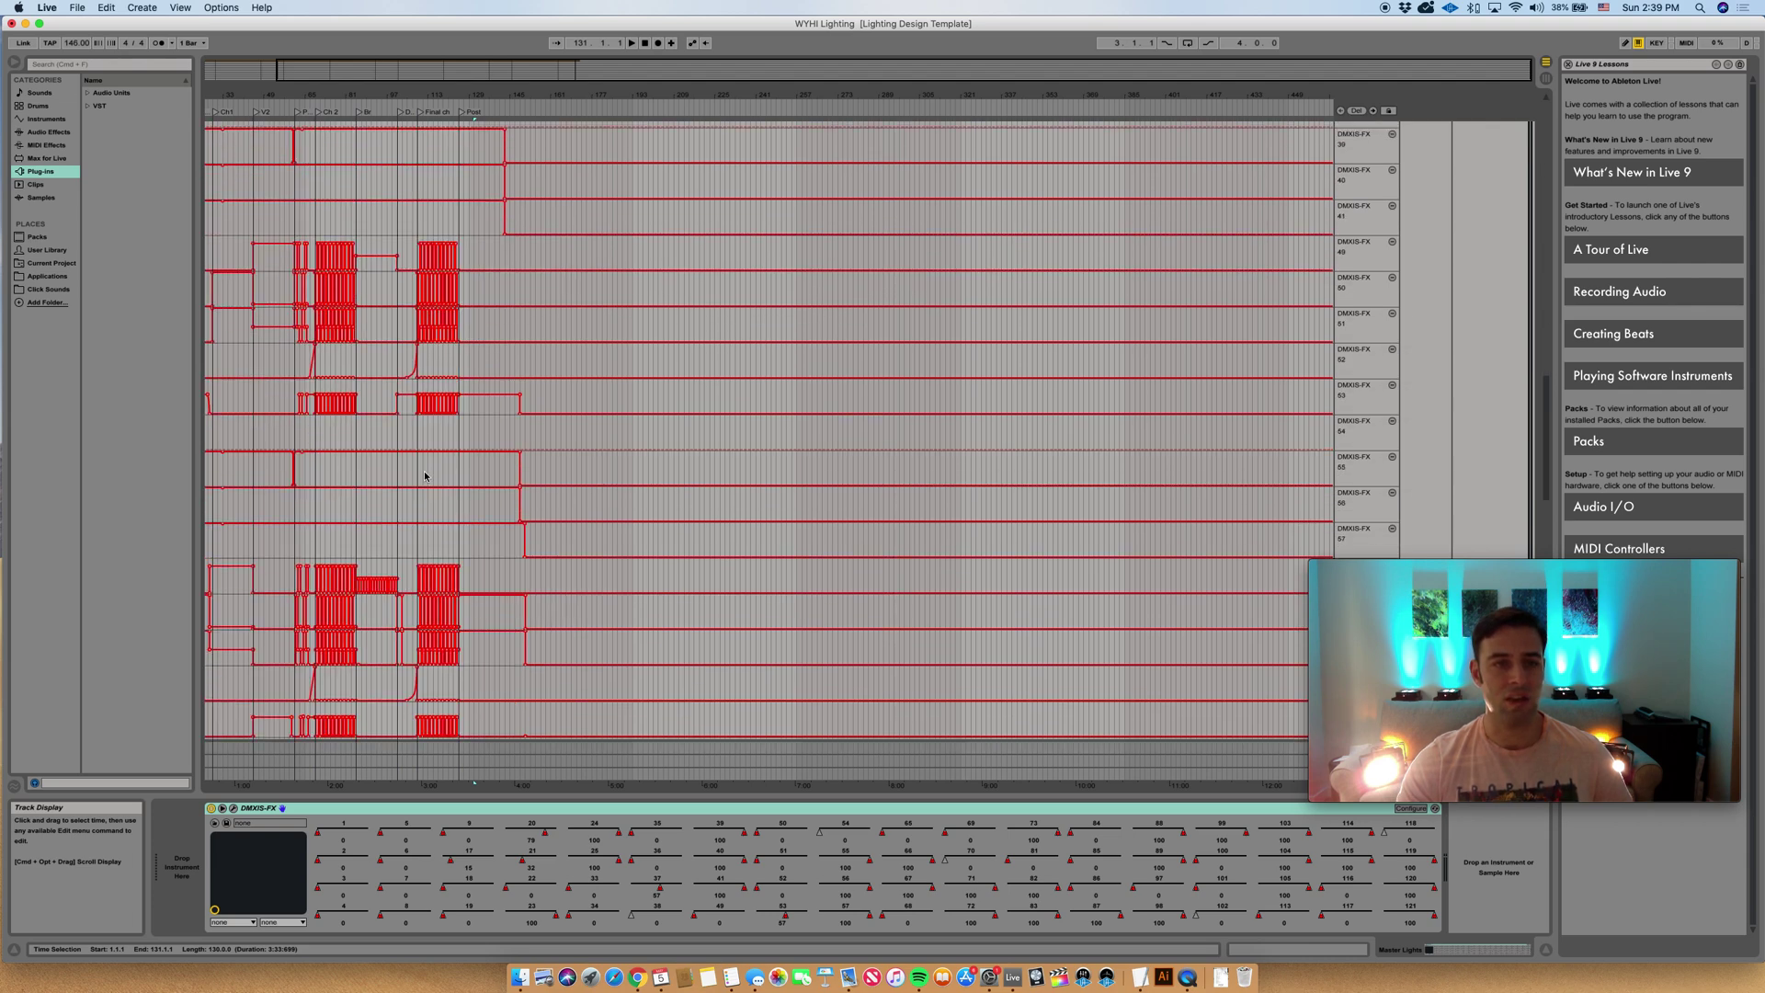
pyautogui.scroll(-15, 426, 474)
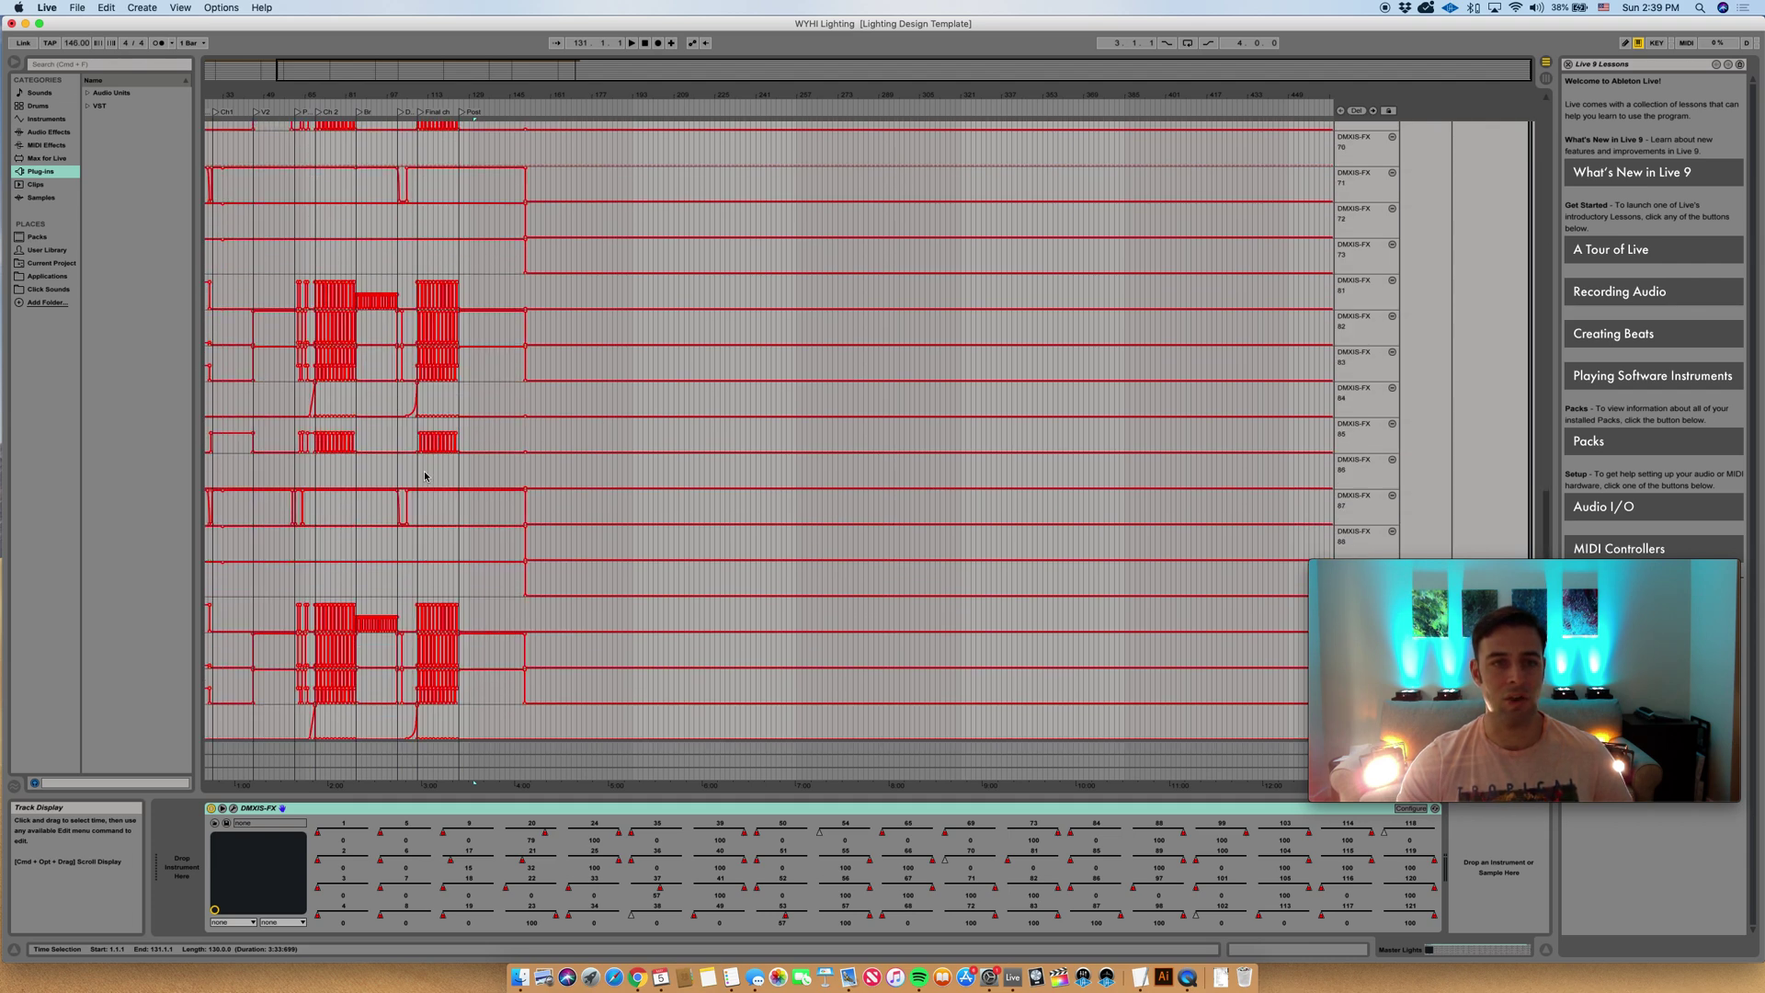
pyautogui.scroll(-7, 426, 474)
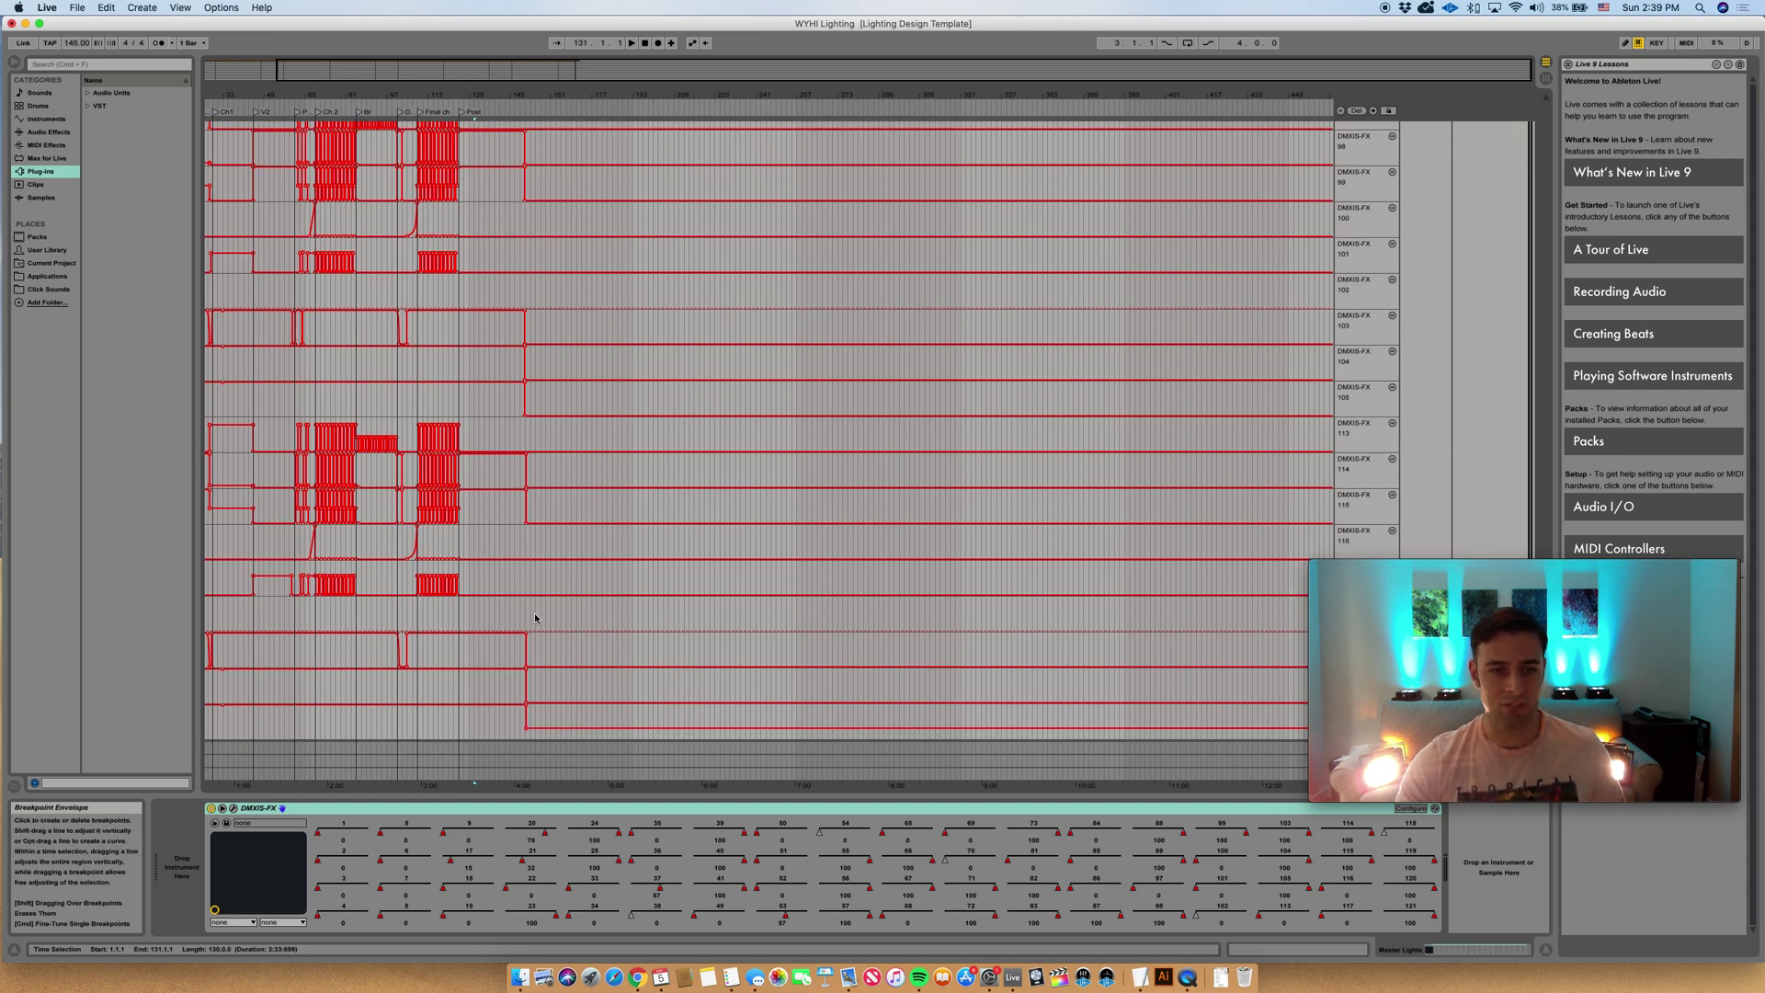
pyautogui.keyDown('shift'); pyautogui.click(536, 720); pyautogui.keyUp('shift')
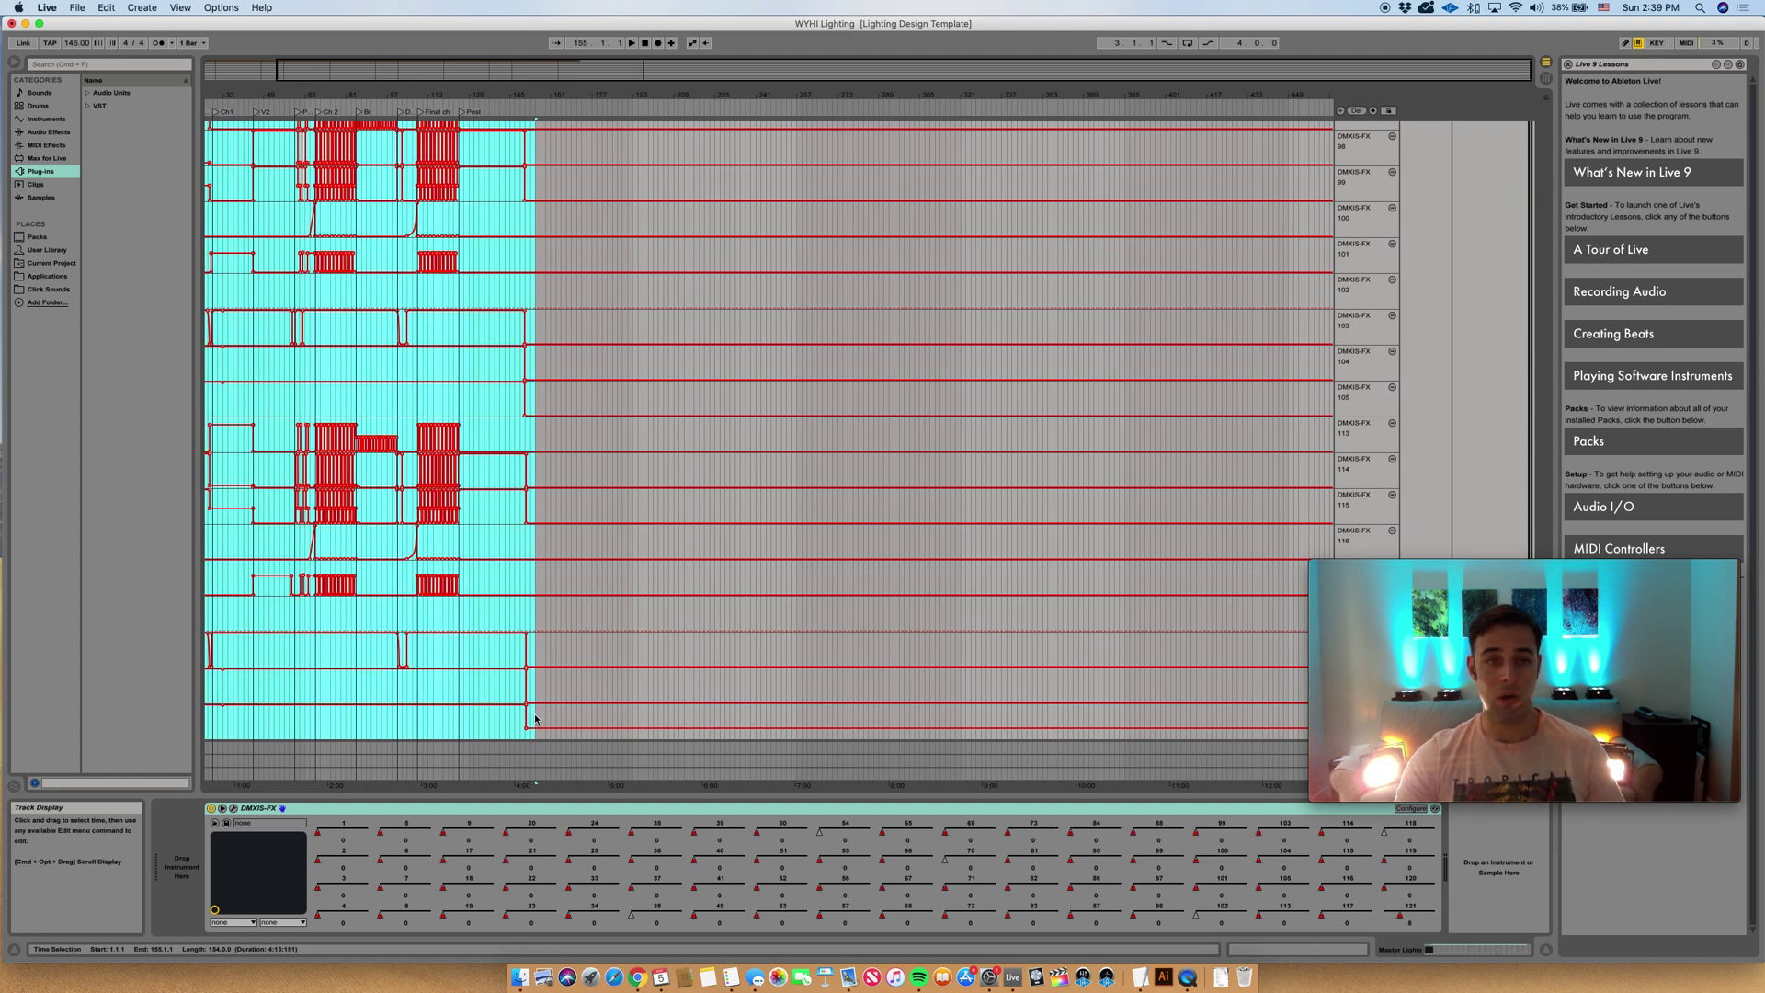
pyautogui.scroll(15, 512, 677)
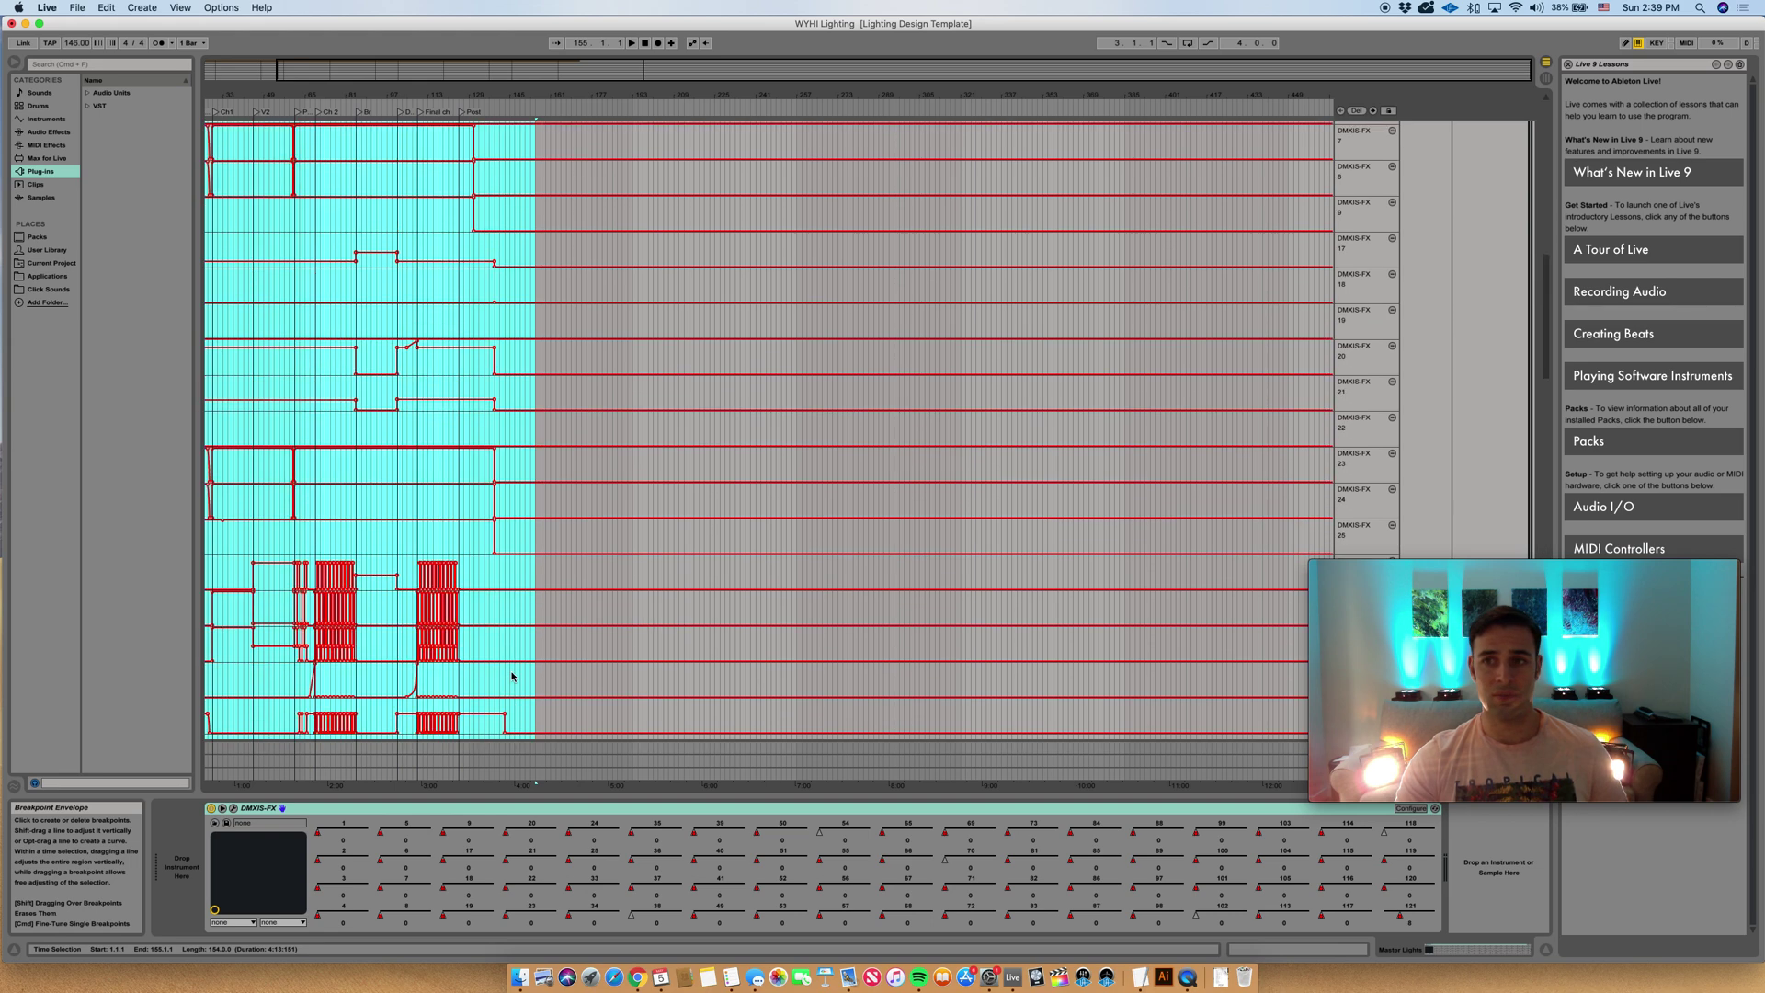
pyautogui.scroll(5, 512, 677)
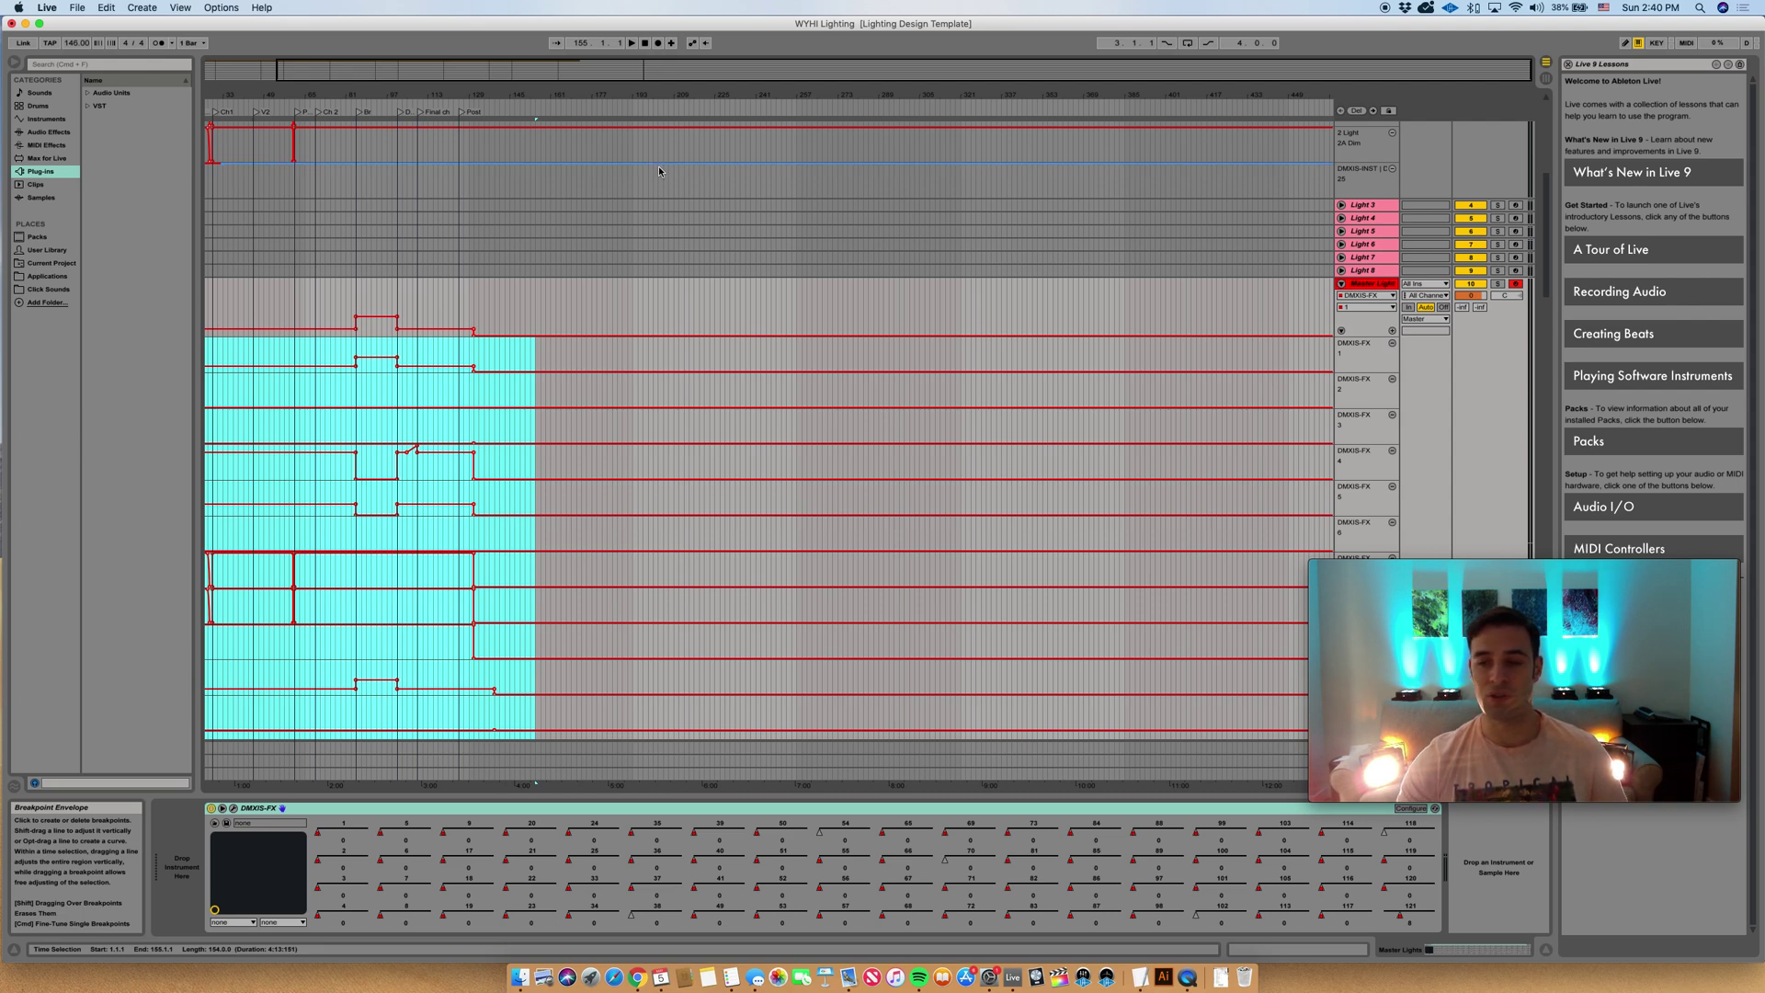
# - Open 2019 WATNL Summer Tour Lighting.als from recent sets, discarding WYHI Lighting's changes
pyautogui.click(78, 8)
pyautogui.moveTo(101, 57)
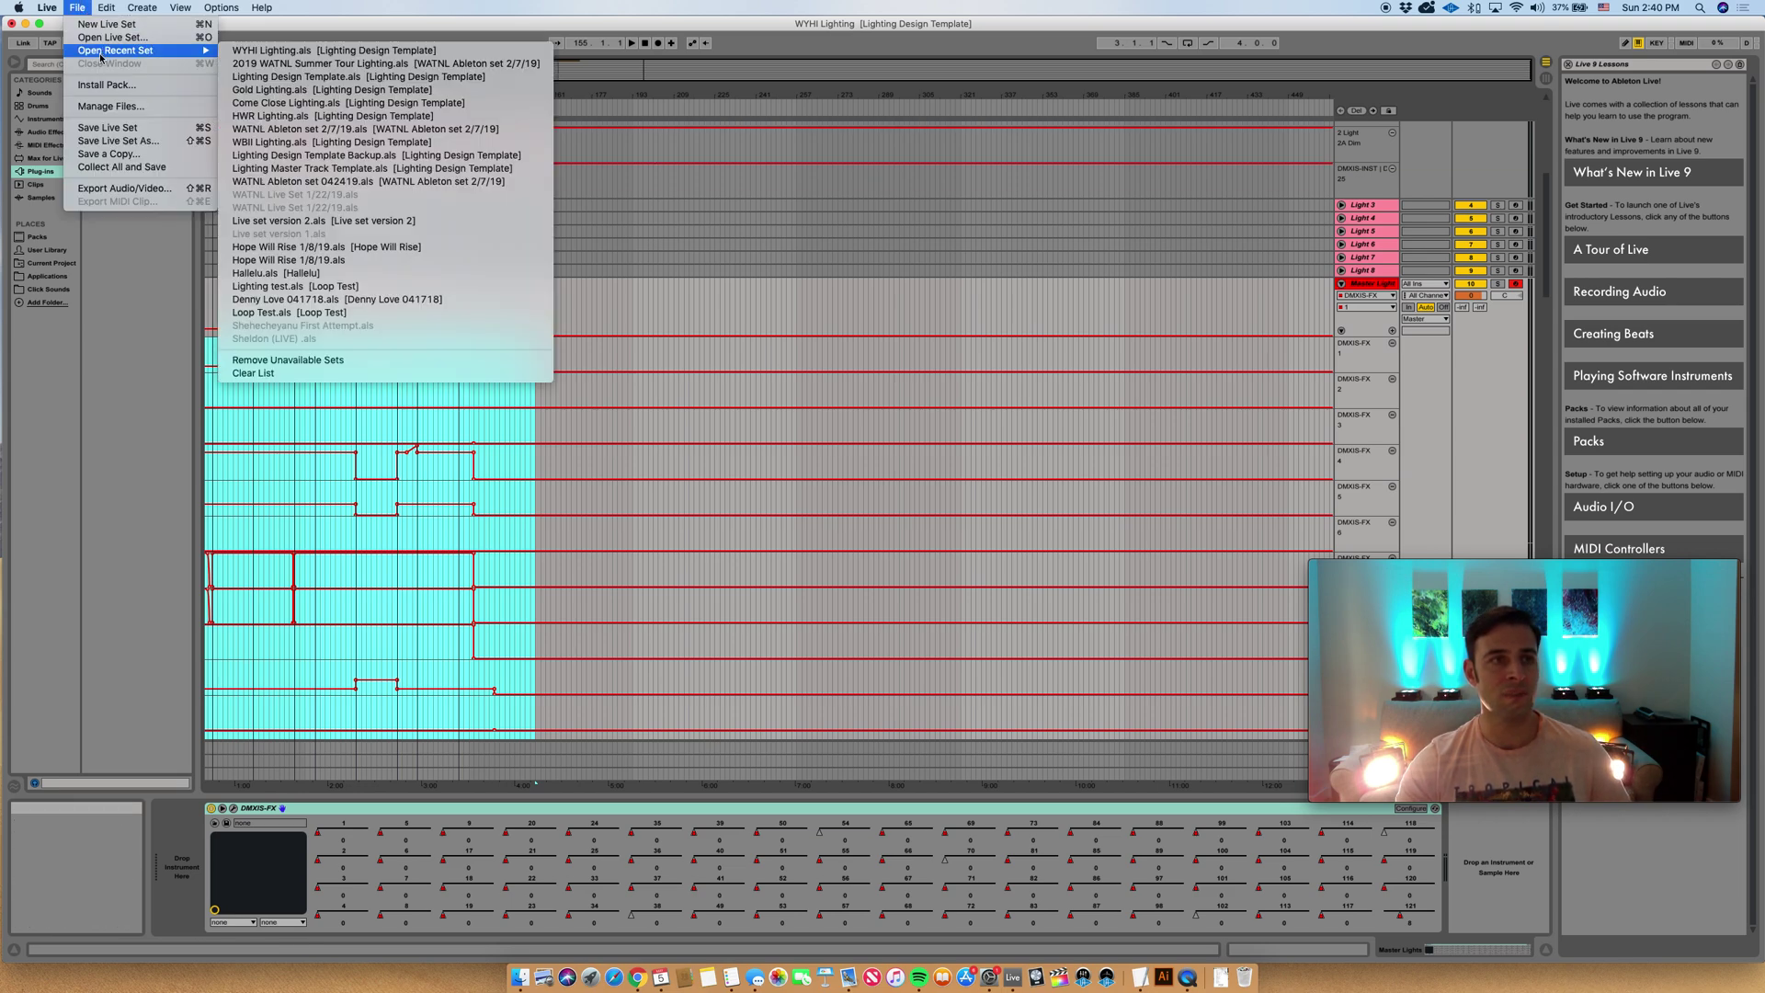
pyautogui.click(283, 64)
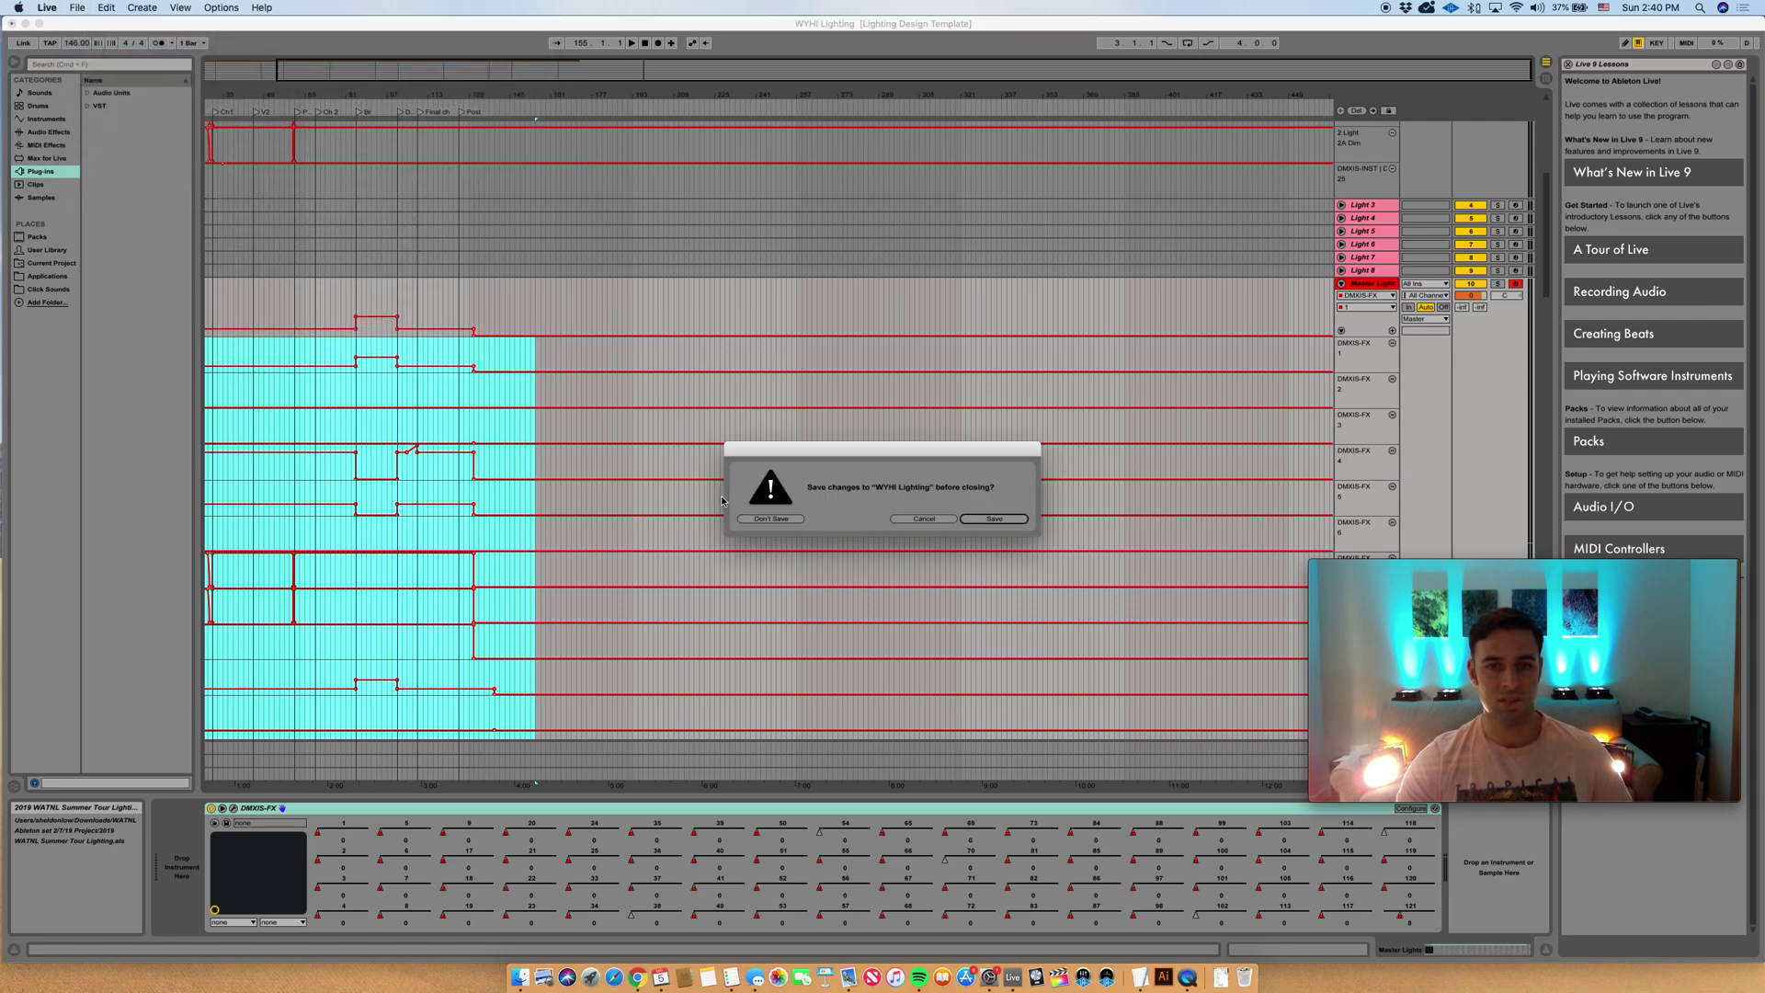
pyautogui.click(770, 519)
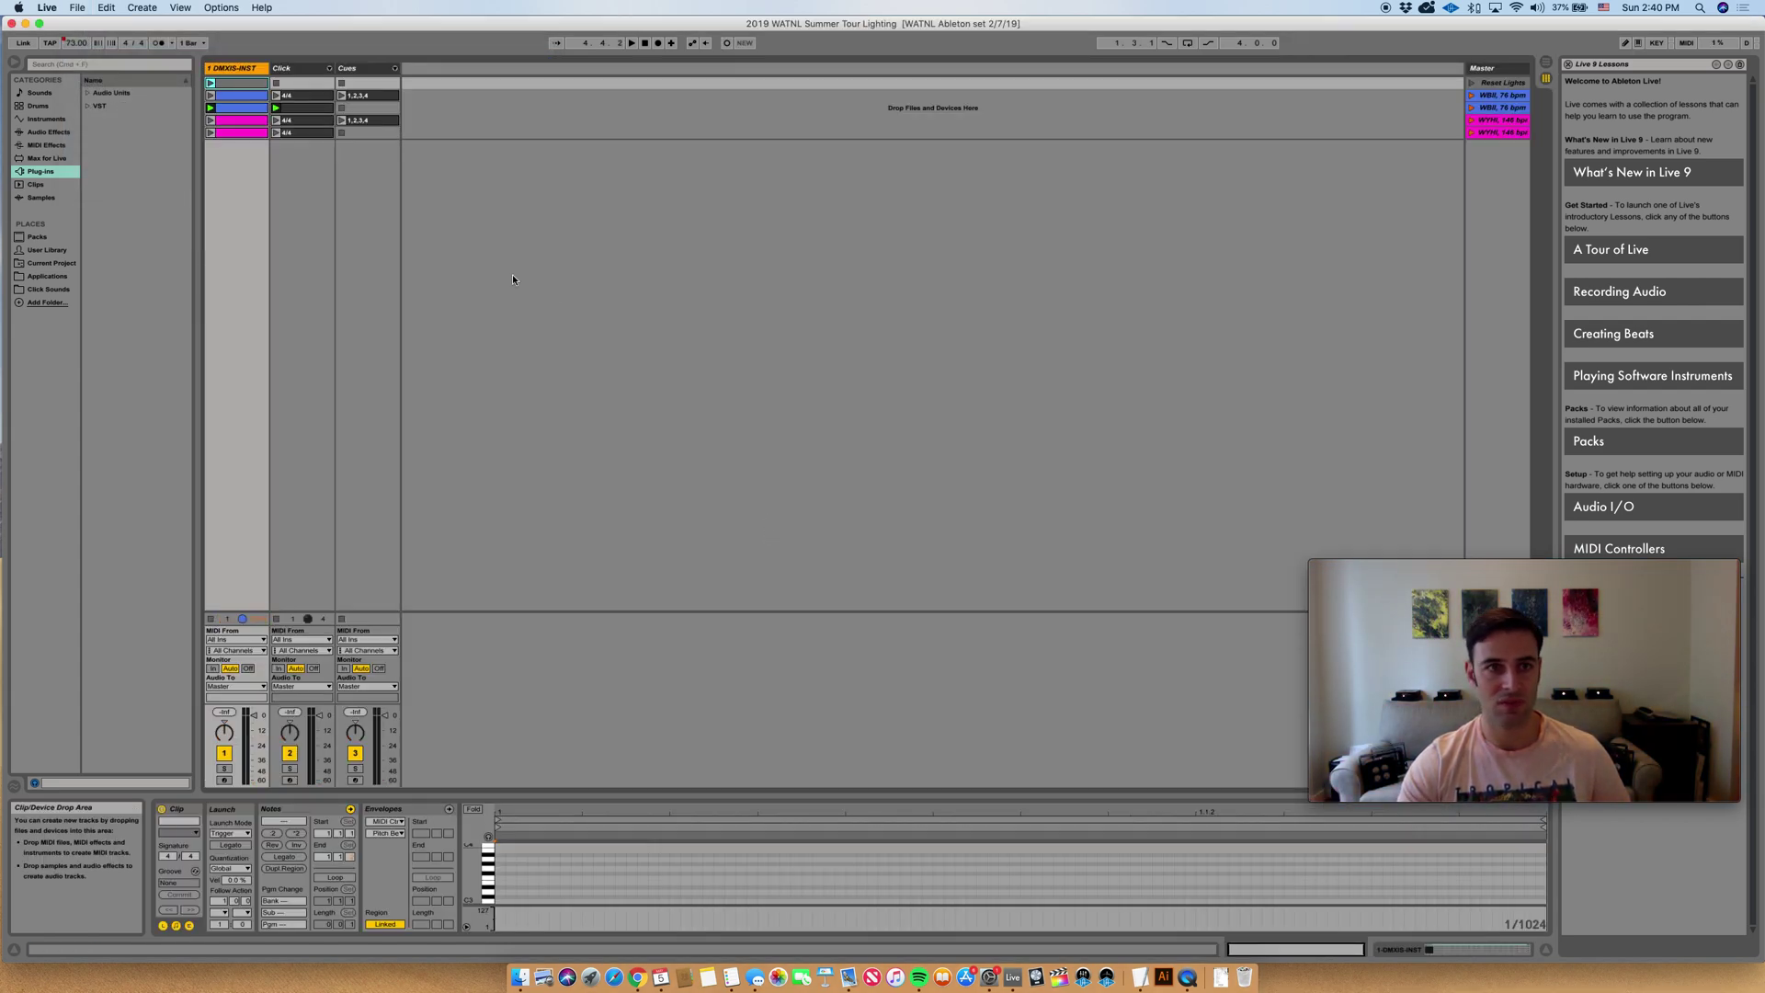
# - In Arrangement View, select bars 1–129, restore arrangement automation, and delete the old envelopes
pyautogui.press('Tab')
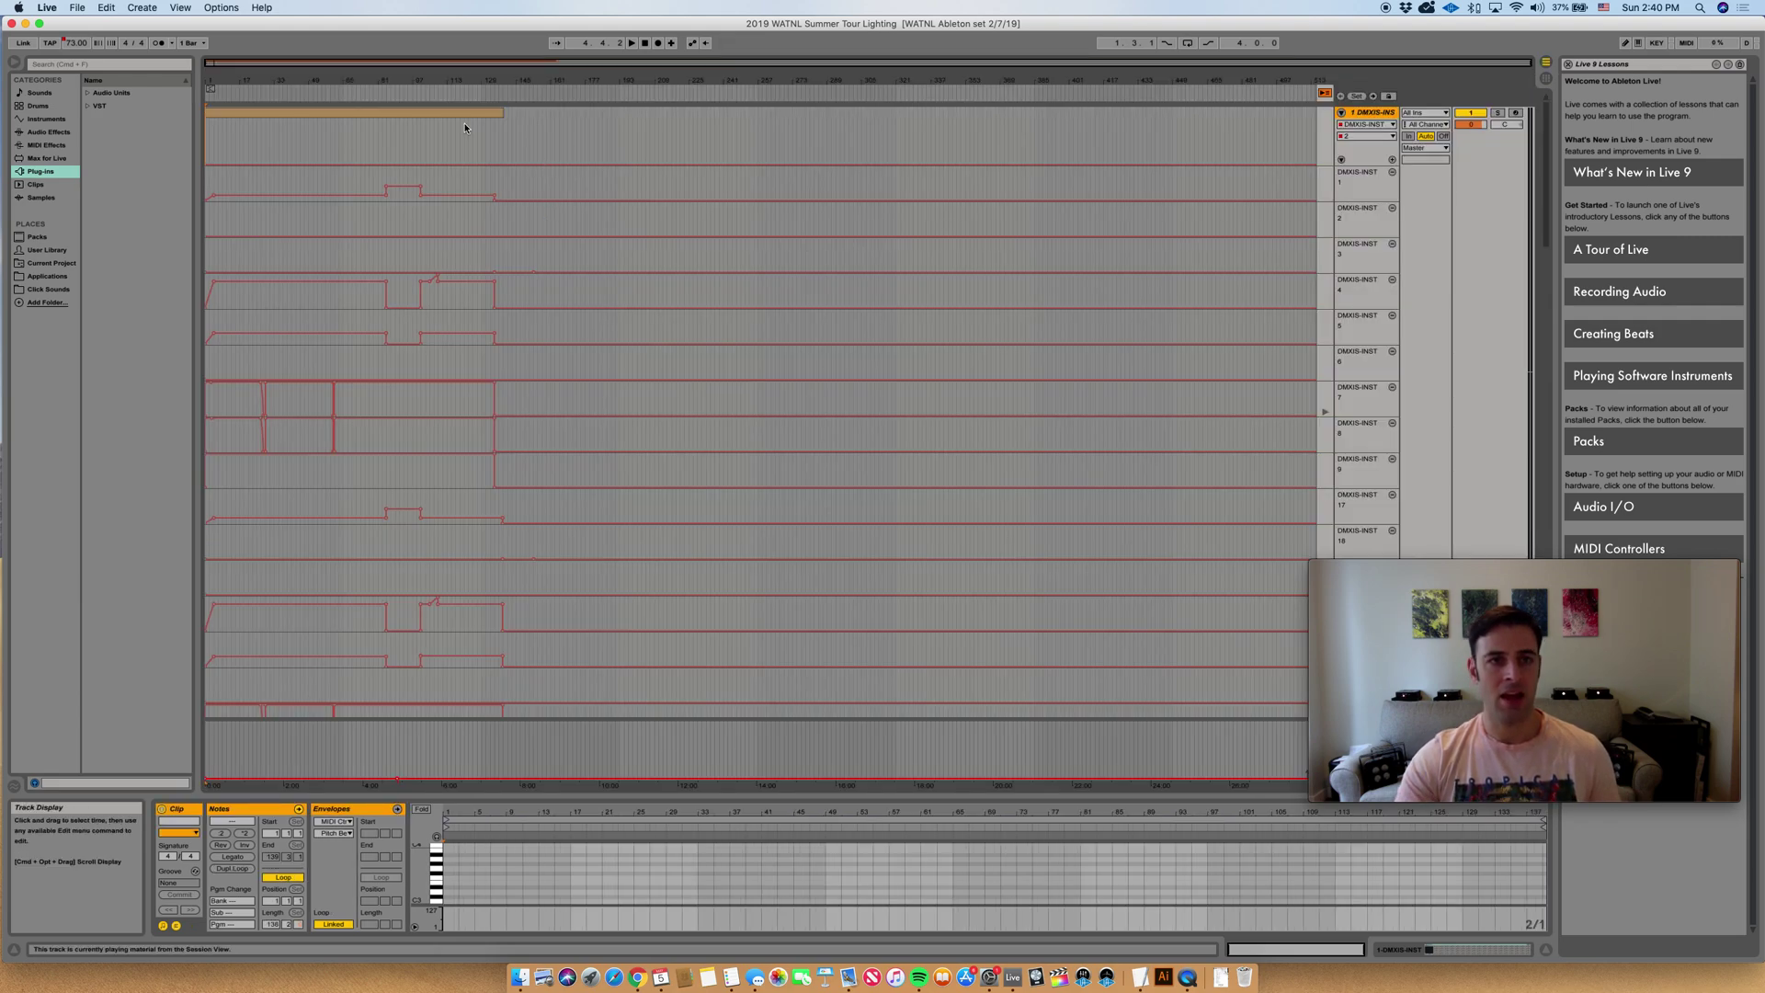
pyautogui.click(394, 114)
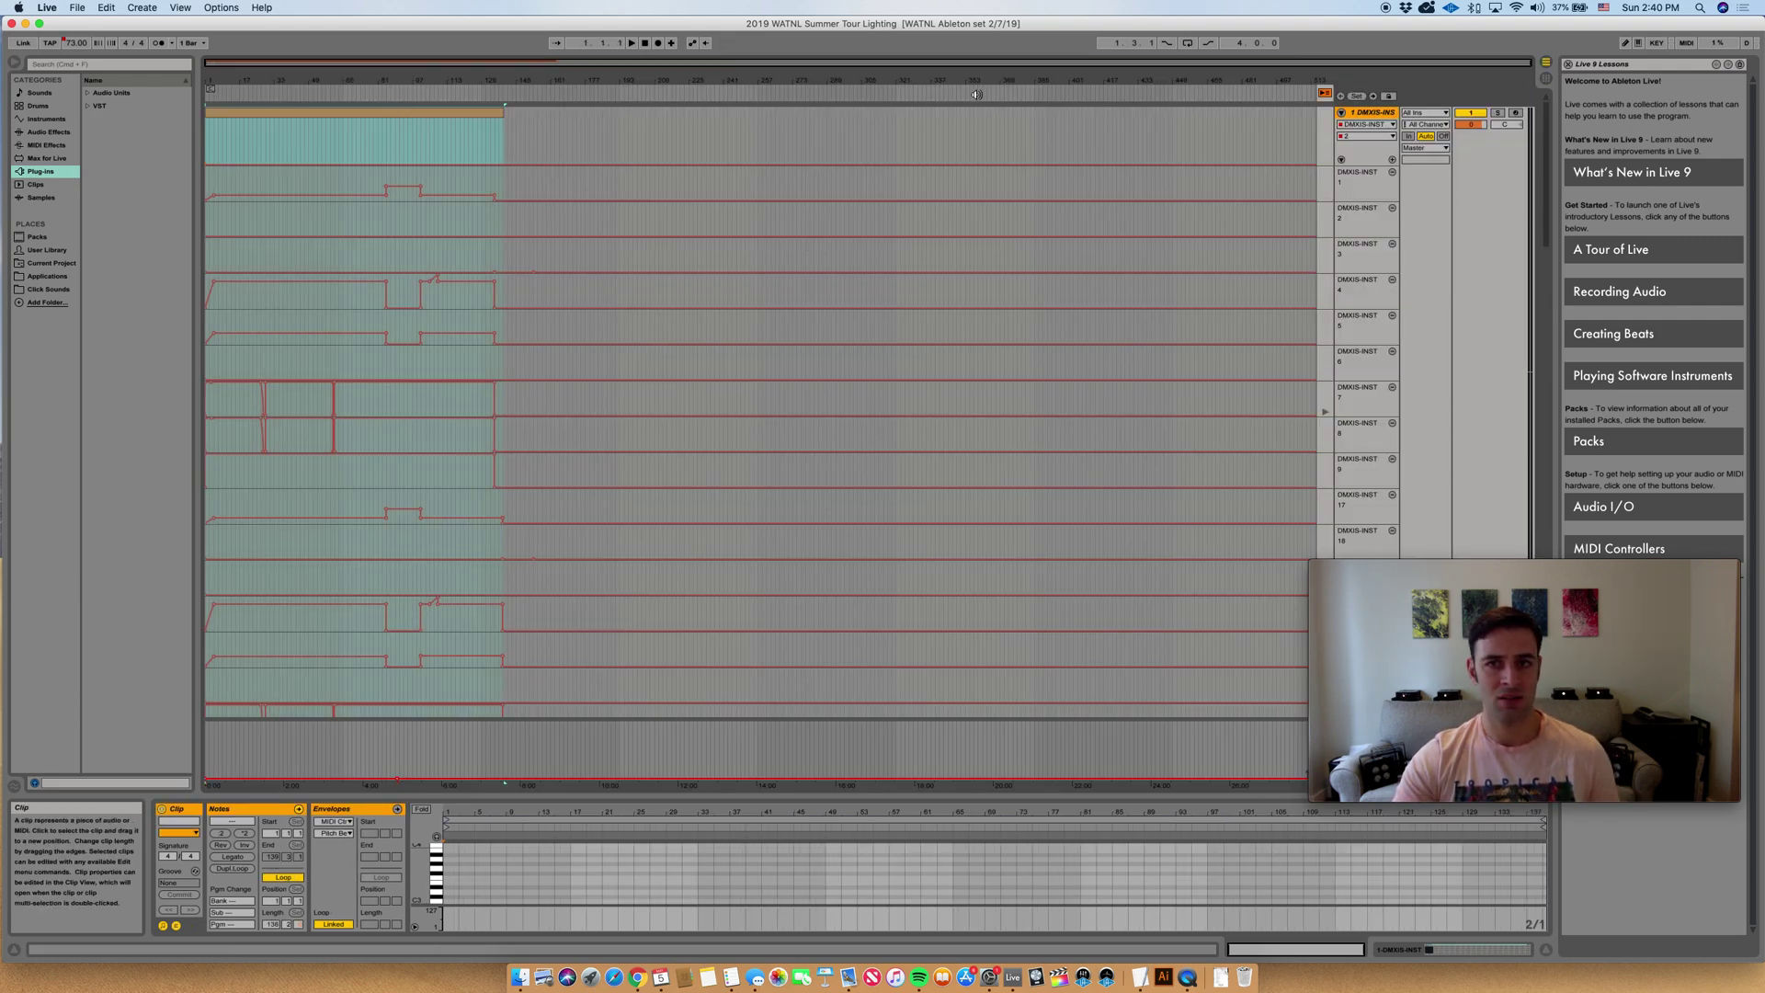
pyautogui.click(1325, 95)
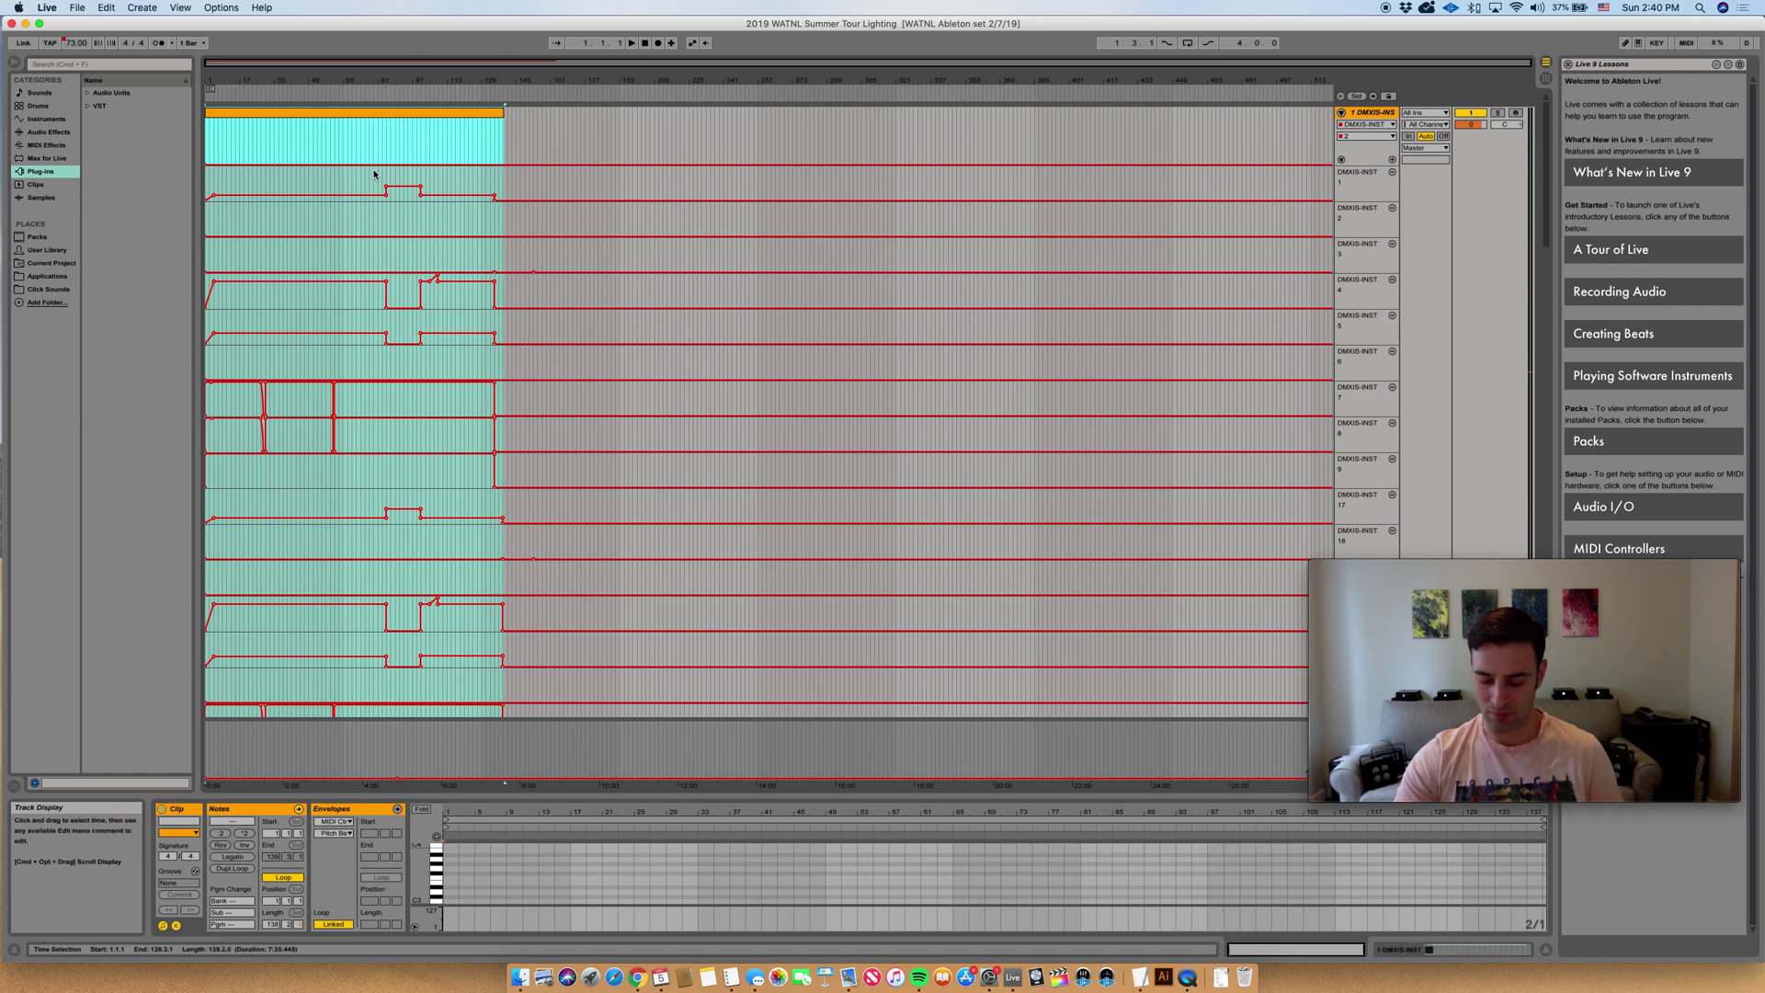
pyautogui.press('Delete')
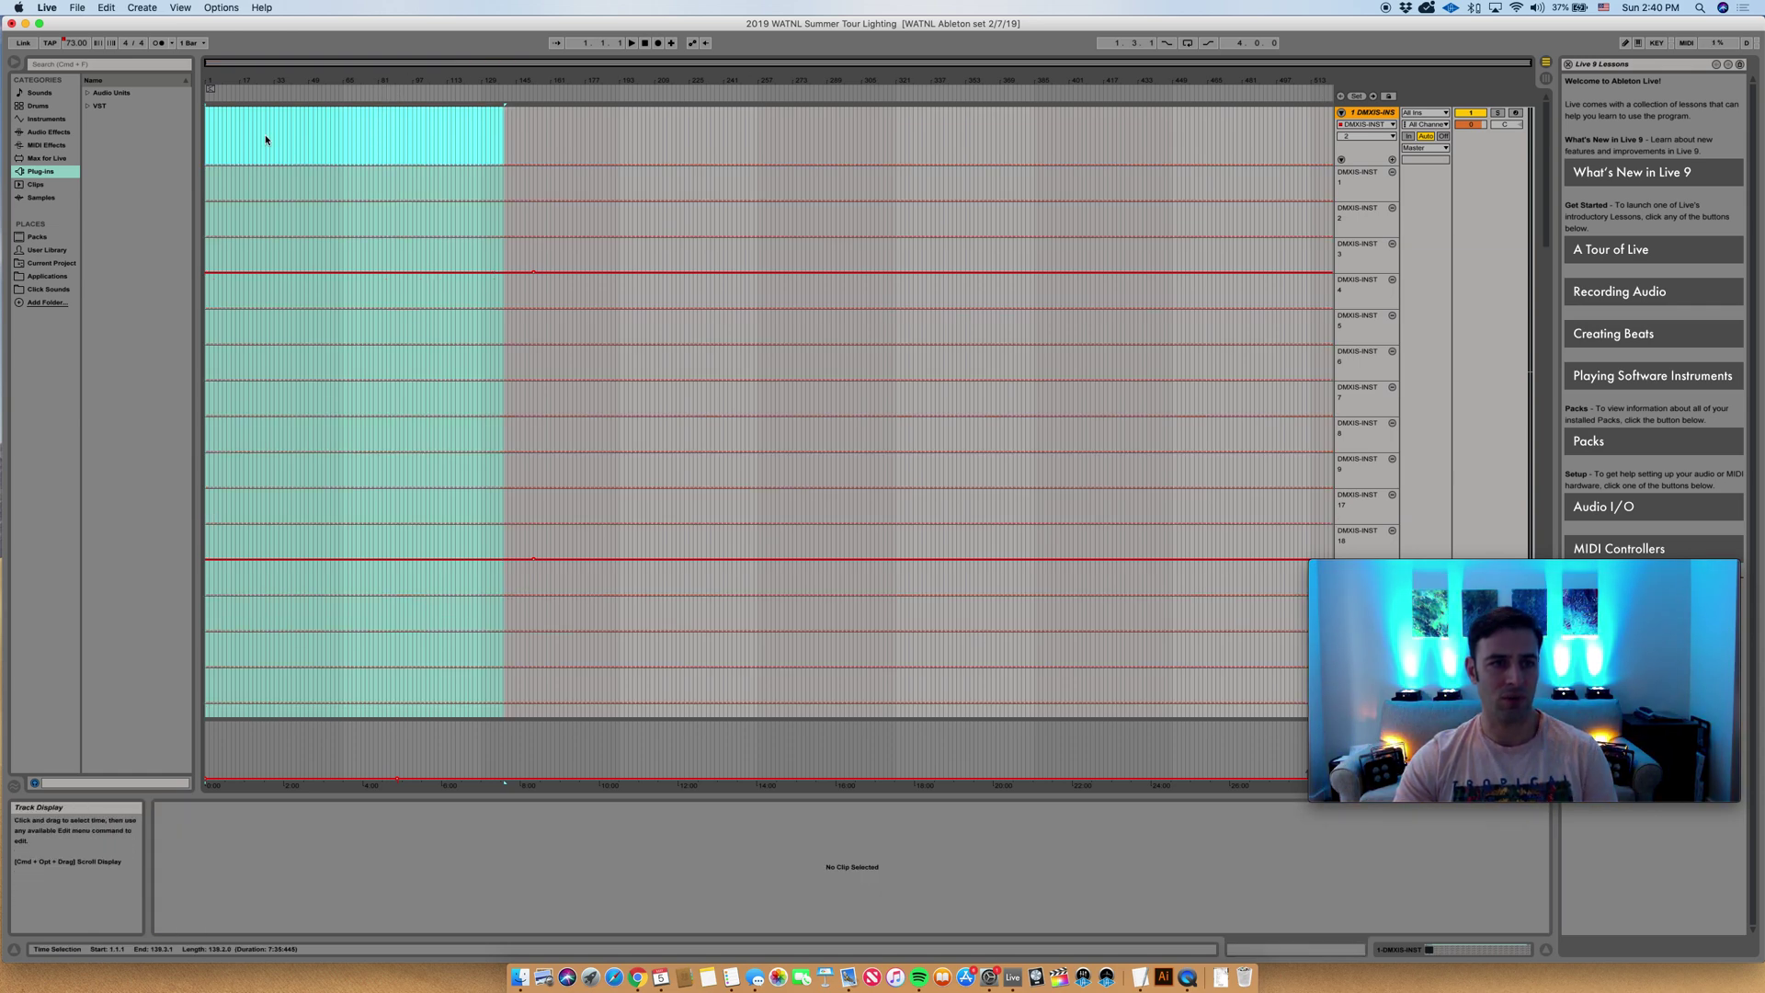
pyautogui.click(213, 183)
# - Select the DMXIS-INST track, set the insert marker to 1.1.1, and paste with Cmd+V
pyautogui.click(207, 183)
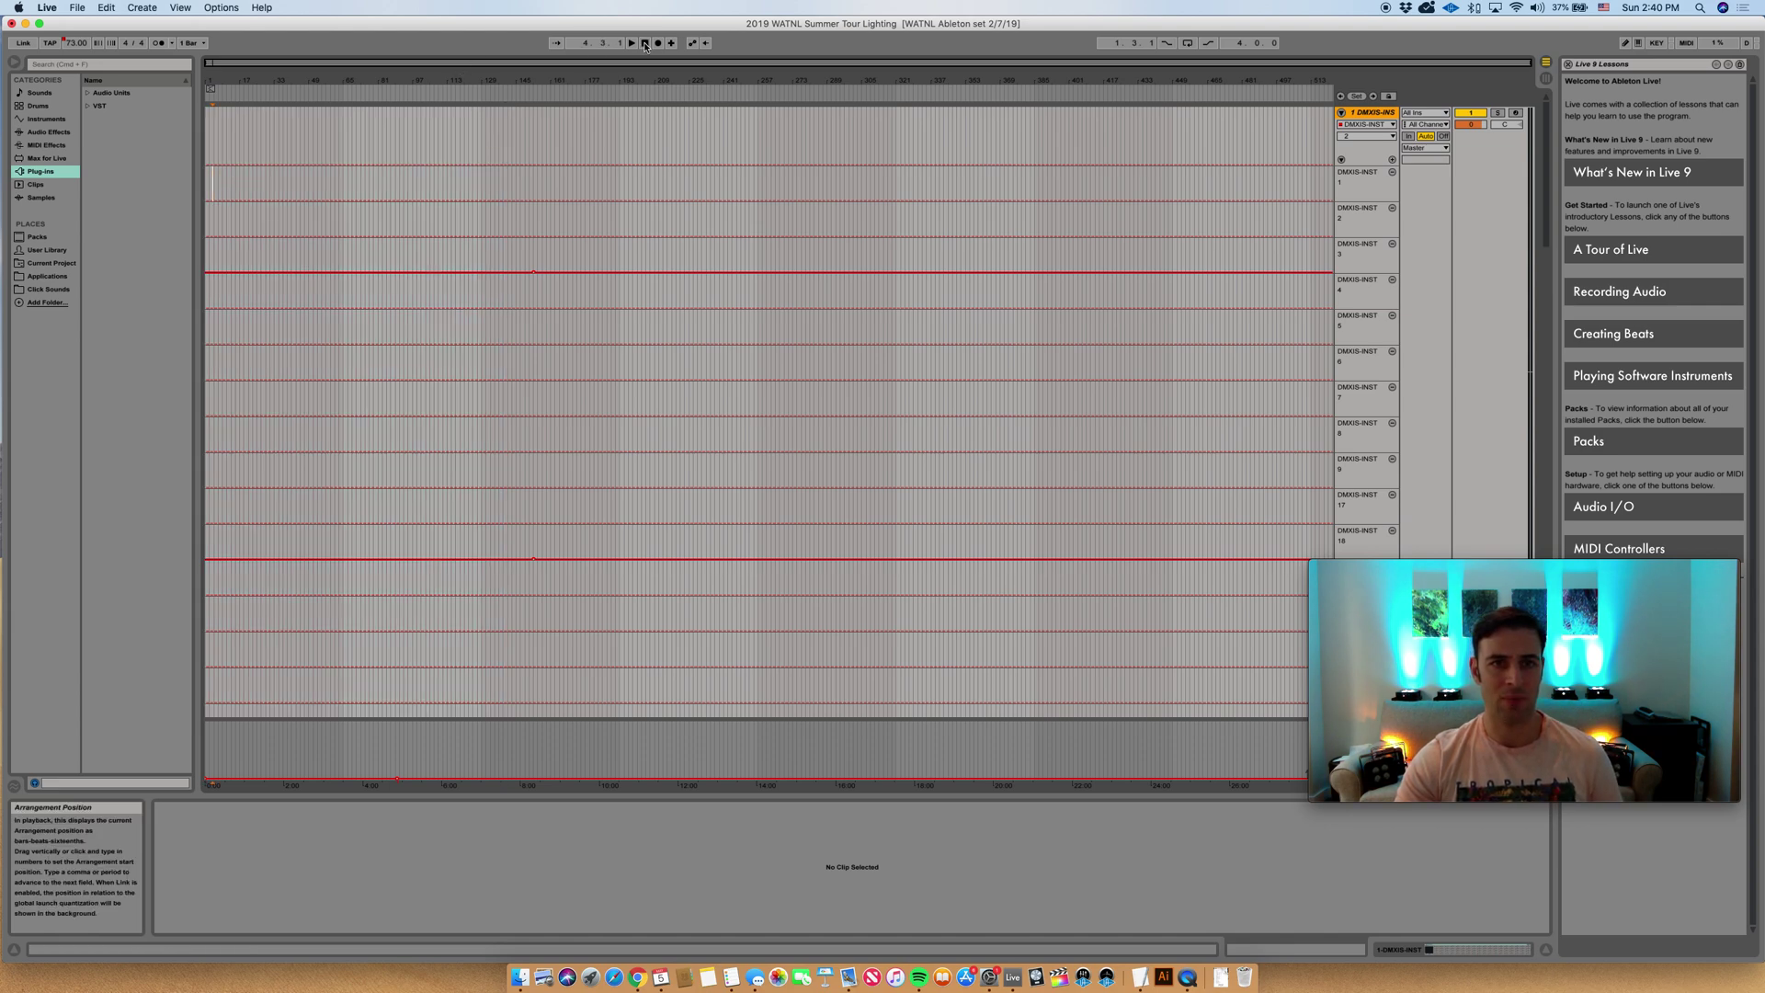
pyautogui.click(1369, 114)
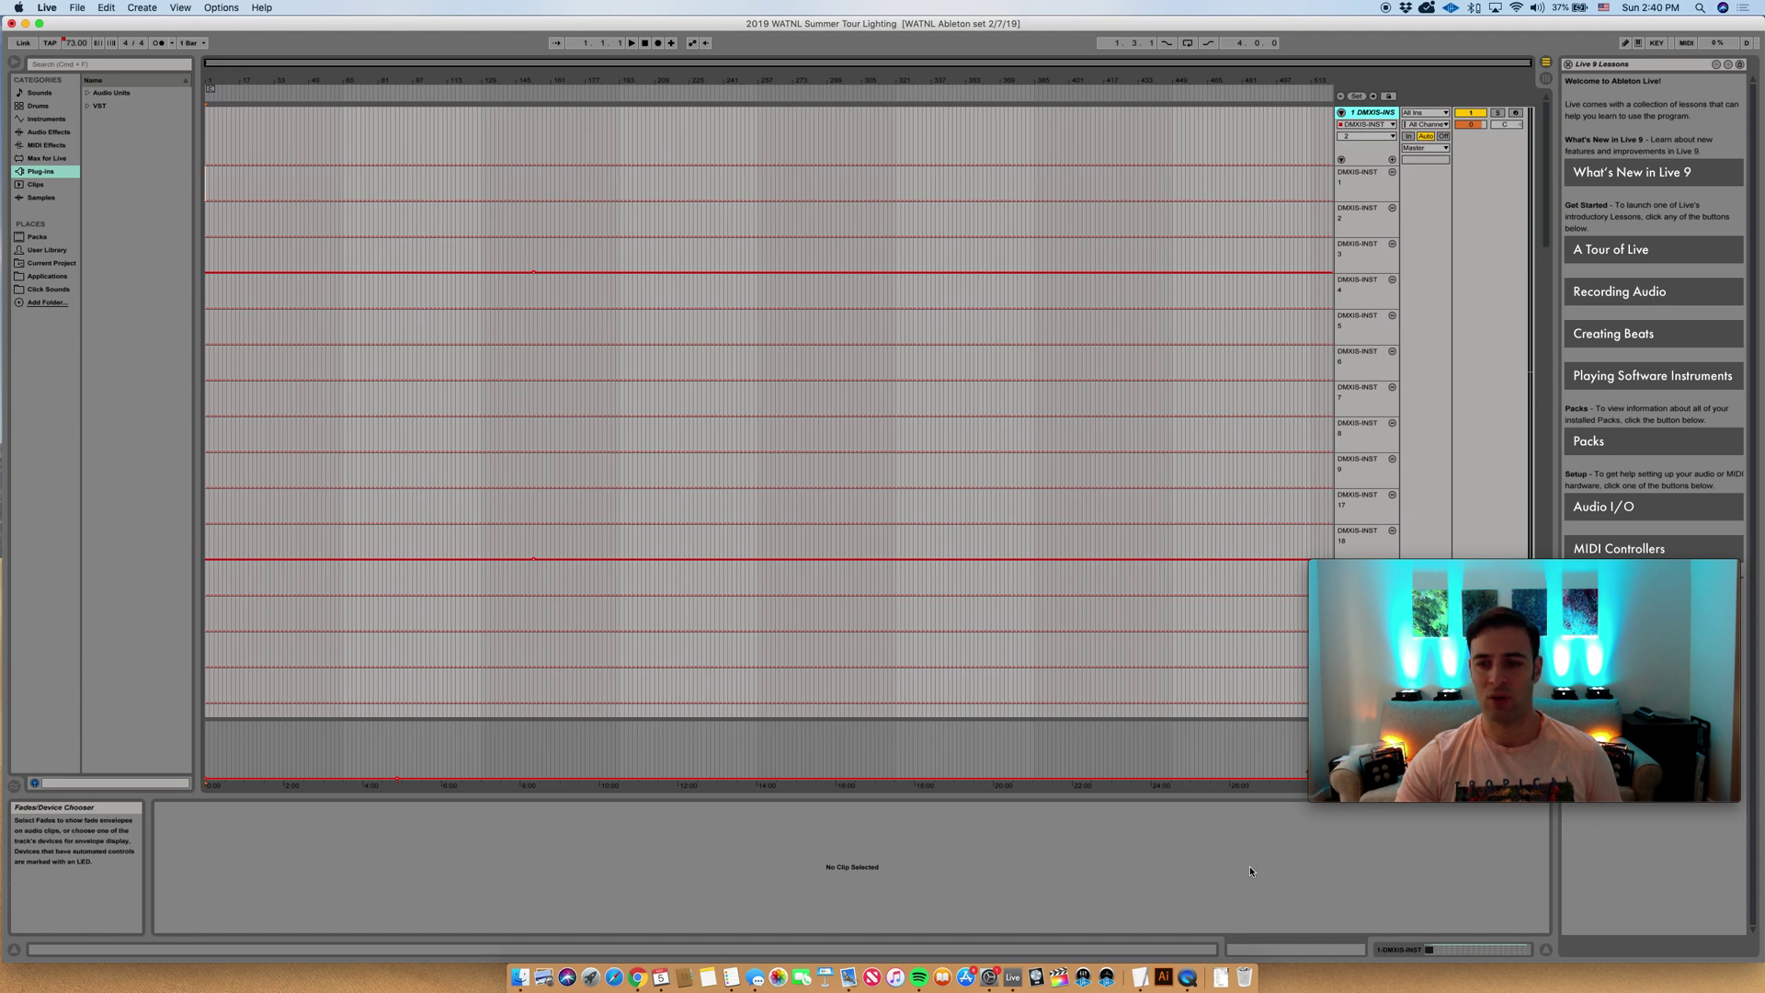
pyautogui.hotkey('shift', 'Tab')
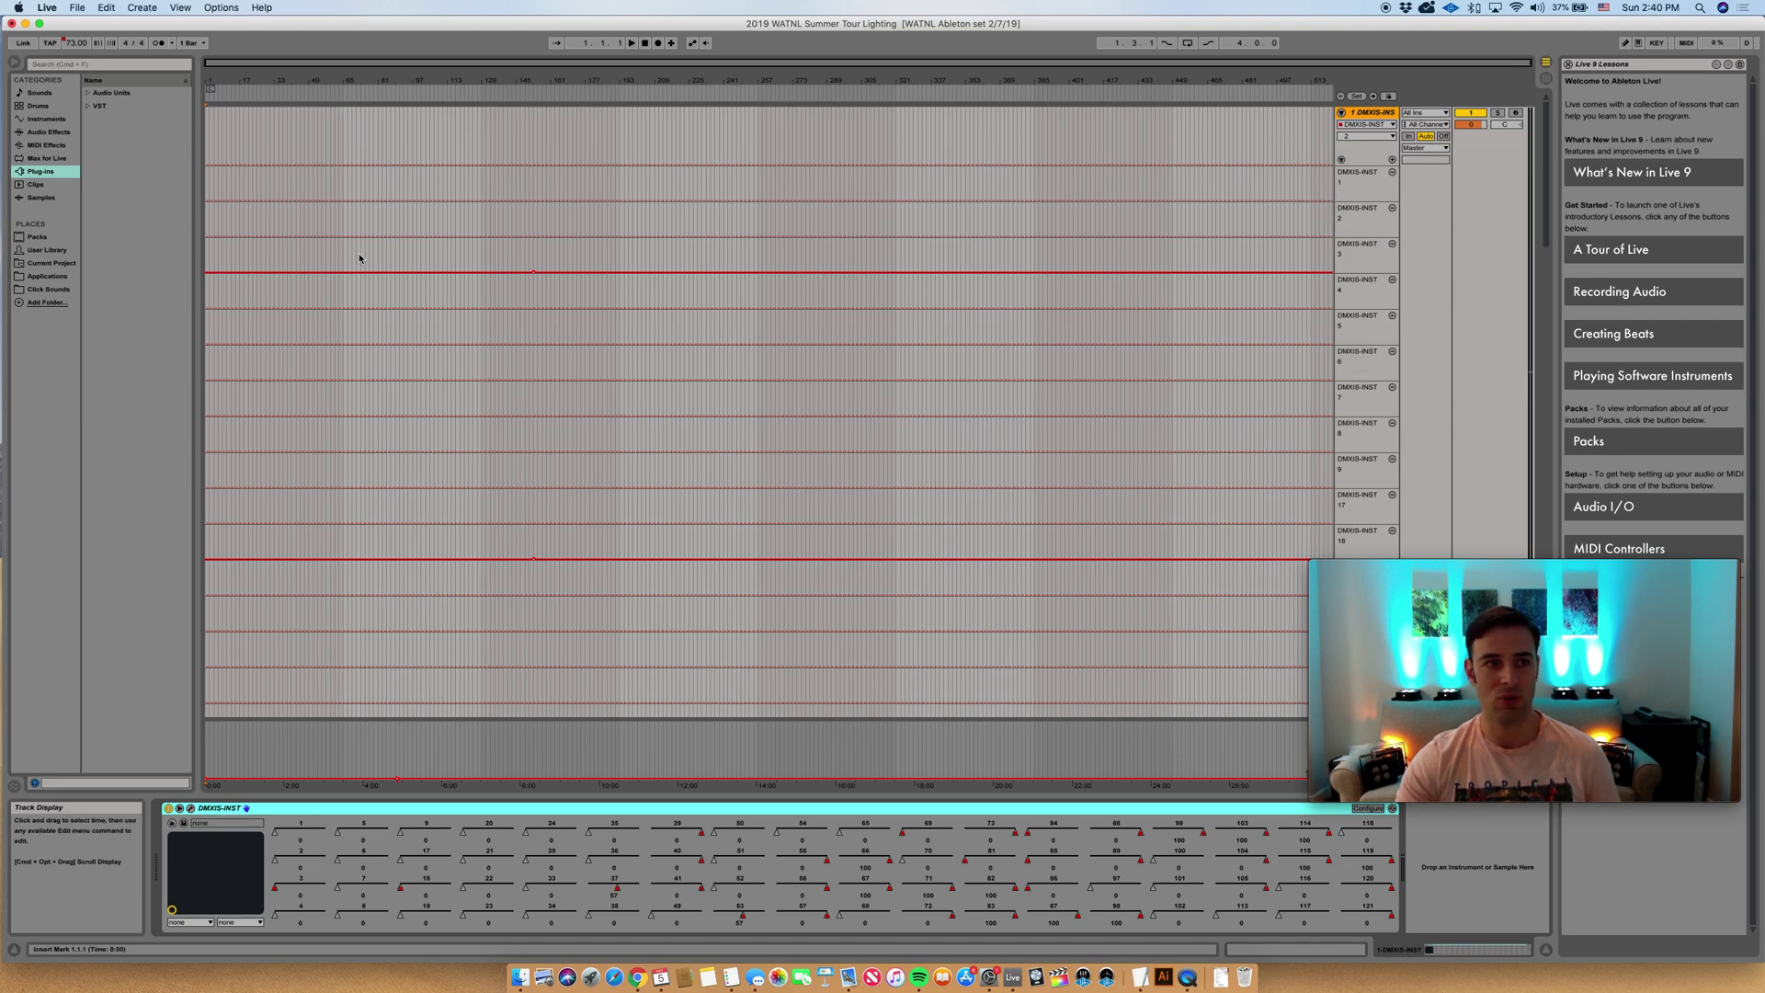
pyautogui.click(245, 174)
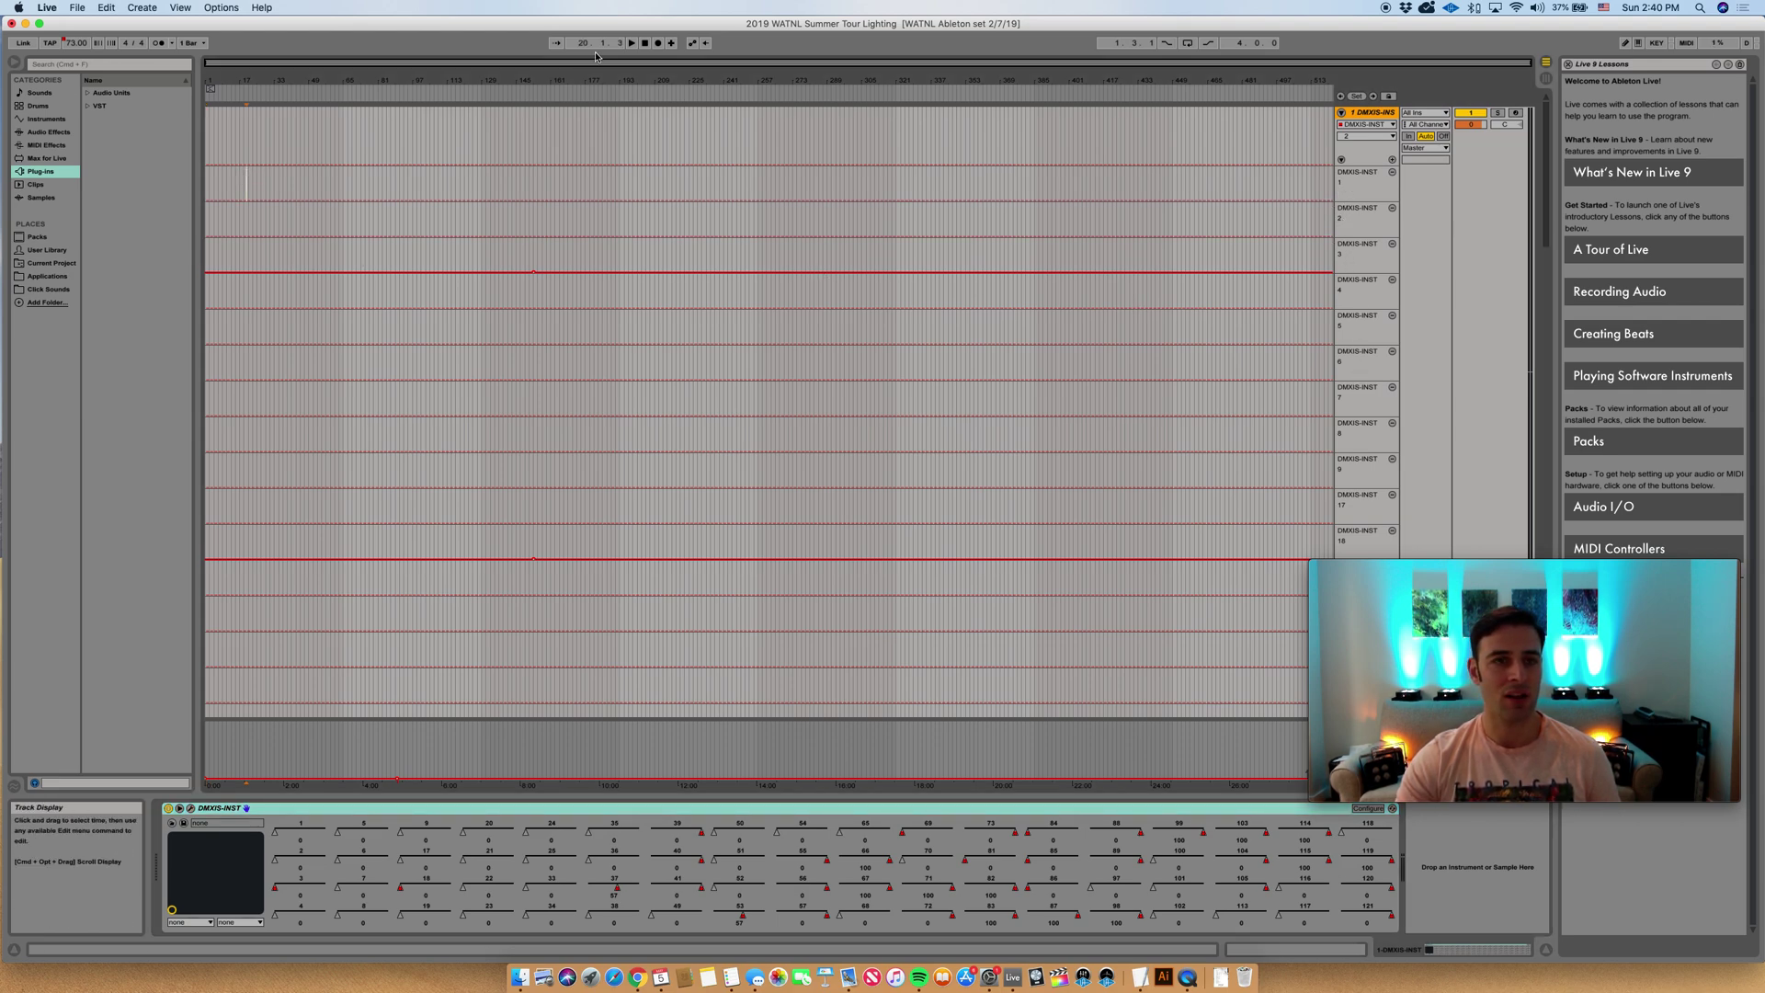
pyautogui.click(645, 43)
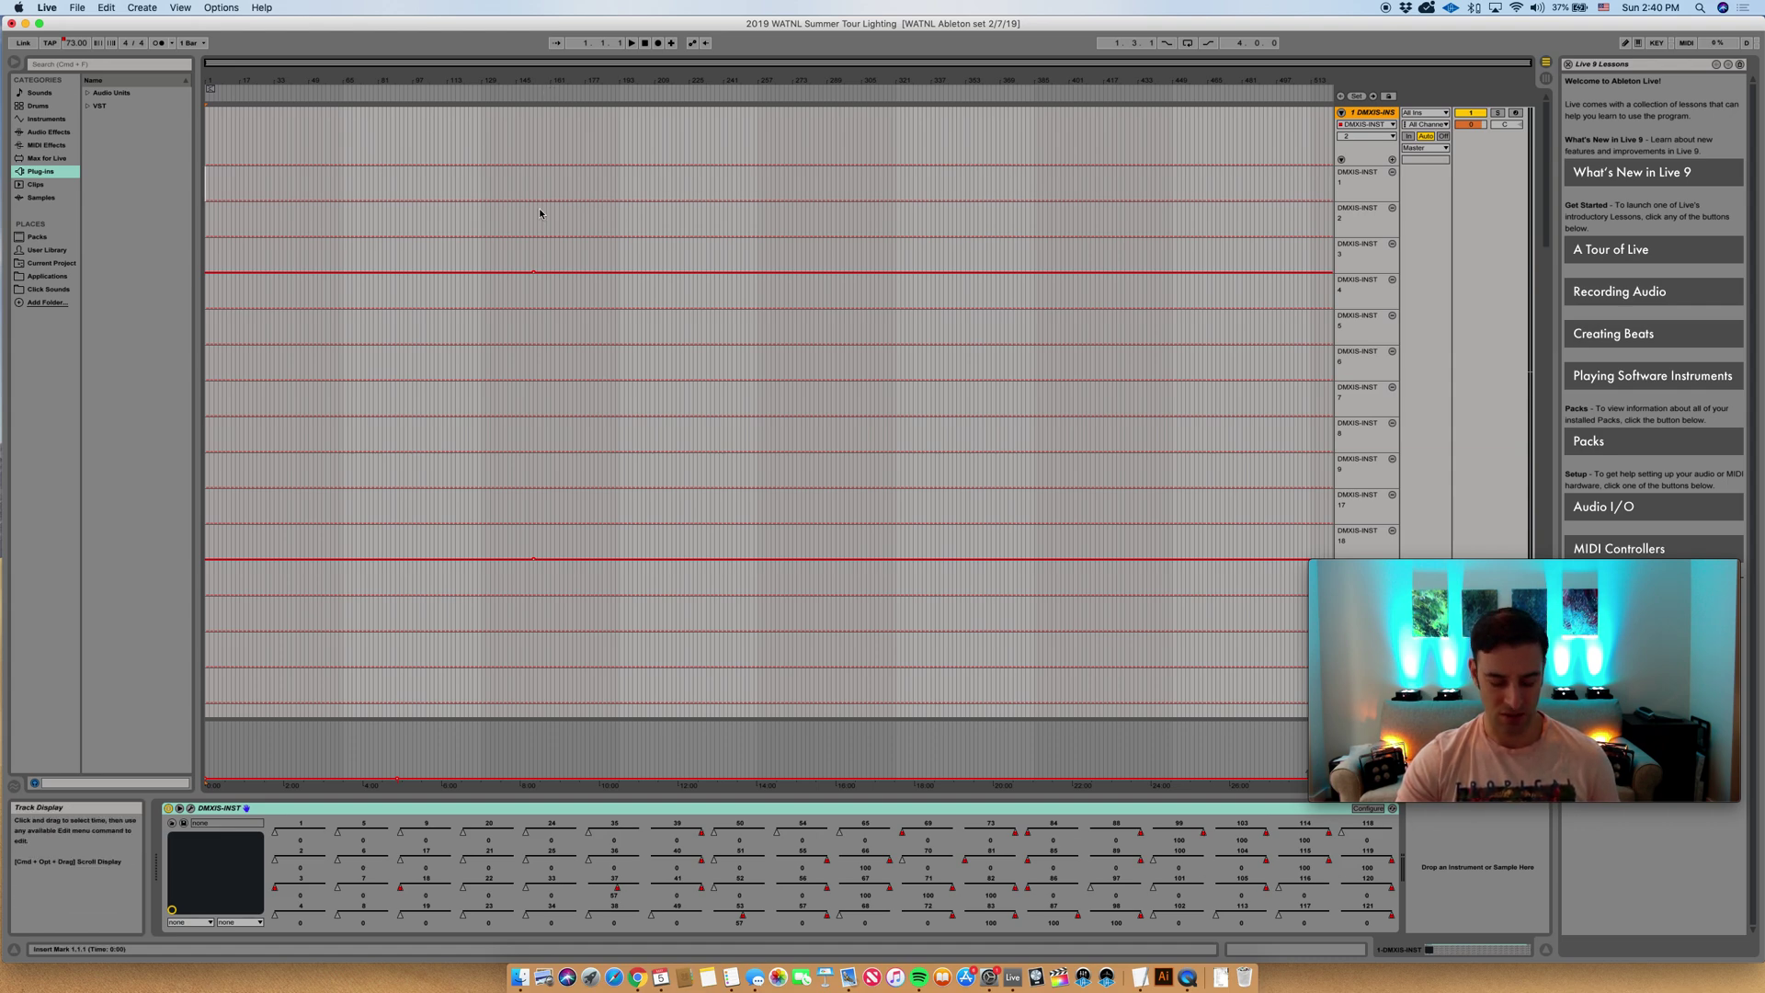
pyautogui.press('super+v')
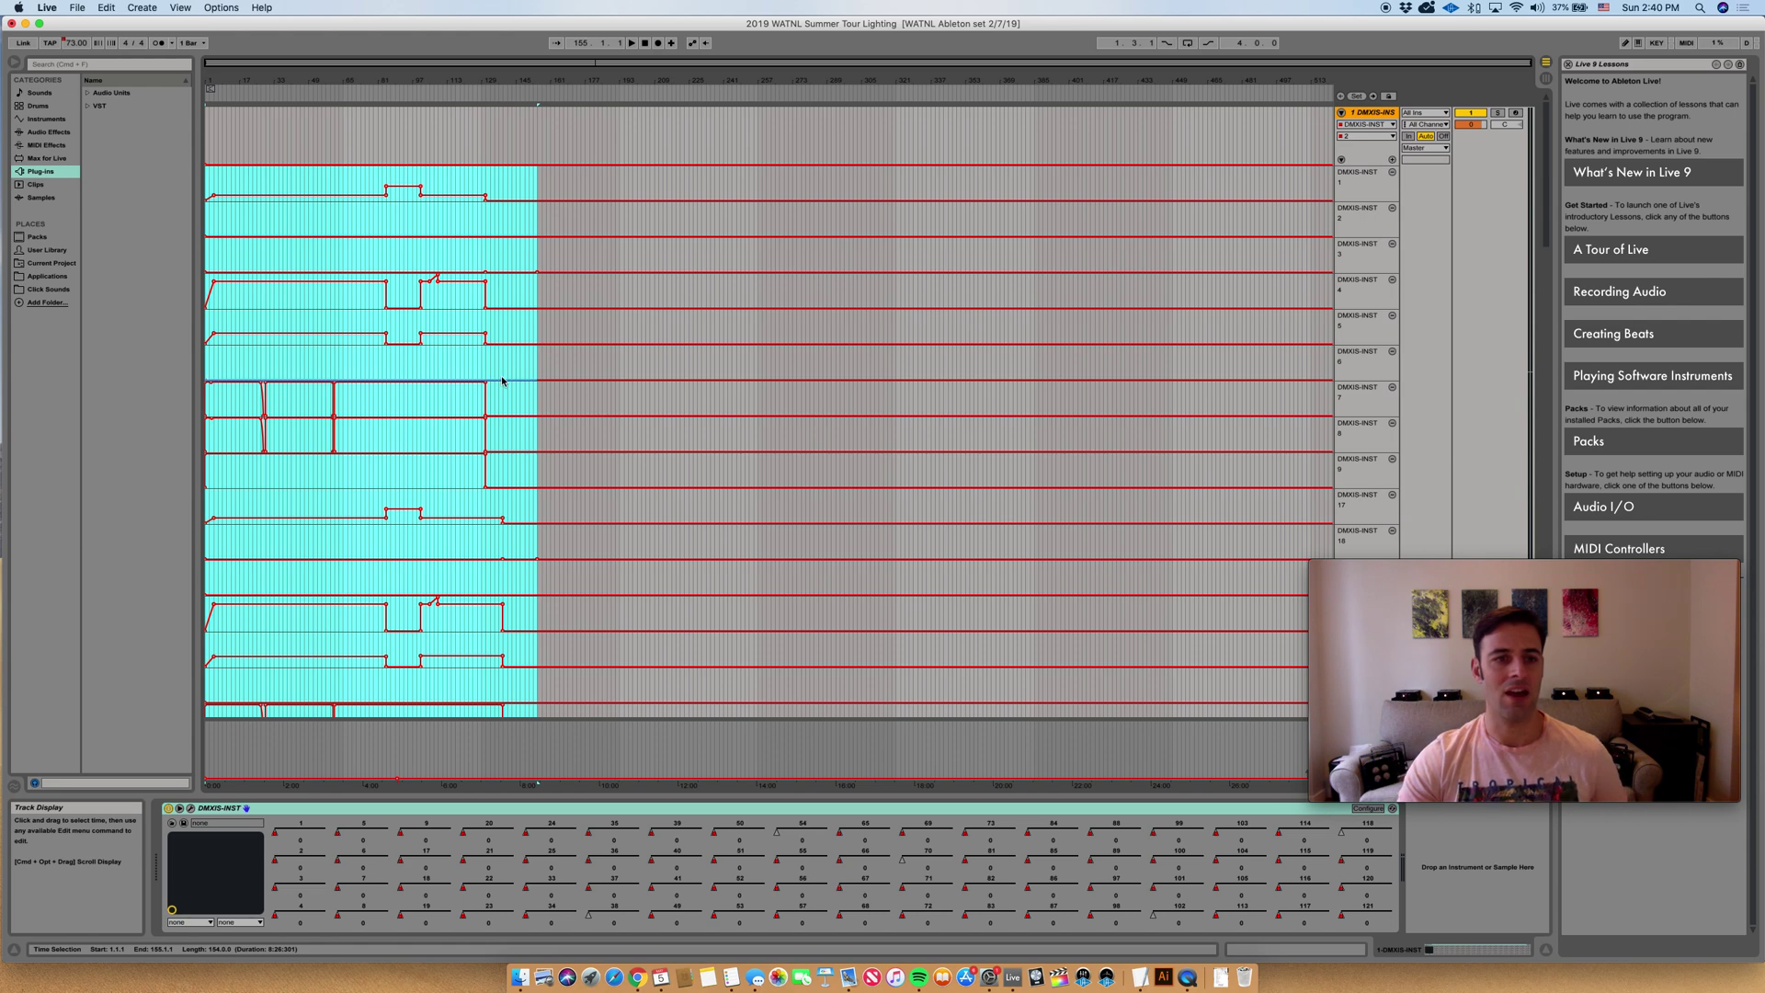
# - Stop playback and select all DMXIS lighting automation from bar 1 to 155
pyautogui.scroll(-15, 489, 525)
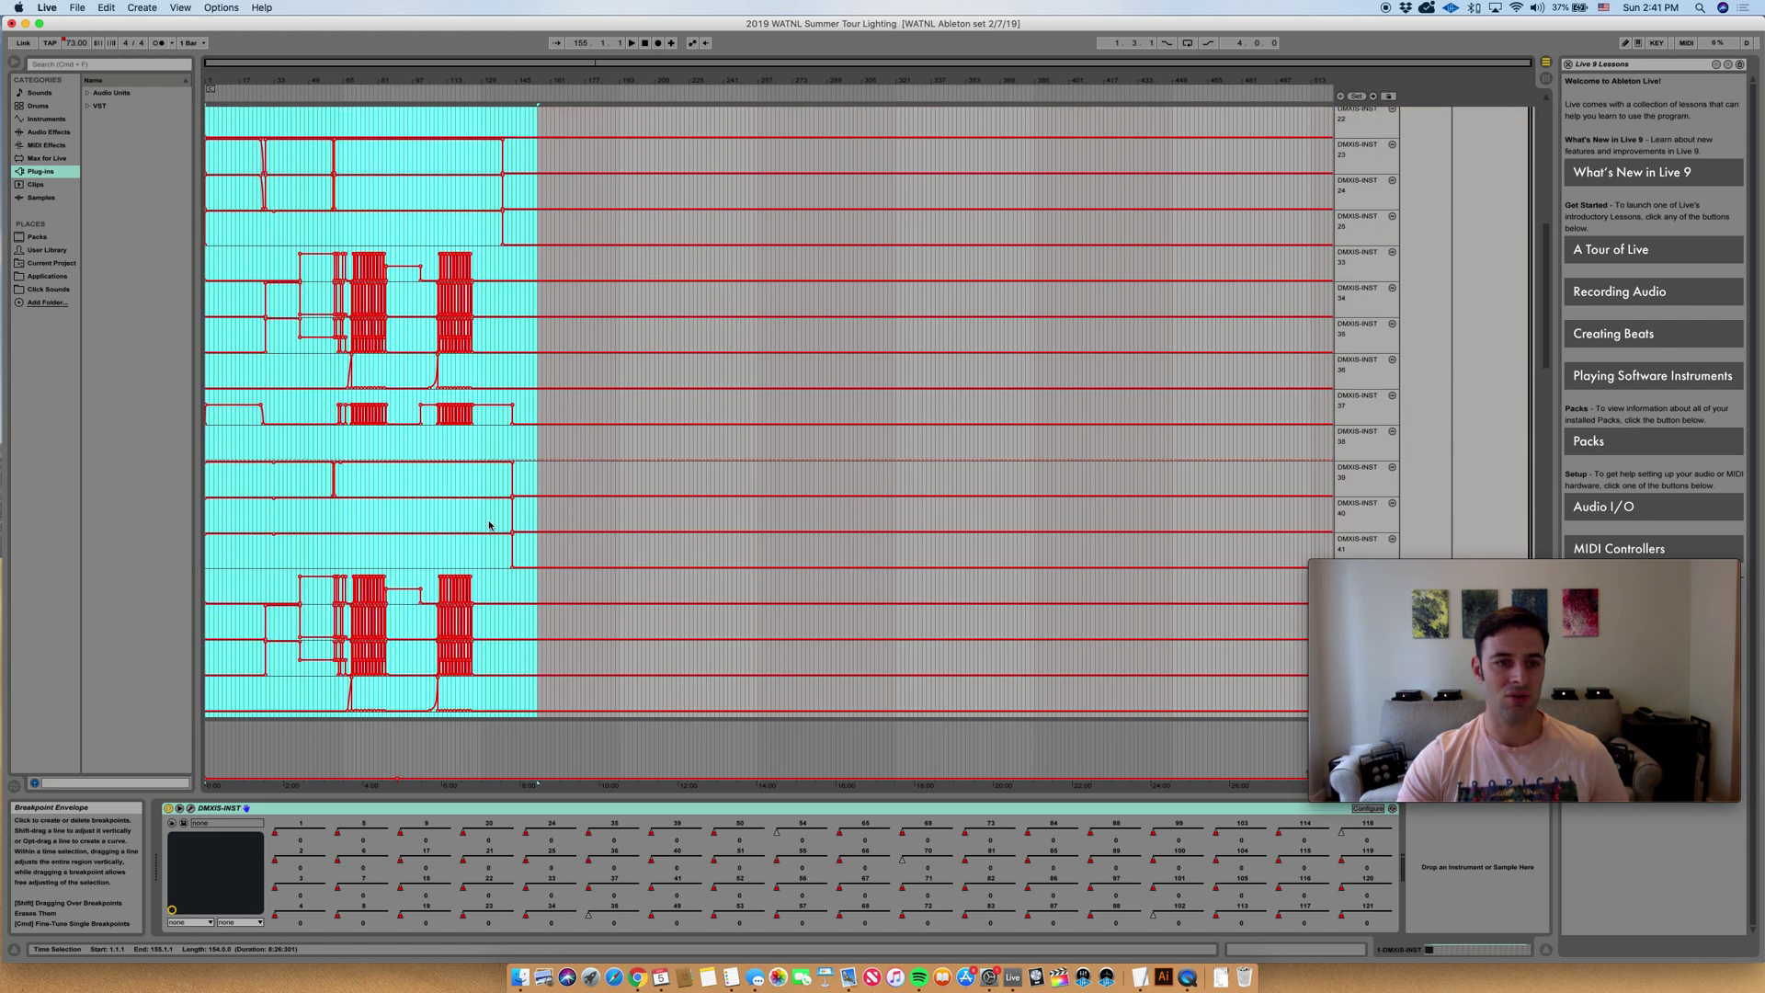
pyautogui.scroll(-5, 489, 525)
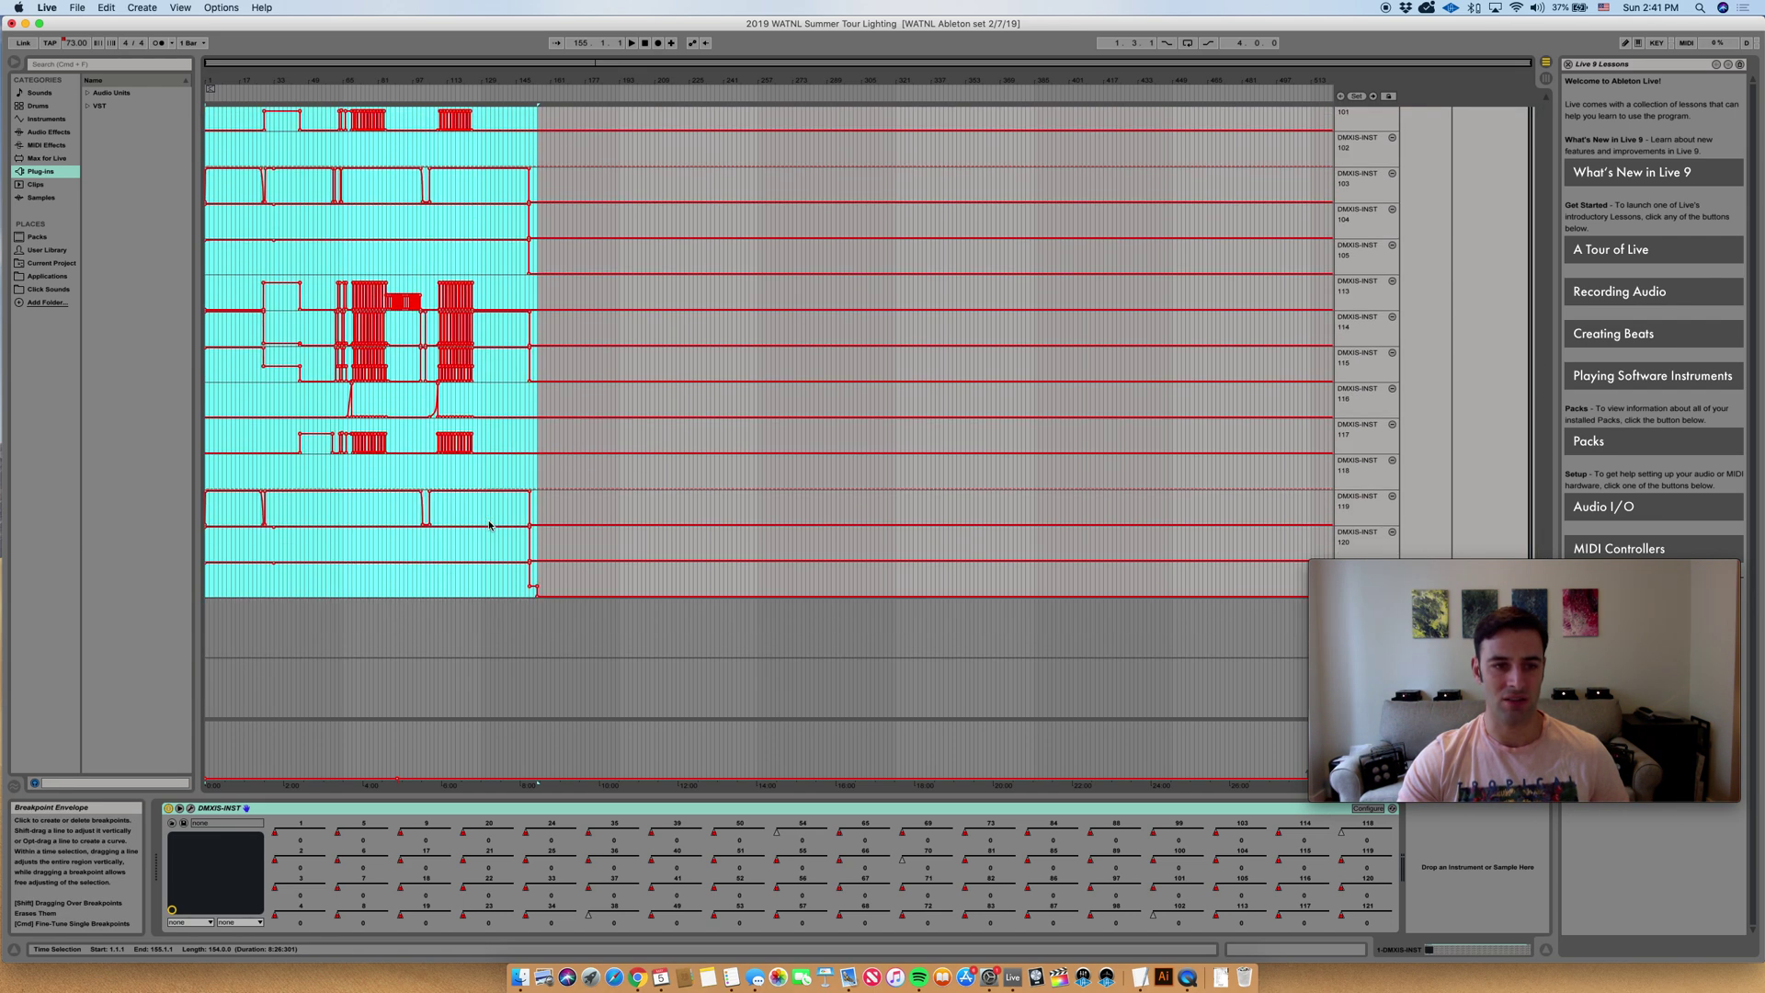
pyautogui.scroll(20, 489, 525)
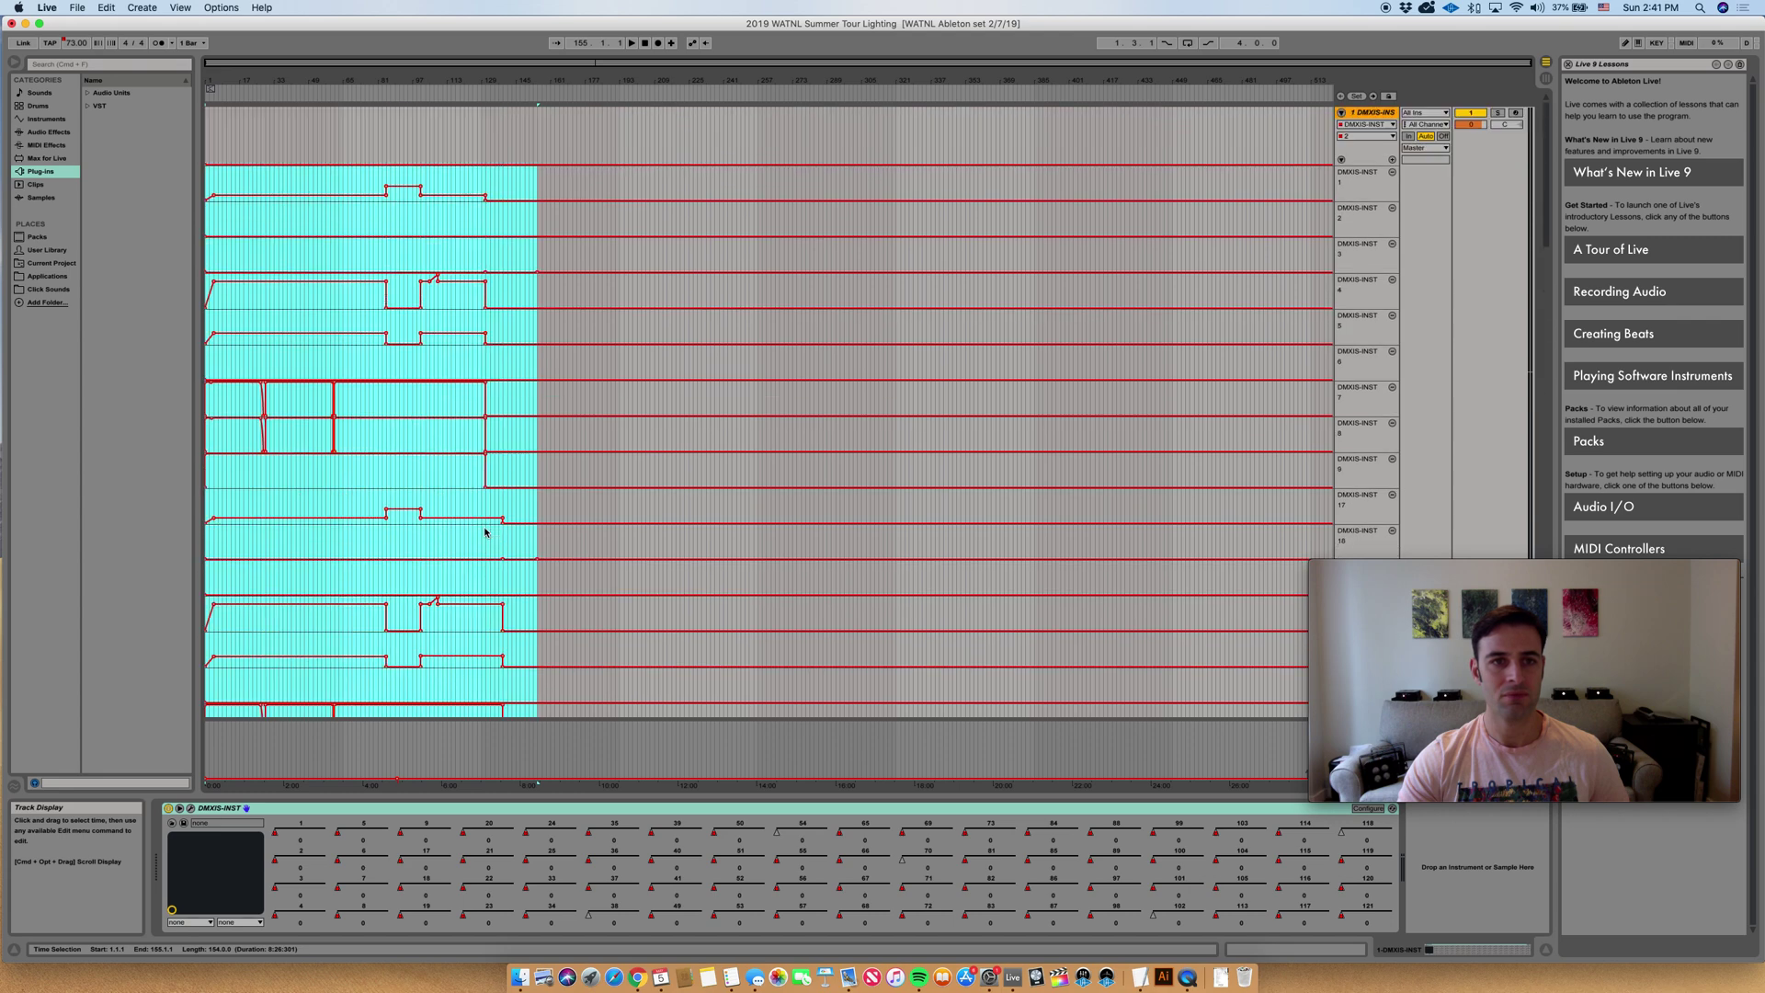
pyautogui.click(261, 143)
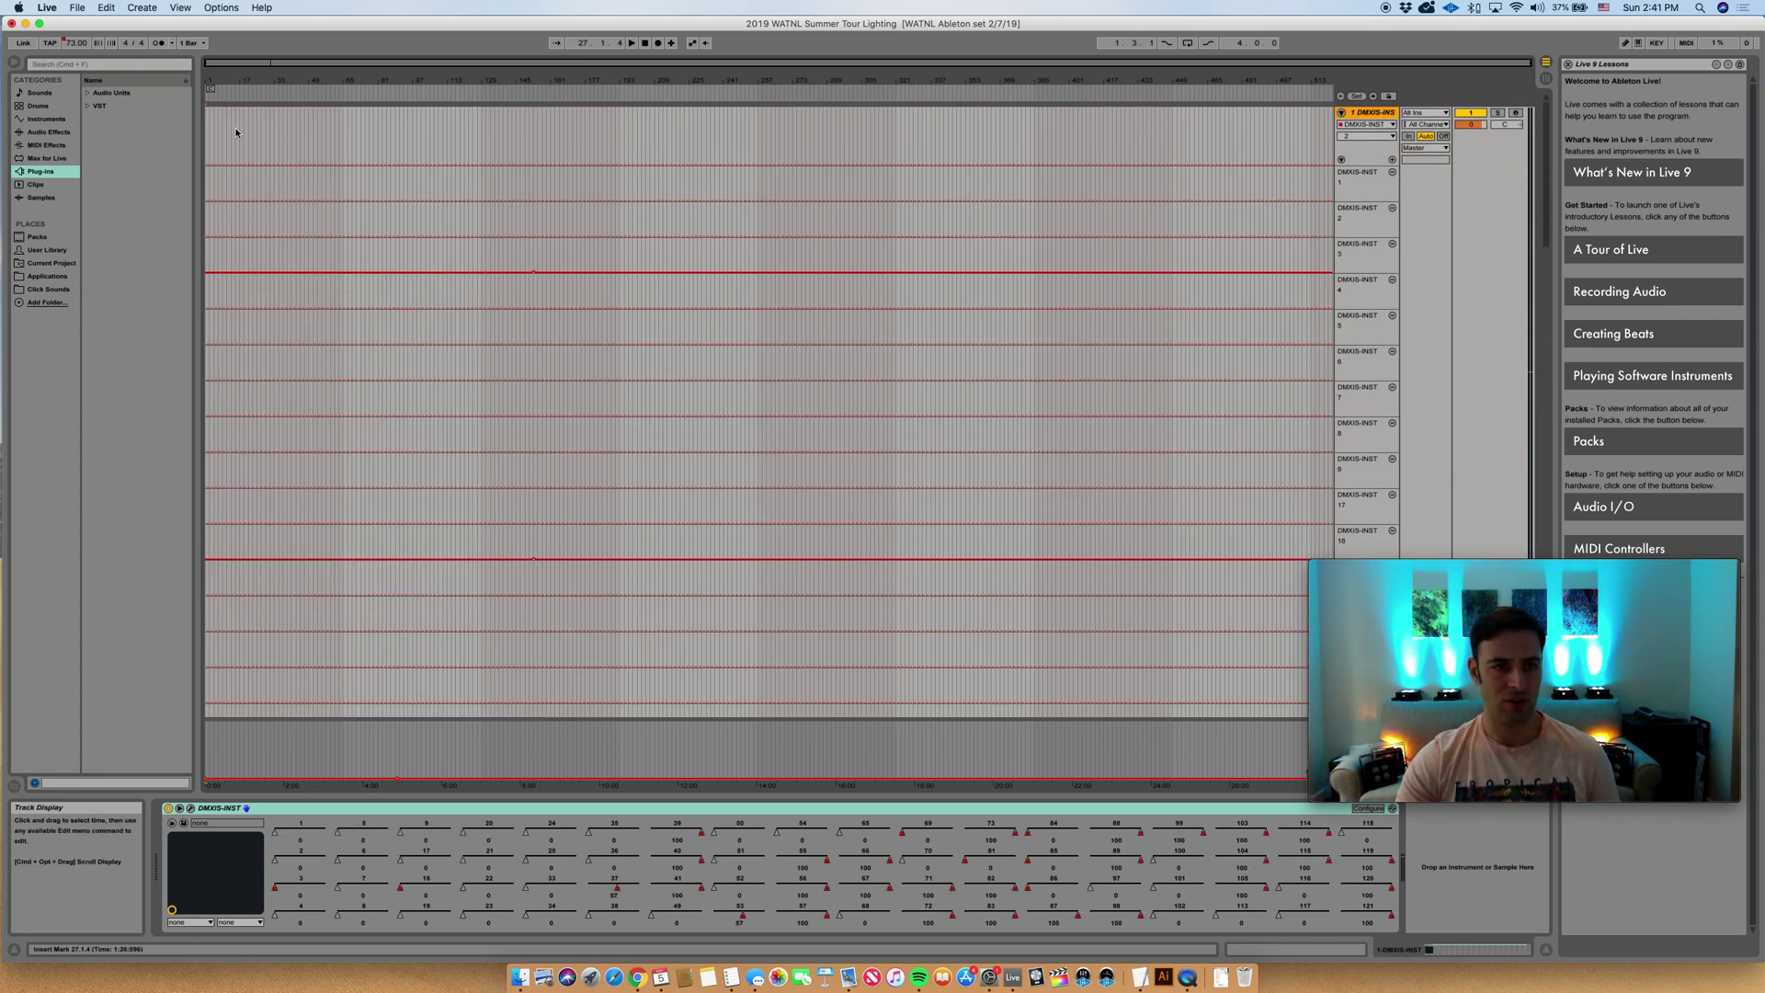
pyautogui.click(646, 44)
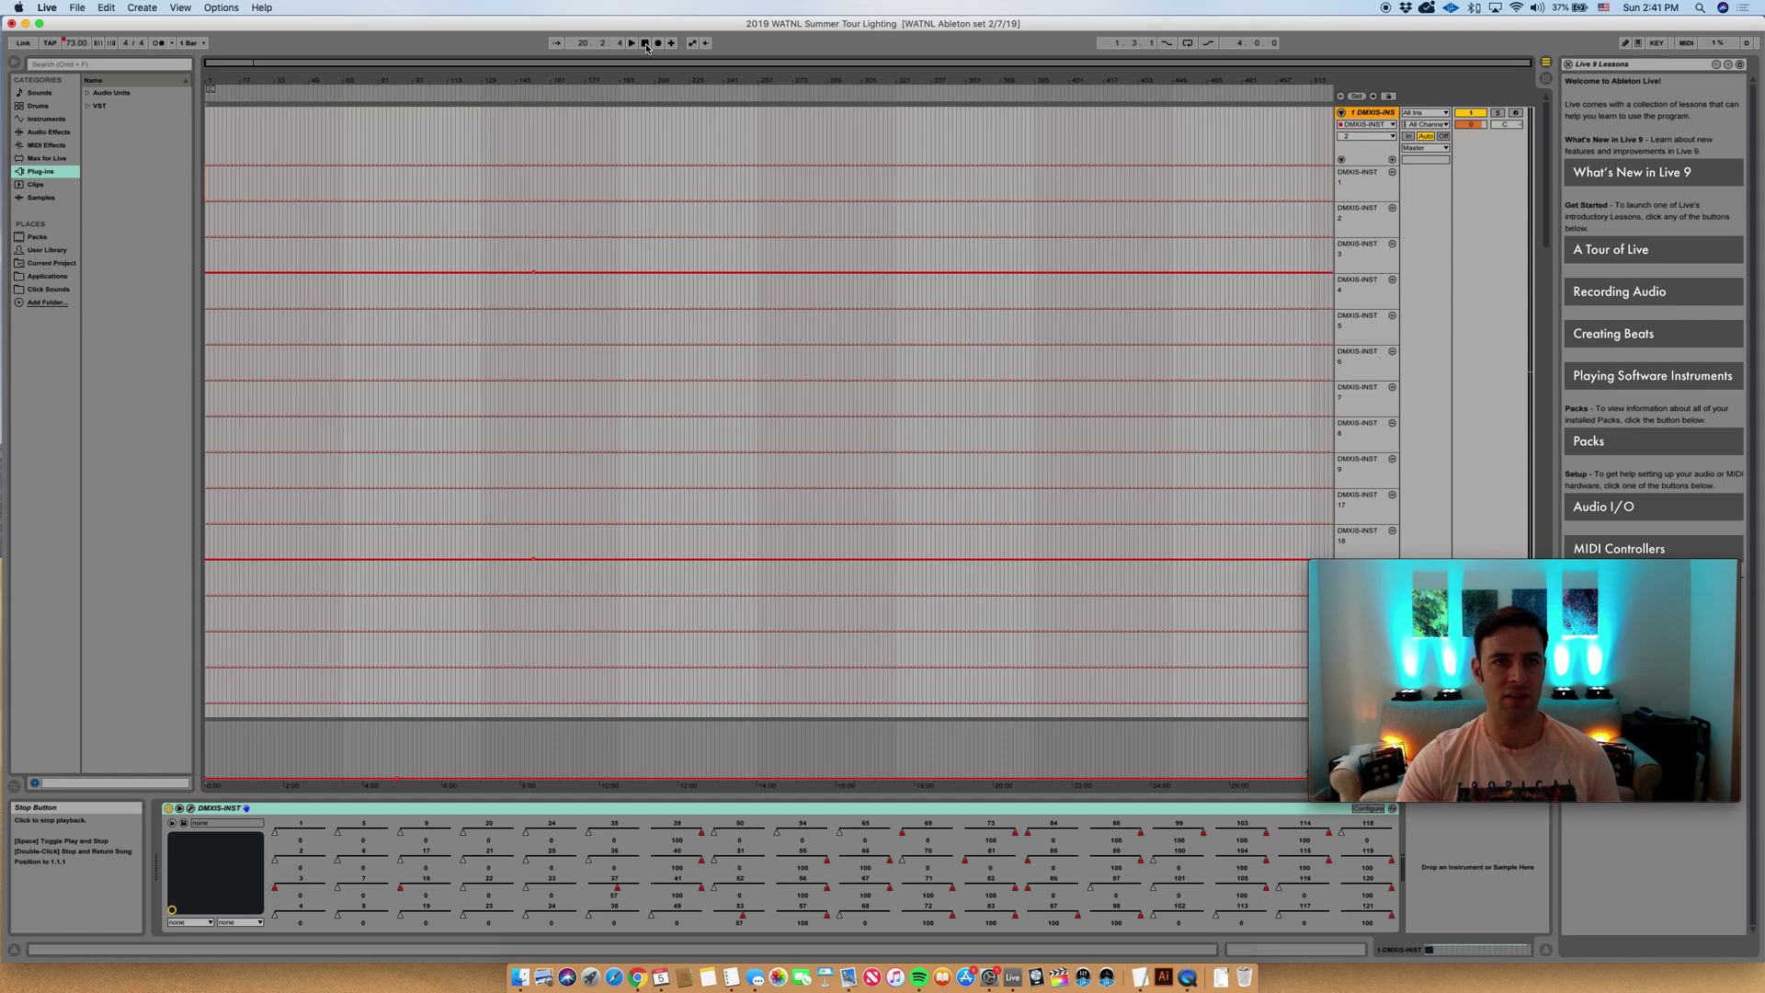
pyautogui.press('super+a')
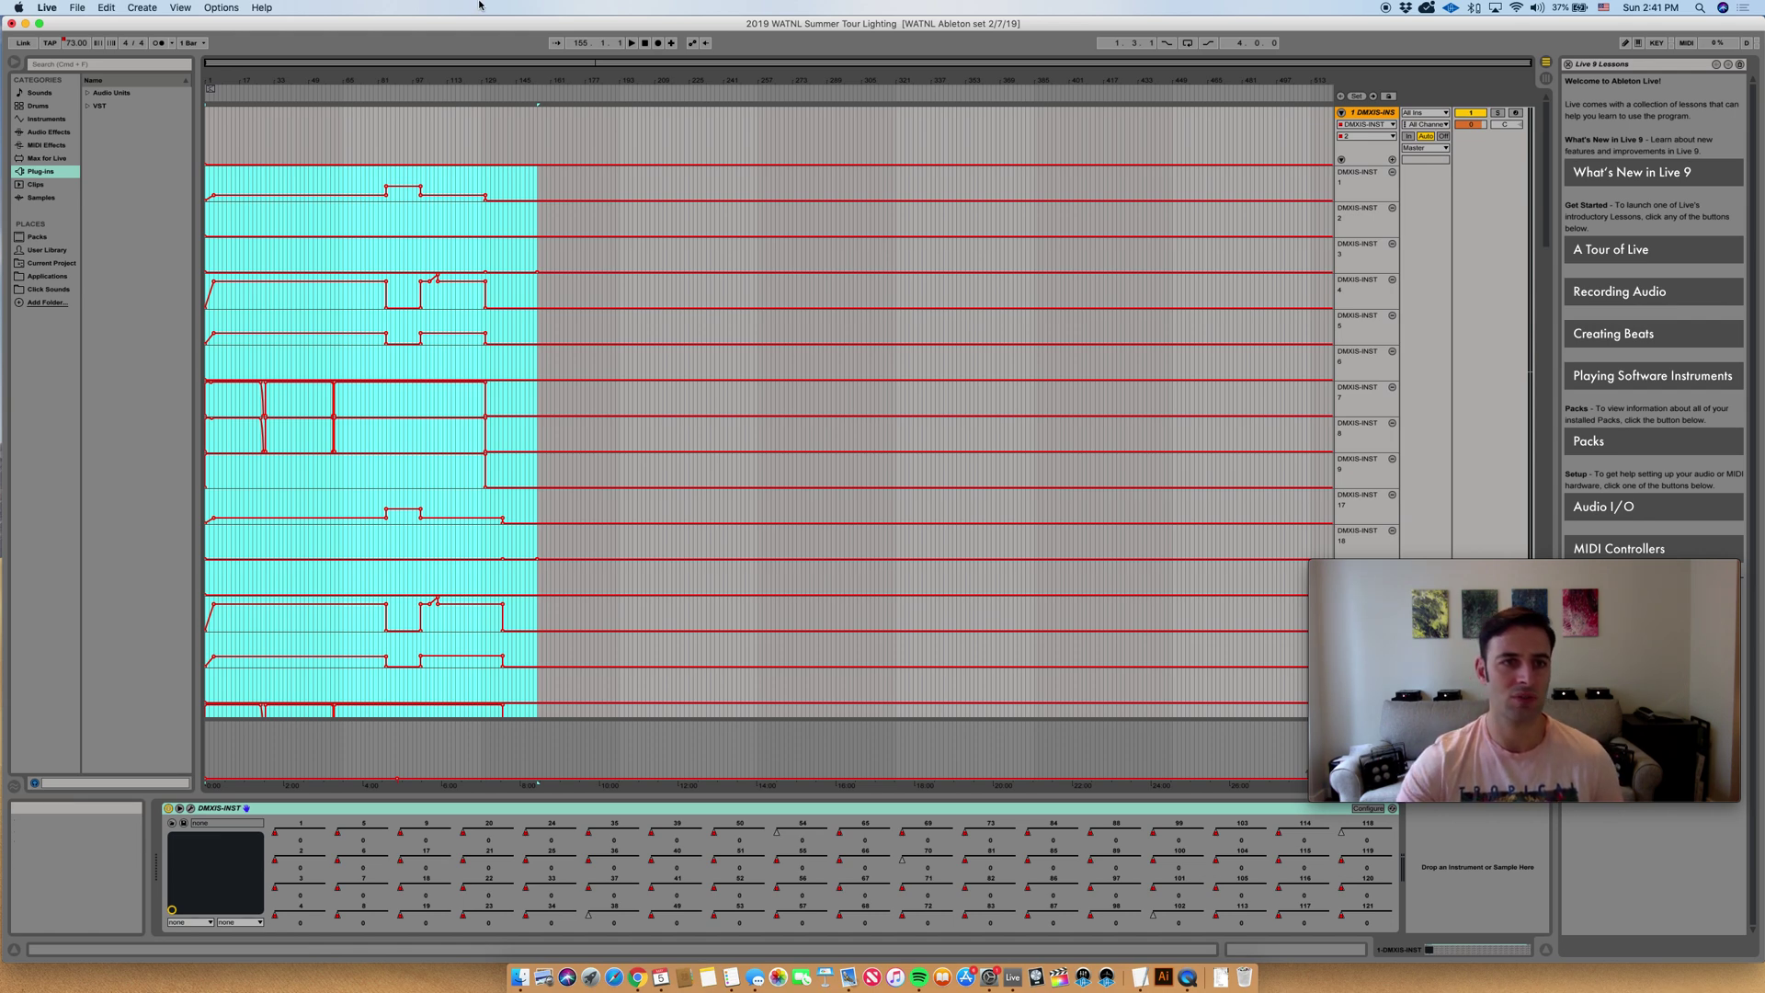
# - Consolidate the first song's automation, bars 1 to about 141, into one clip
pyautogui.click(239, 134)
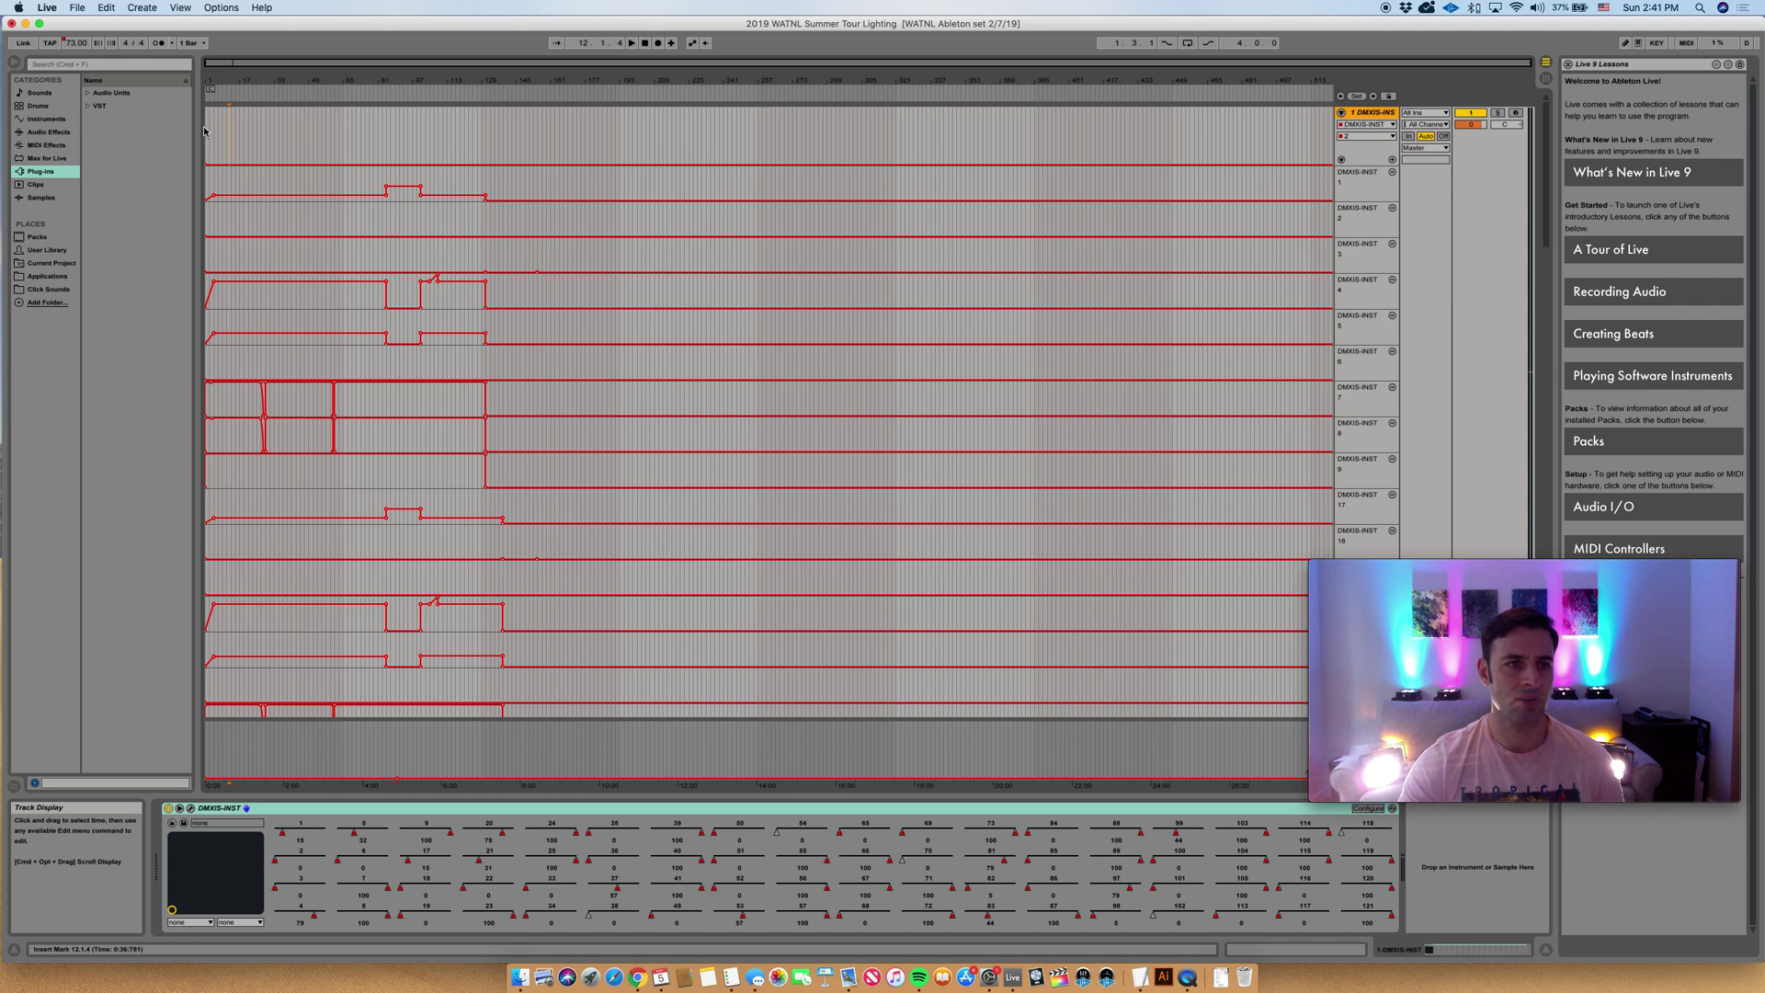
pyautogui.moveTo(210, 129); pyautogui.dragTo(508, 152)
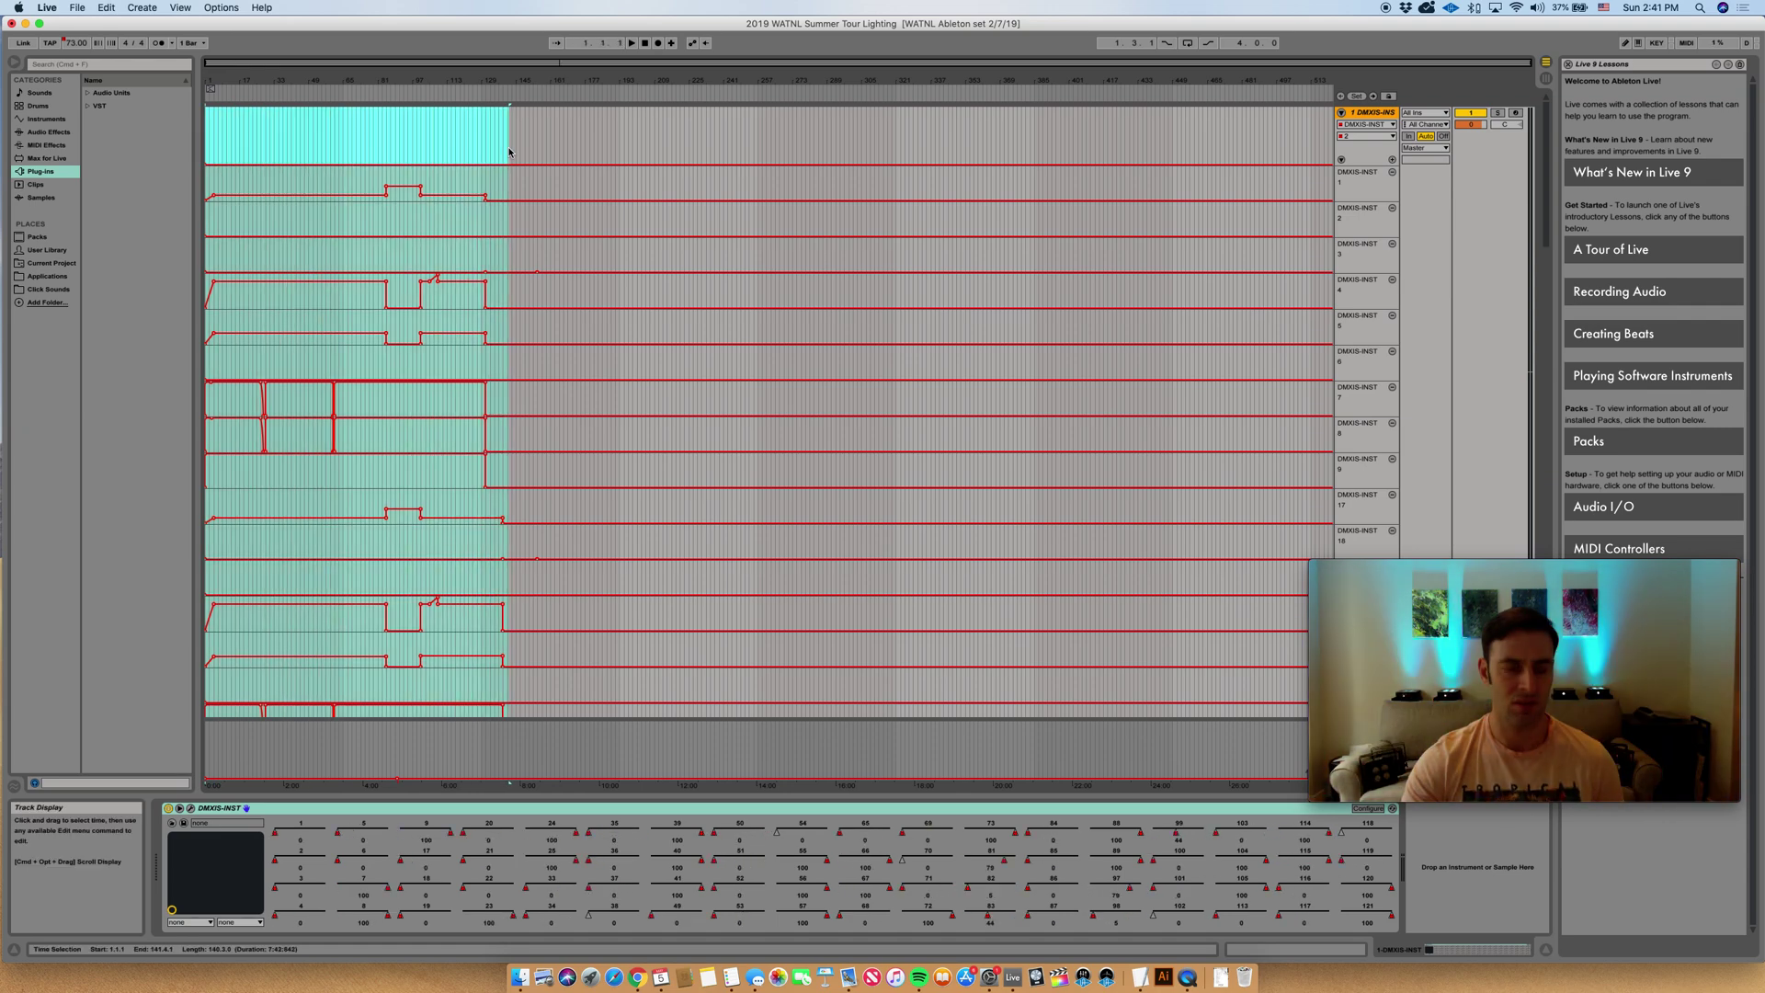
pyautogui.press('super+i')
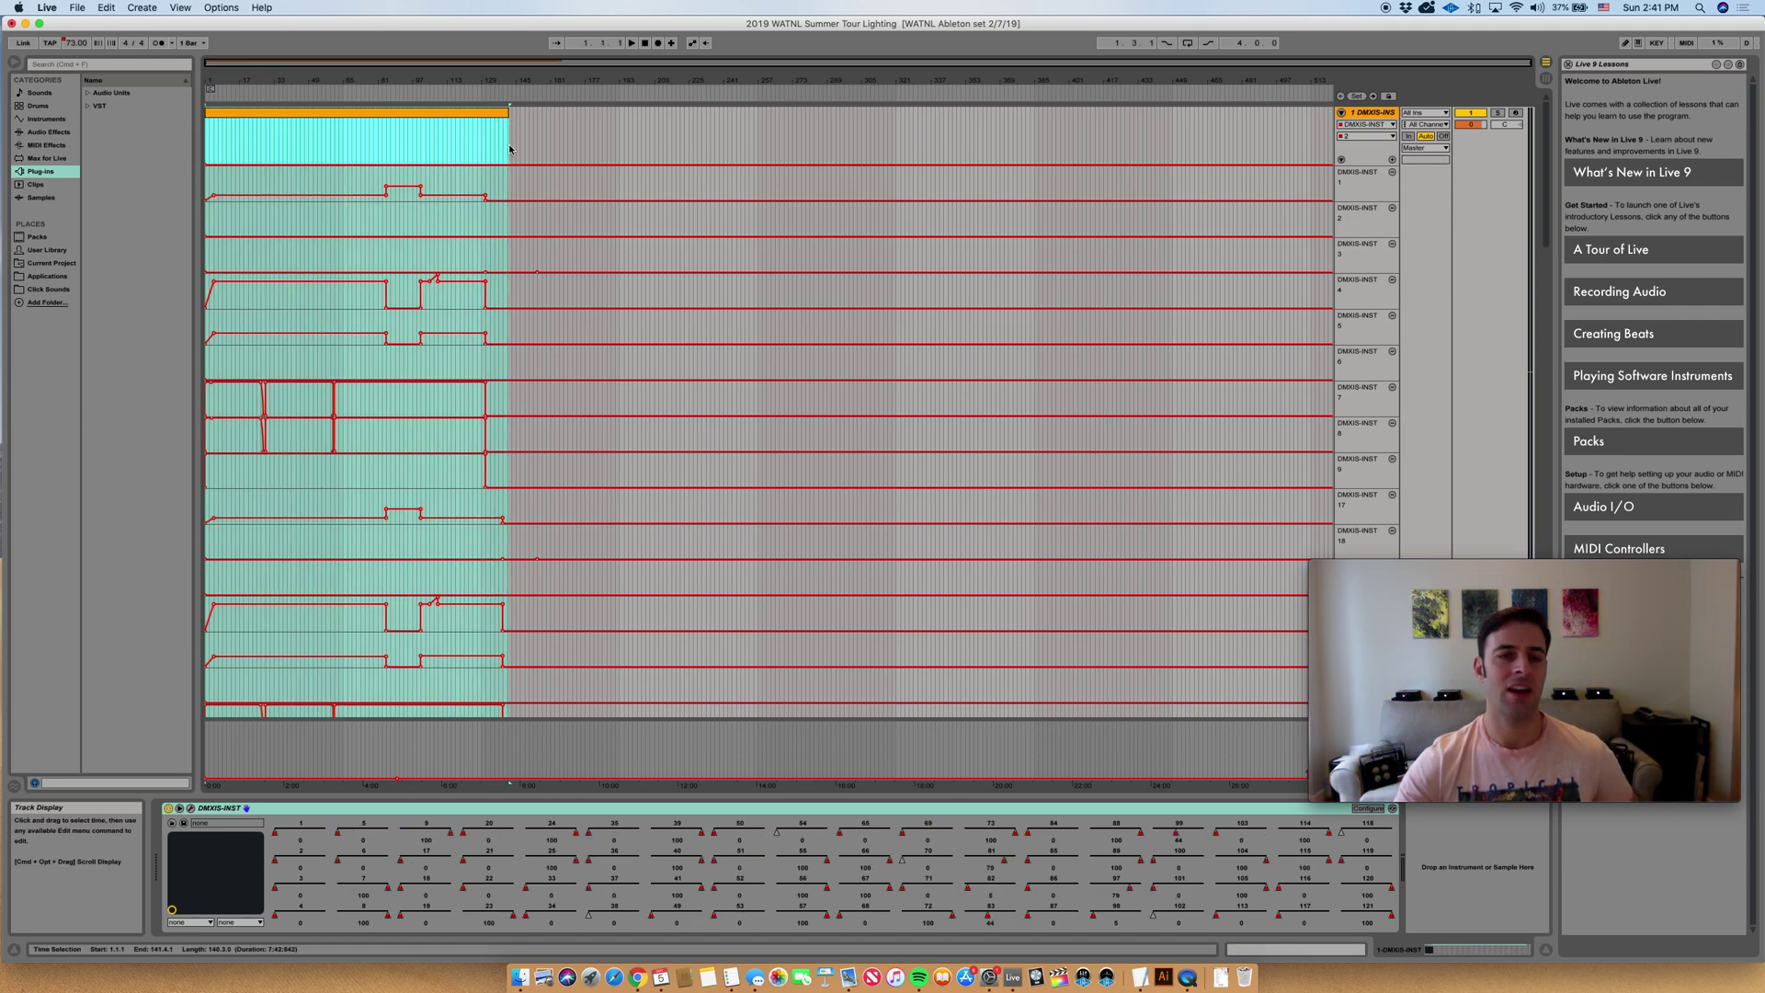
# - Copy the consolidated lighting clip and switch to Session View
pyautogui.rightClick(449, 121)
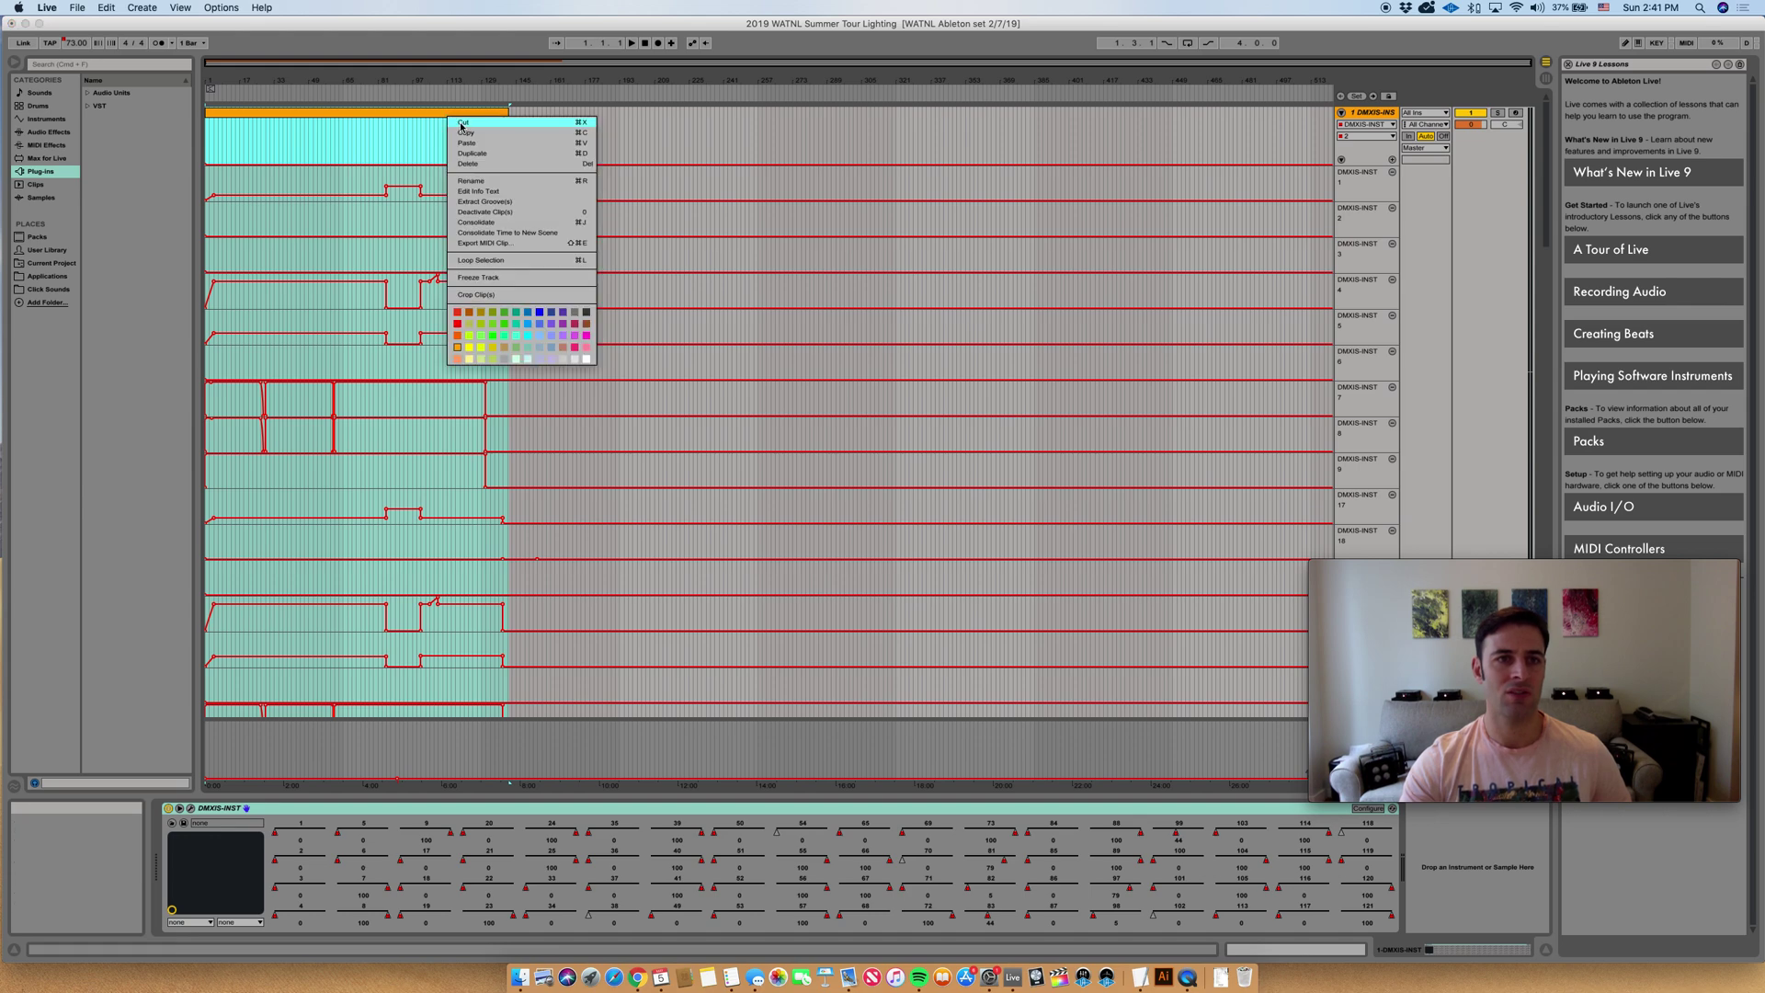
pyautogui.click(466, 133)
pyautogui.press('Tab')
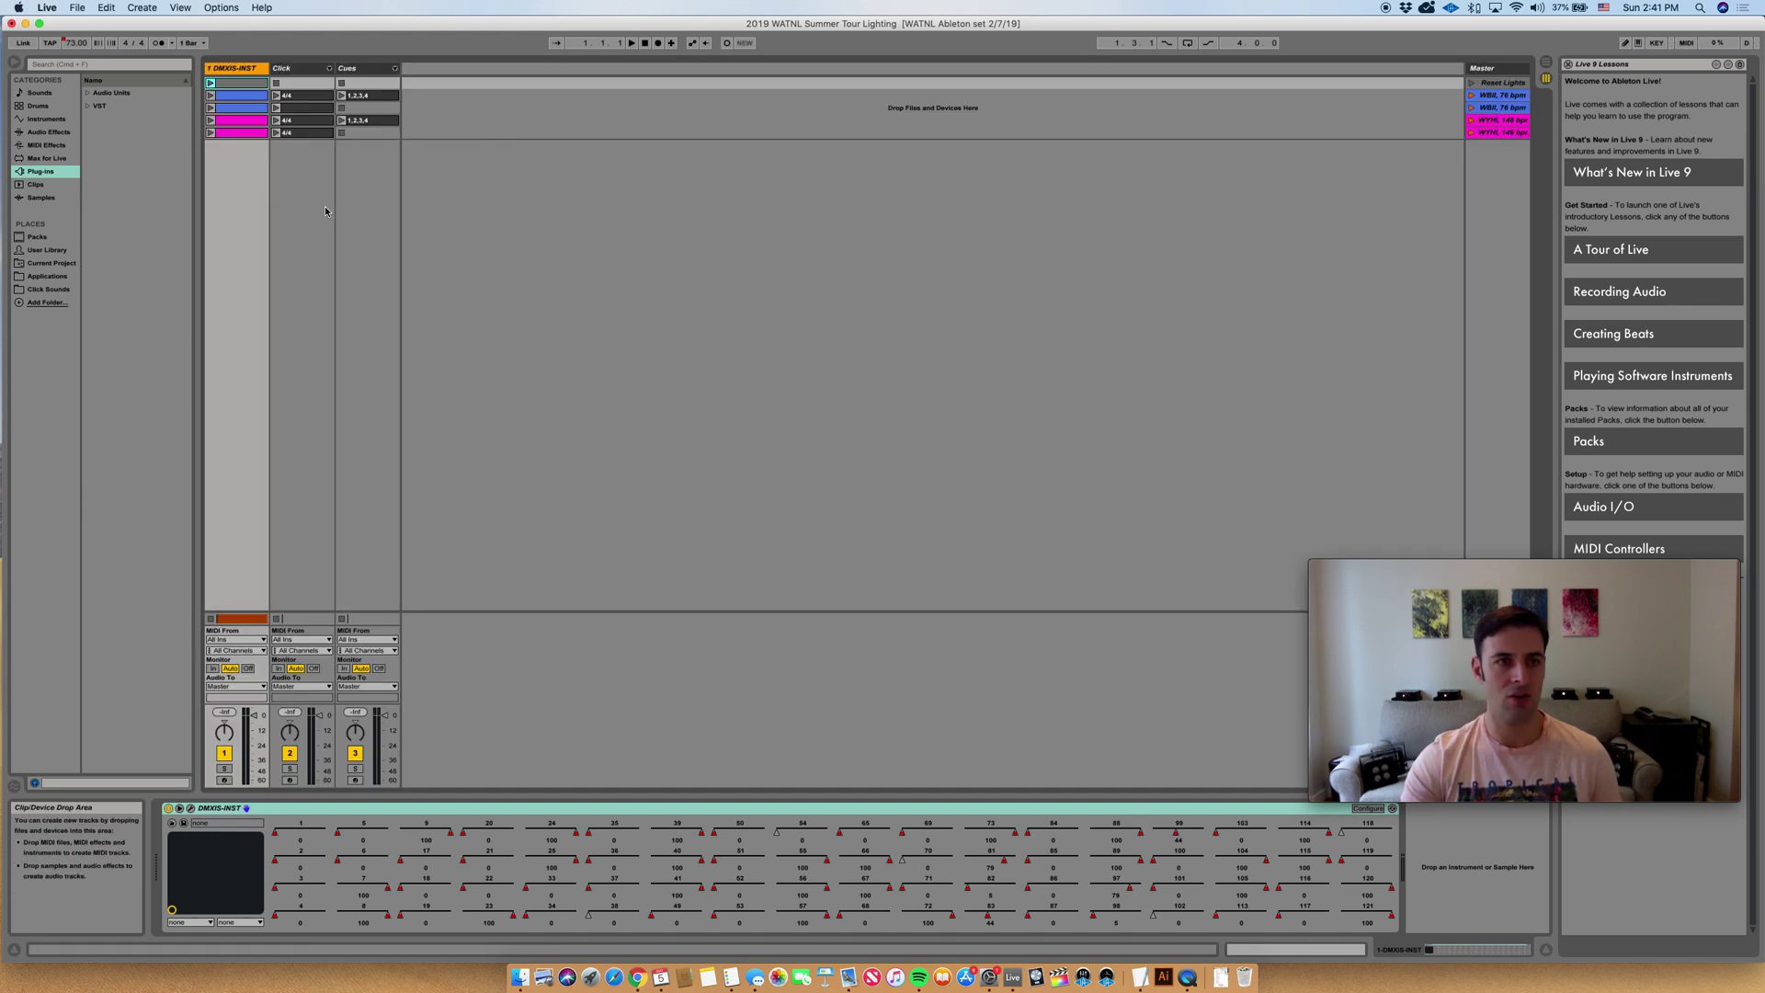
# - Insert a new scene, paste the lighting clip into its DMXIS-INST slot, and launch the scene
pyautogui.rightClick(233, 155)
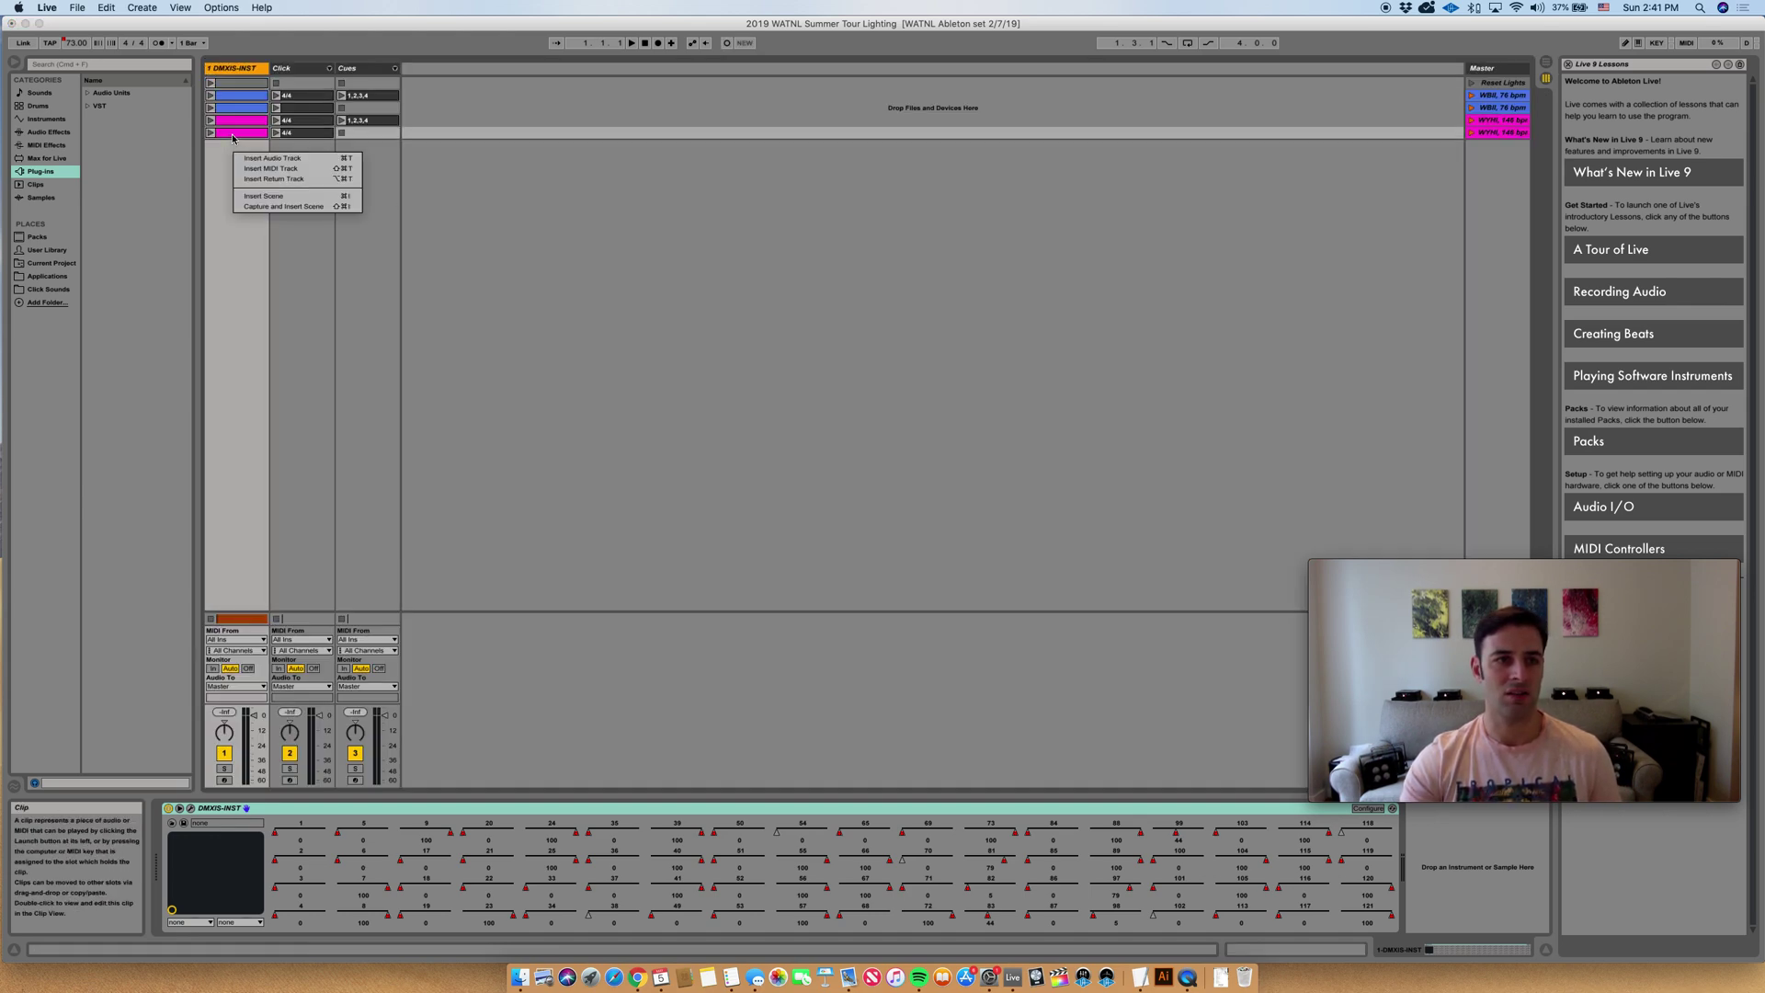
pyautogui.click(257, 197)
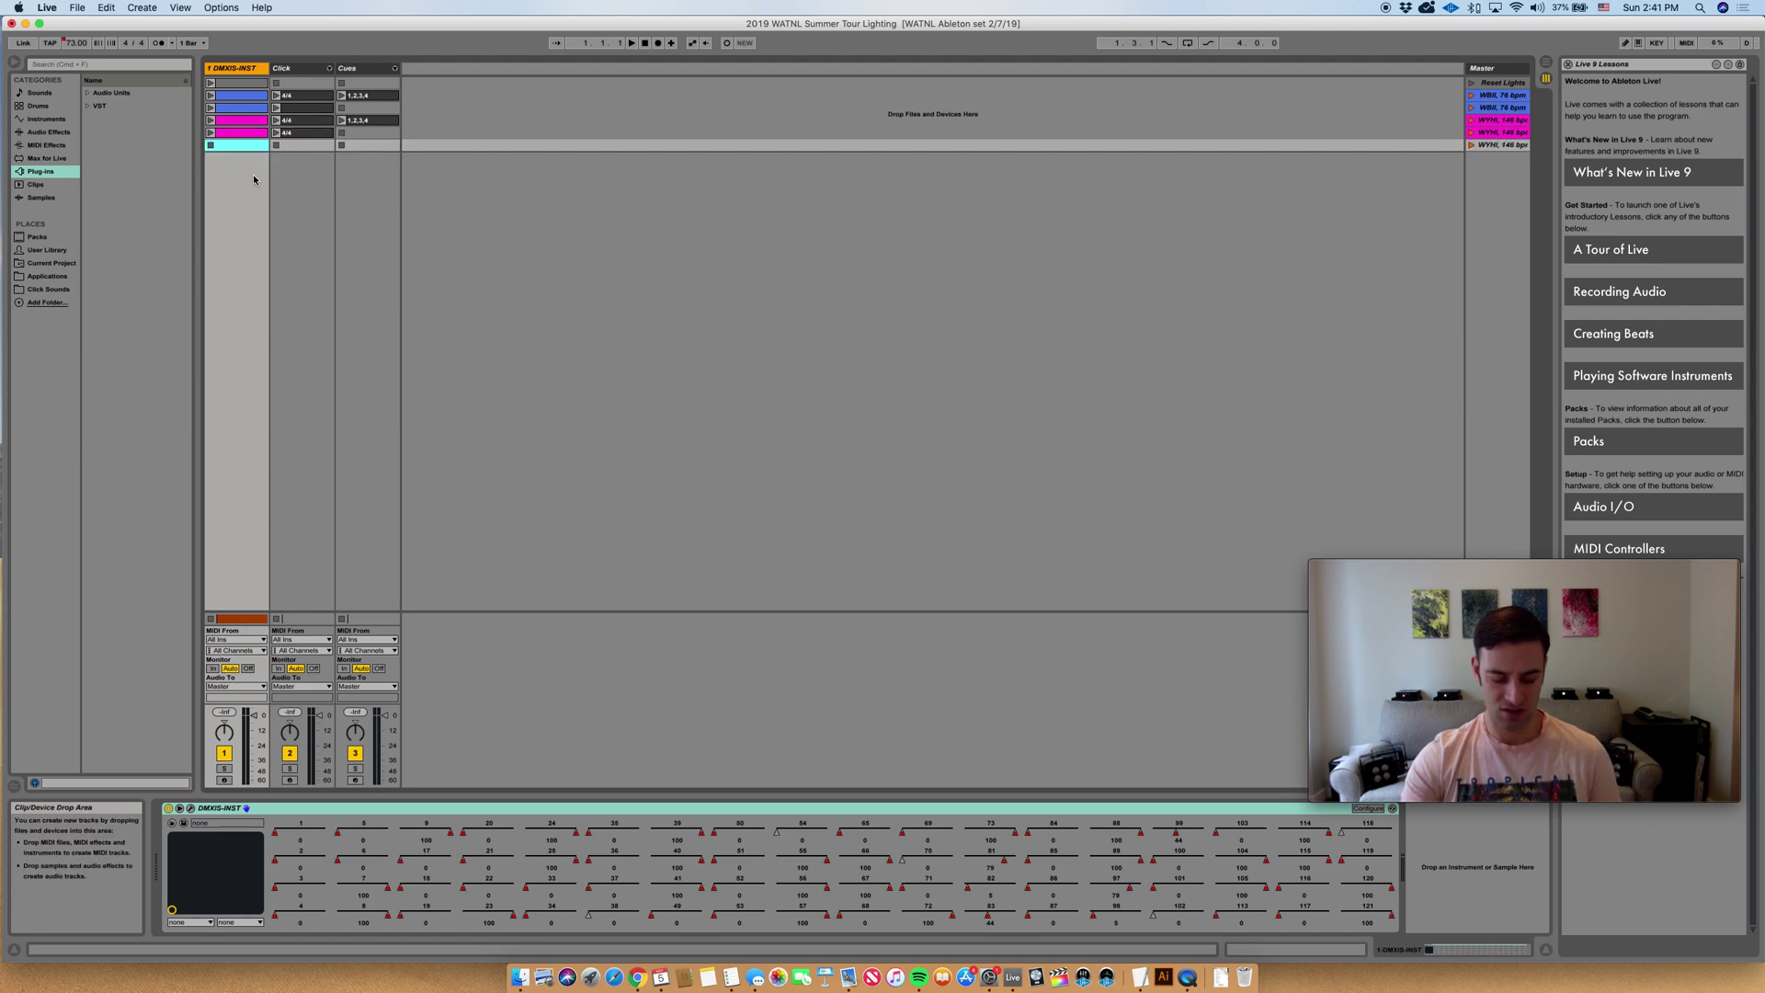
pyautogui.click(240, 100)
pyautogui.press('super+v')
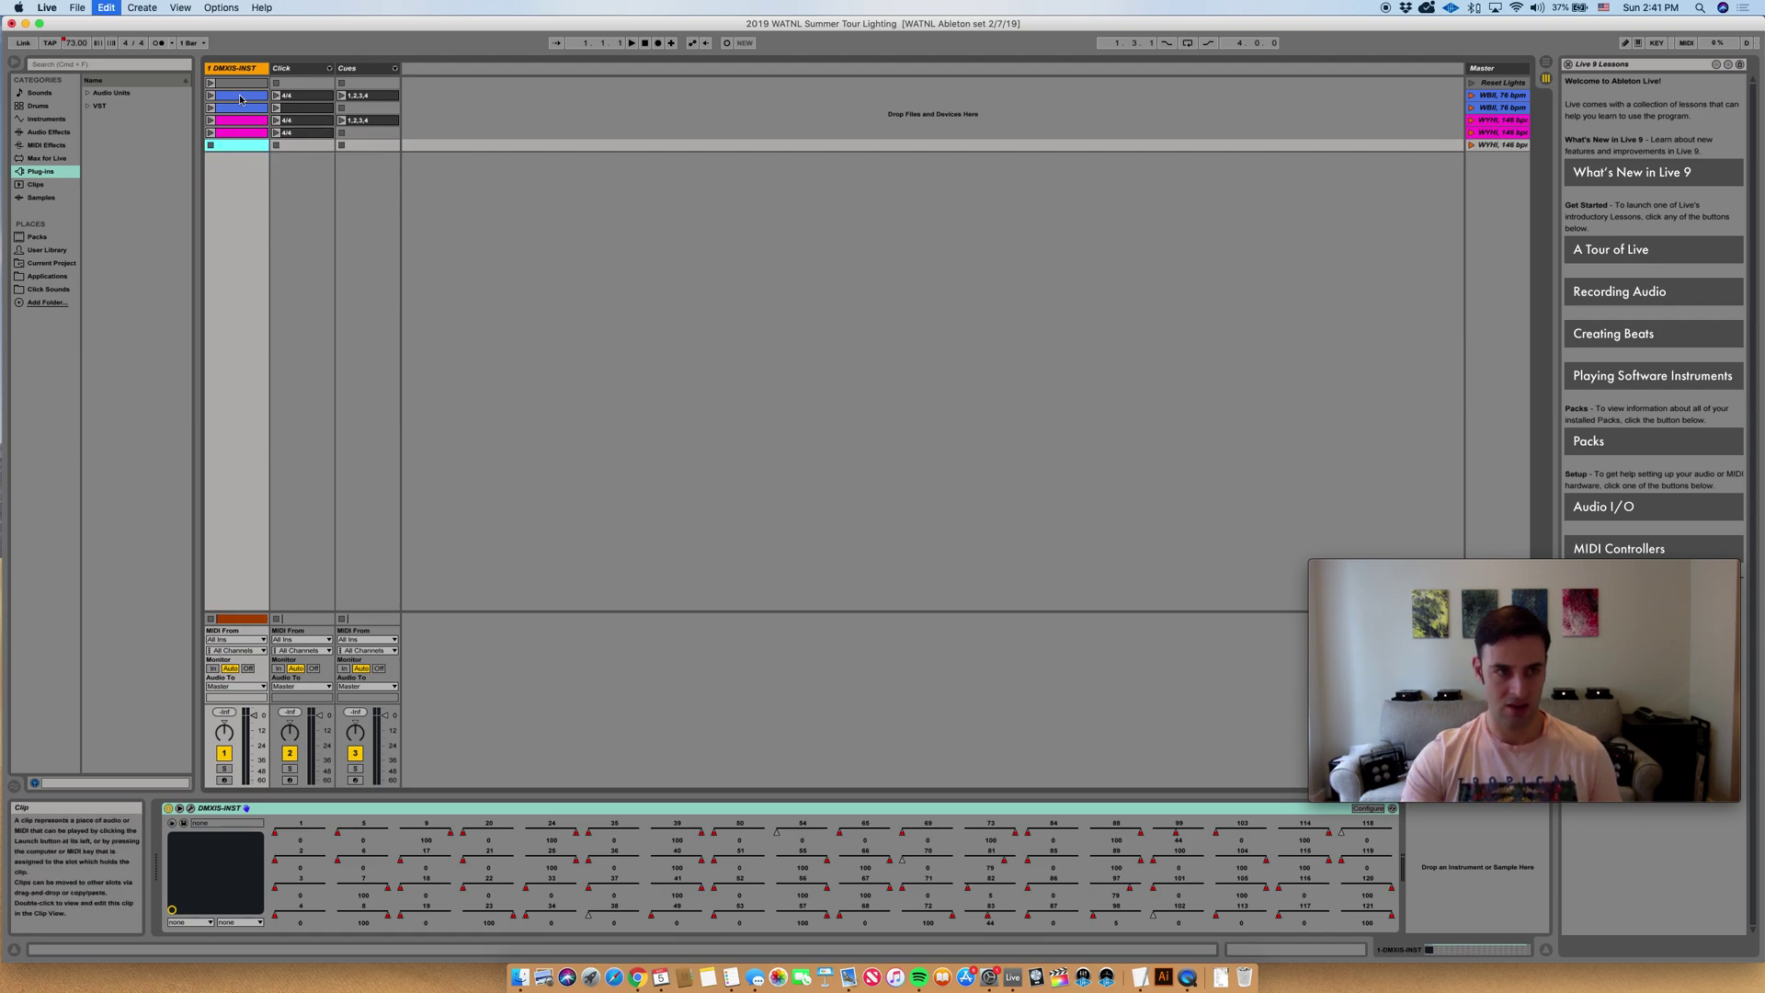
pyautogui.click(235, 147)
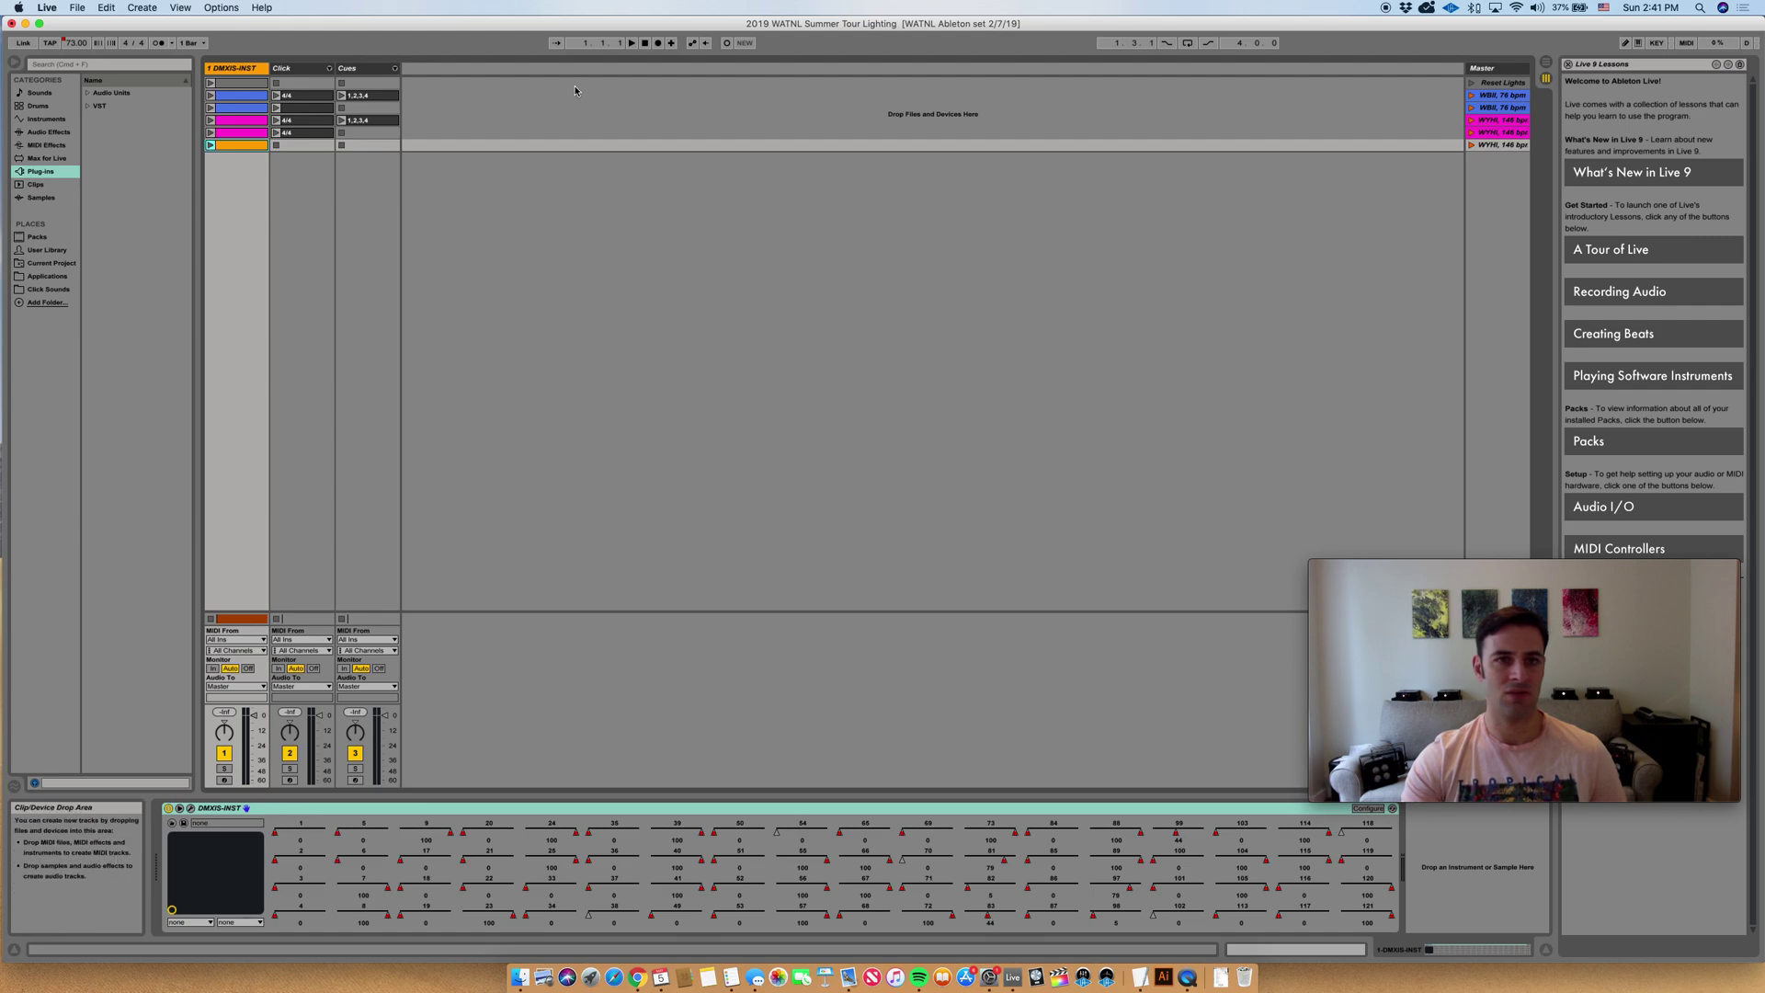
pyautogui.click(1472, 145)
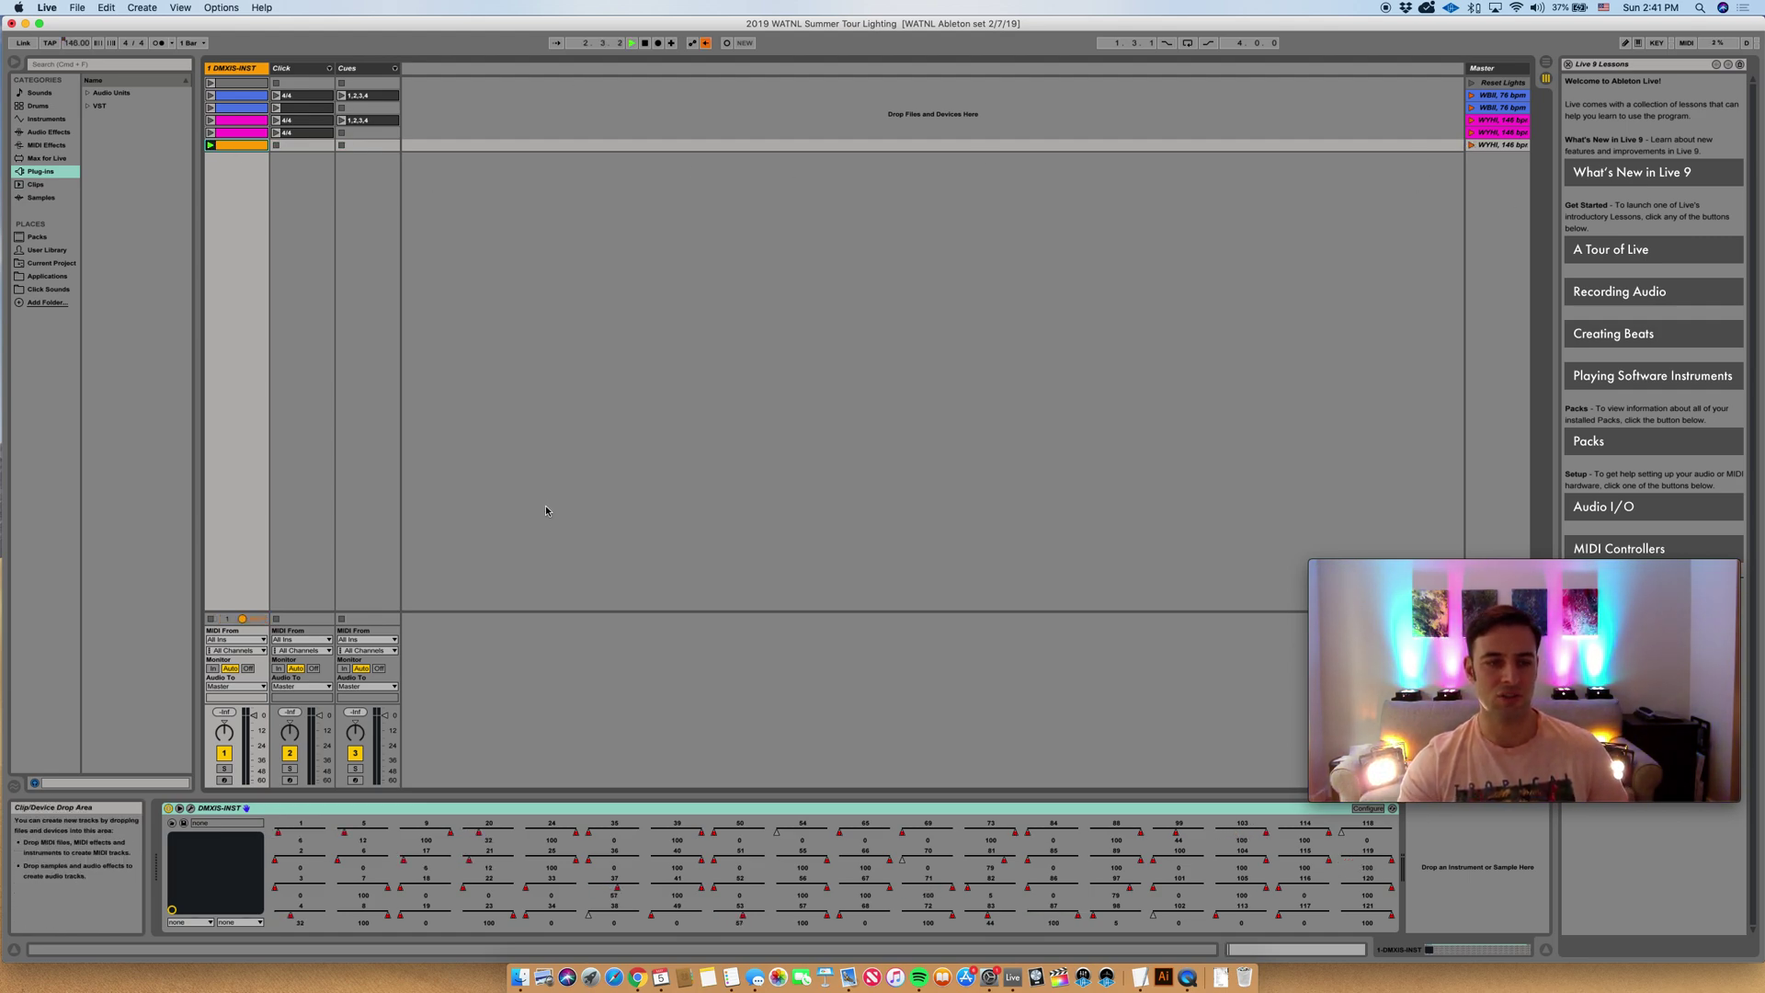
# - Open the pasted clip's details, stop playback, and return to Arrangement View
pyautogui.doubleClick(240, 147)
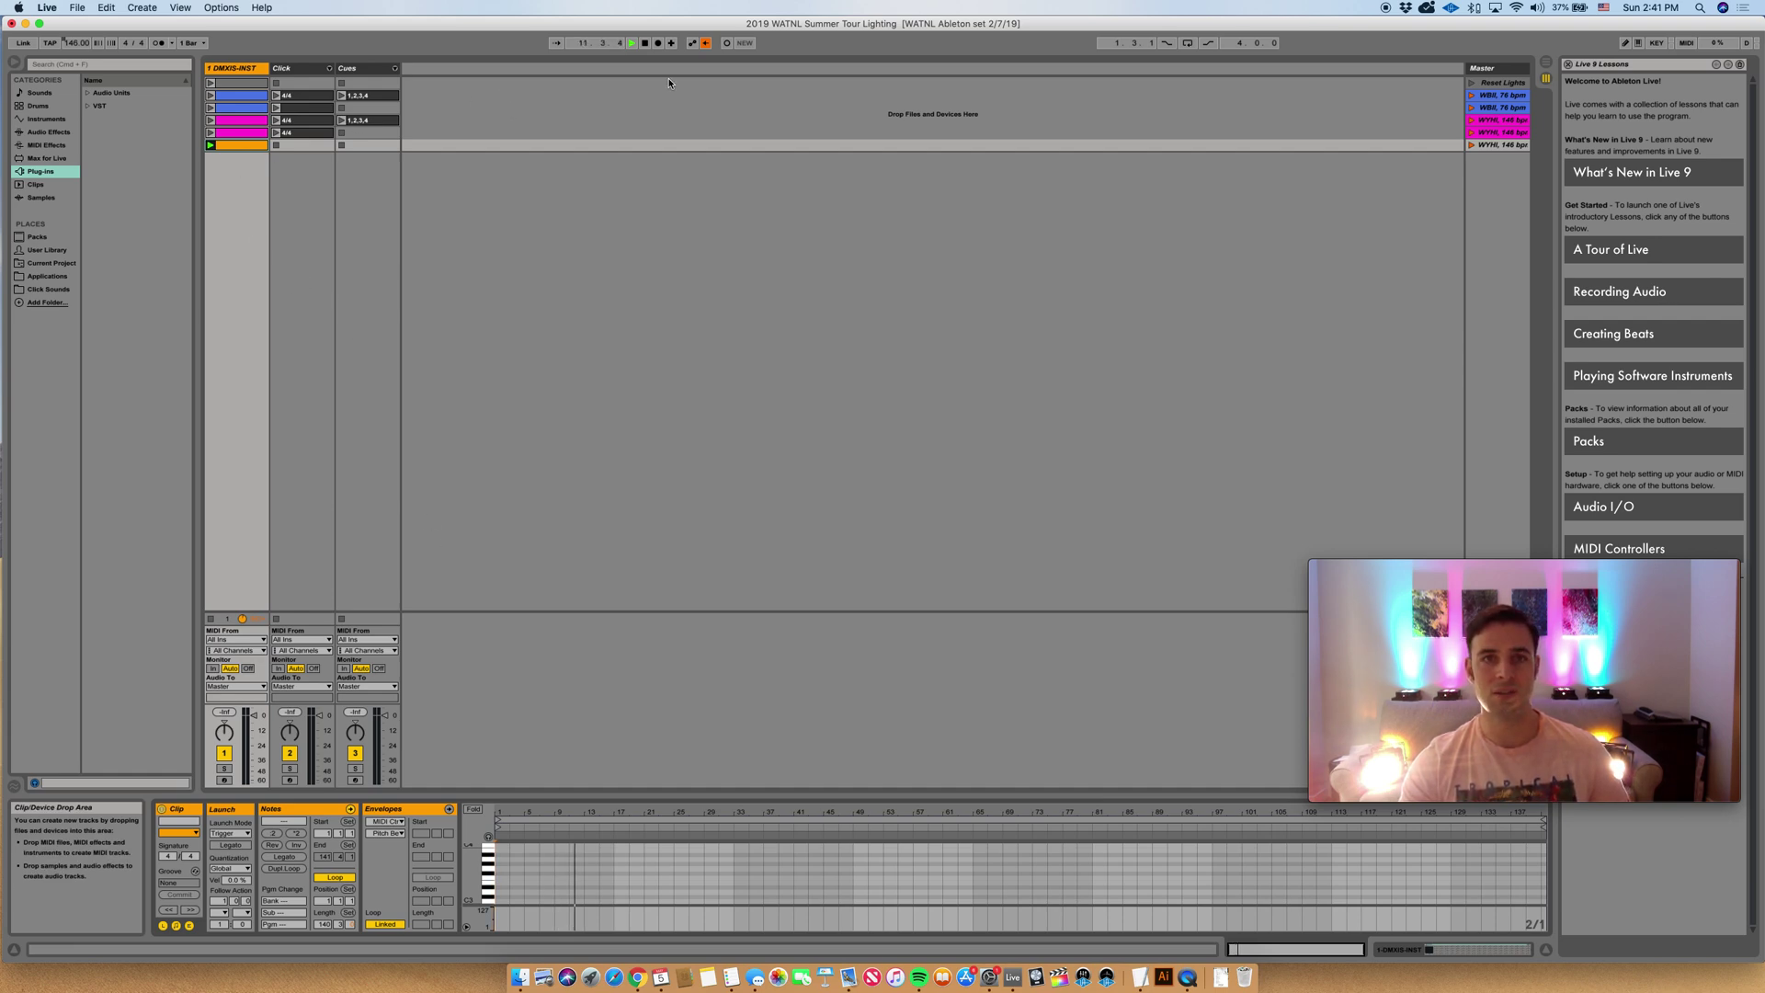
pyautogui.click(647, 45)
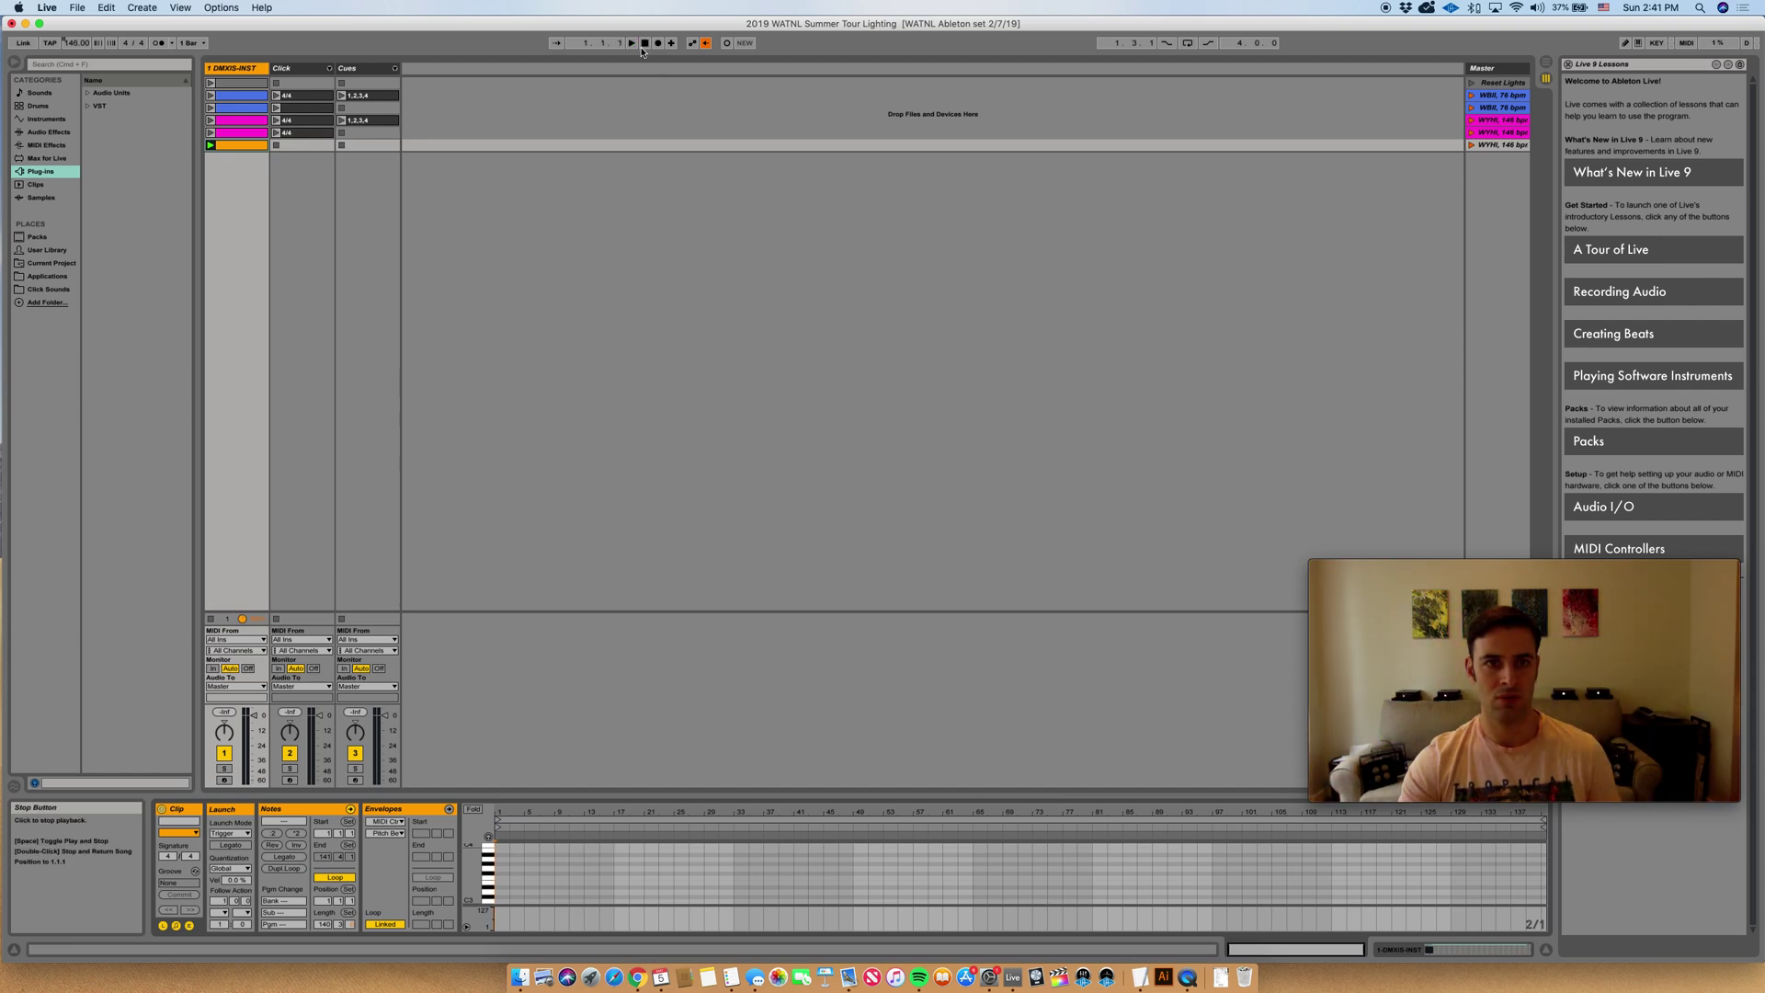
pyautogui.press('Tab')
# - Re-enable the arrangement's own automation with Back to Arrangement, then stop playback
pyautogui.click(476, 113)
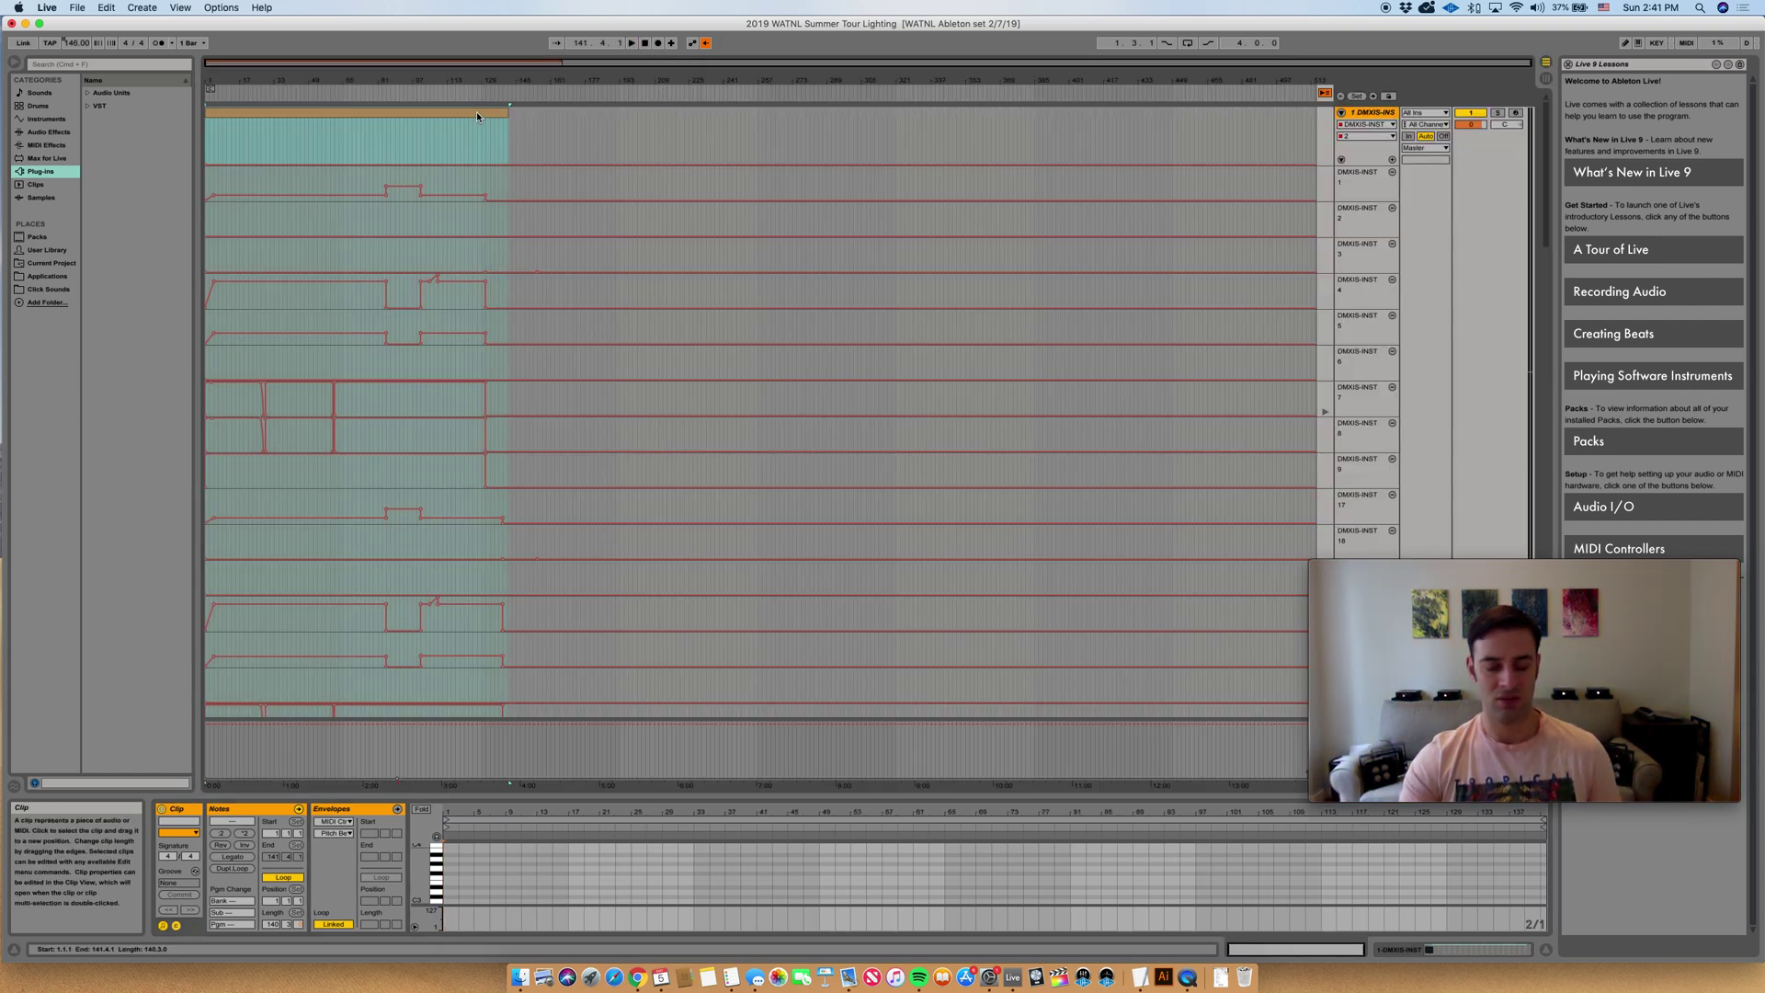
pyautogui.click(1325, 94)
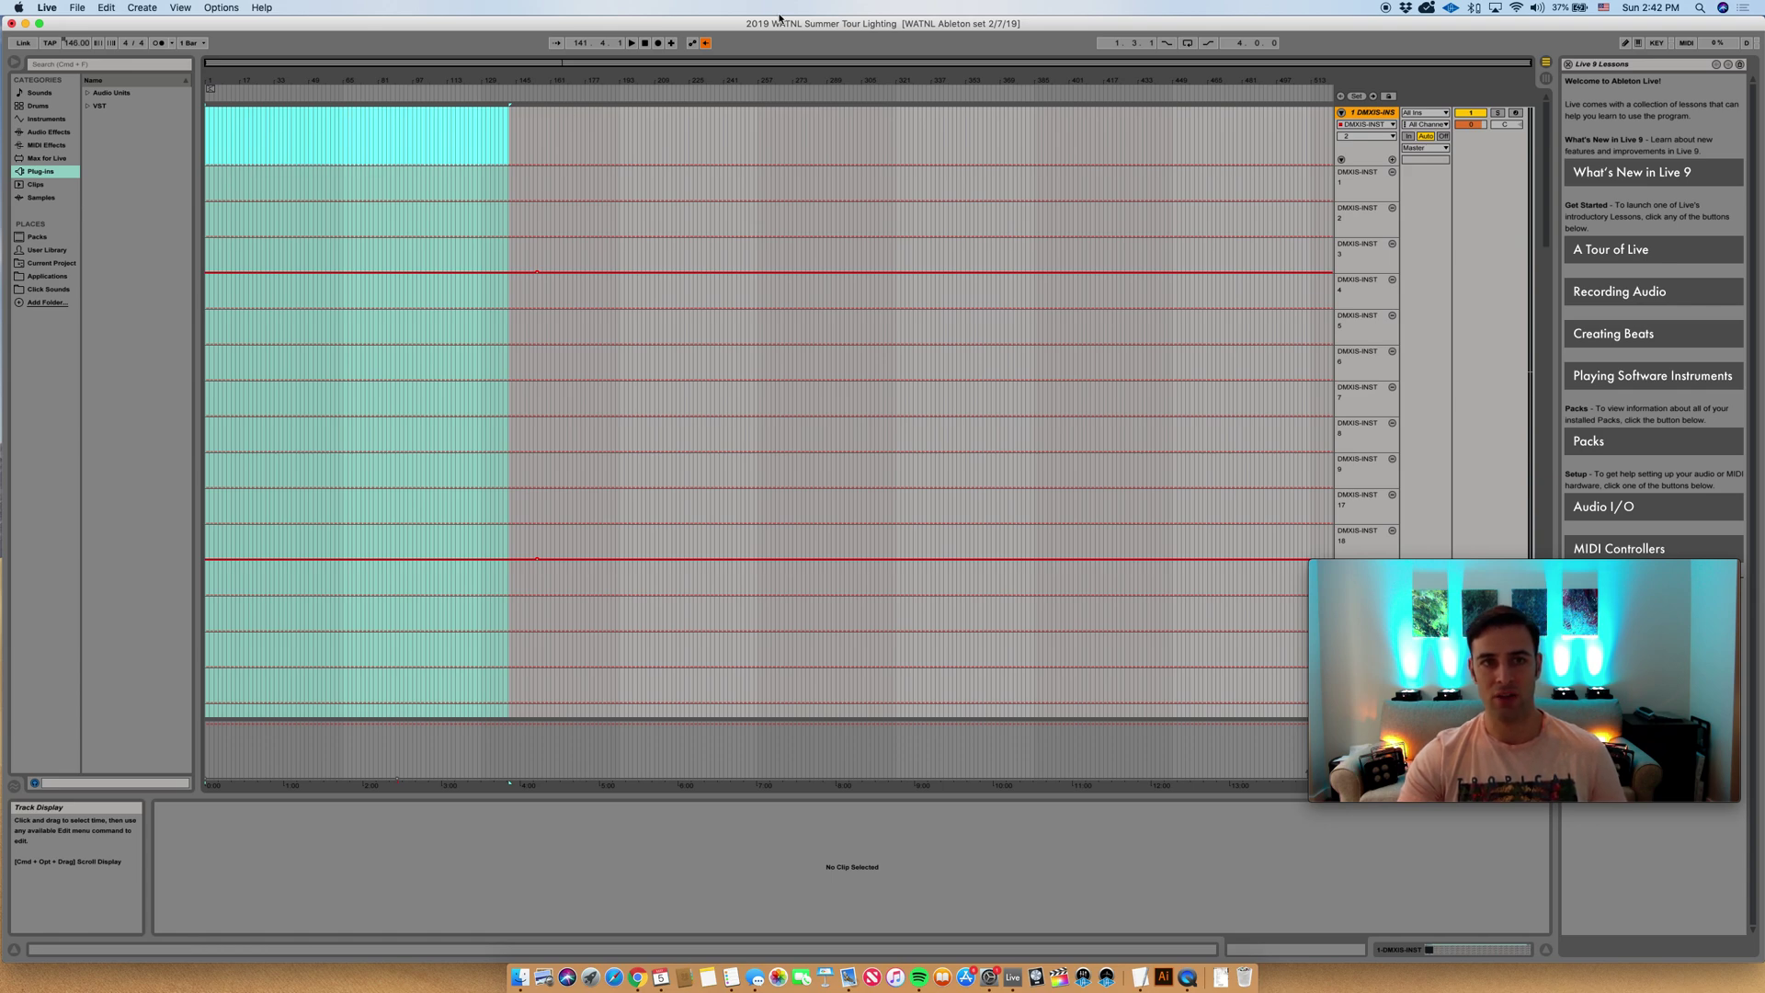
pyautogui.click(645, 43)
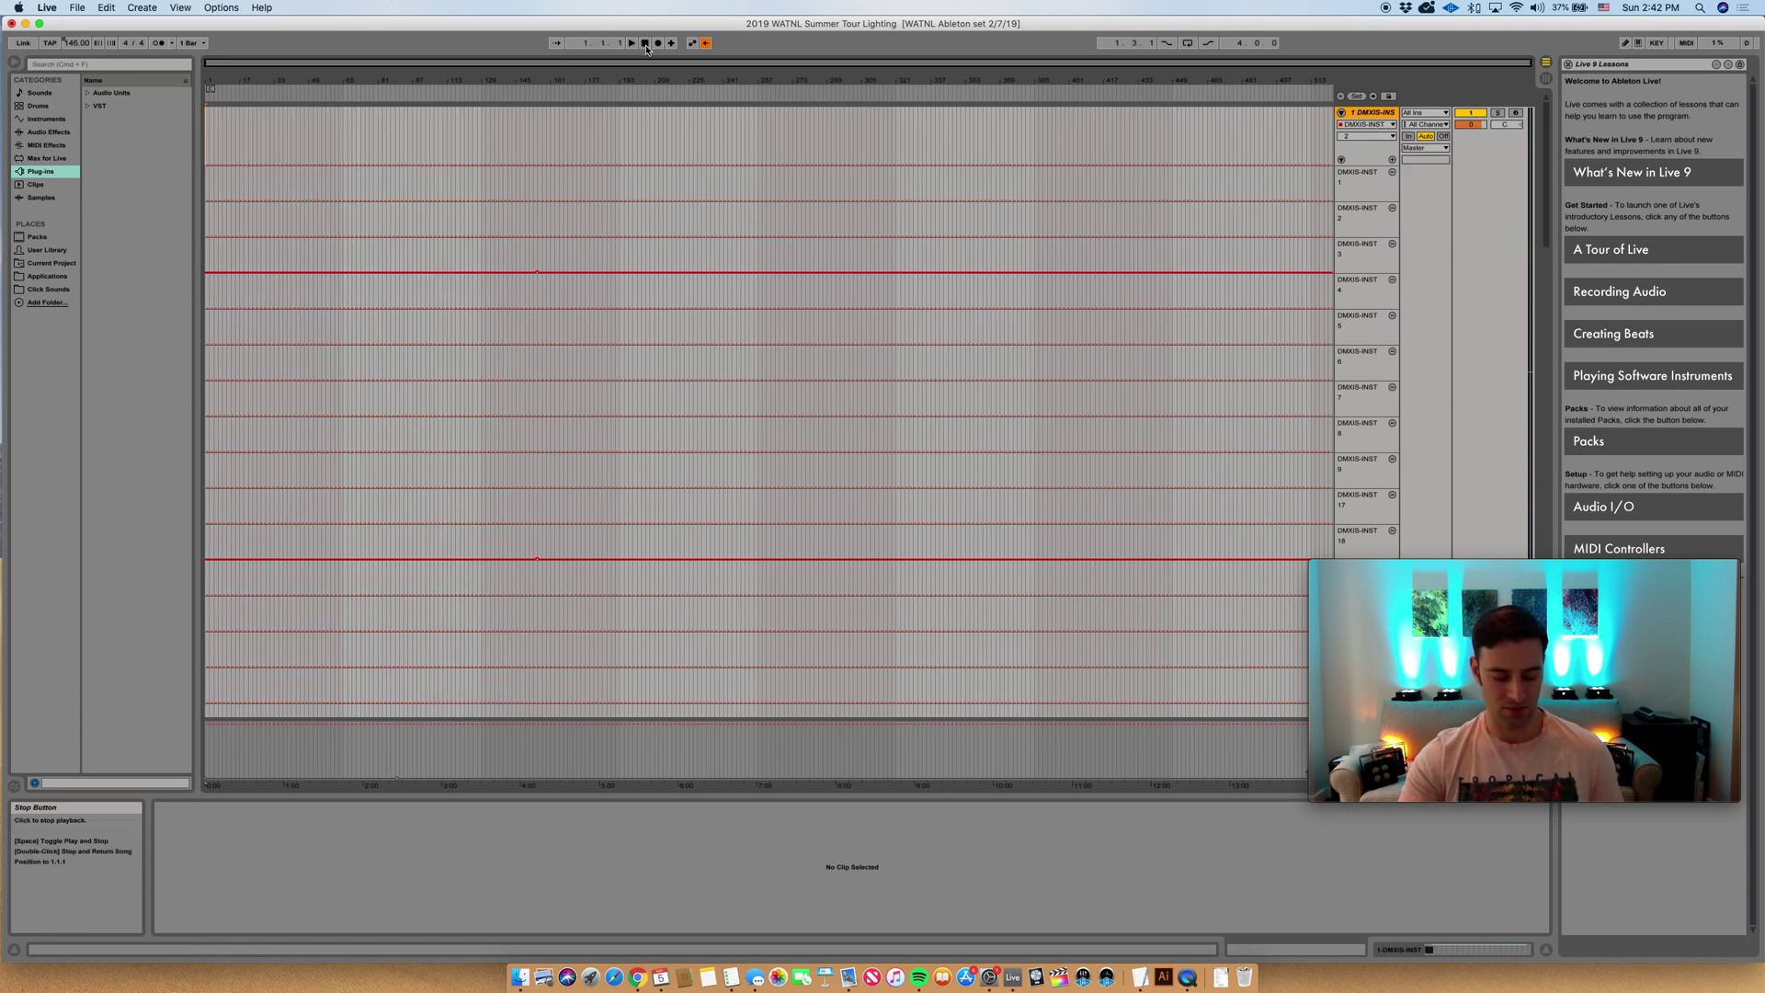
# - Add another scene in Session View holding an empty MIDI clip
pyautogui.press('Tab')
pyautogui.rightClick(254, 165)
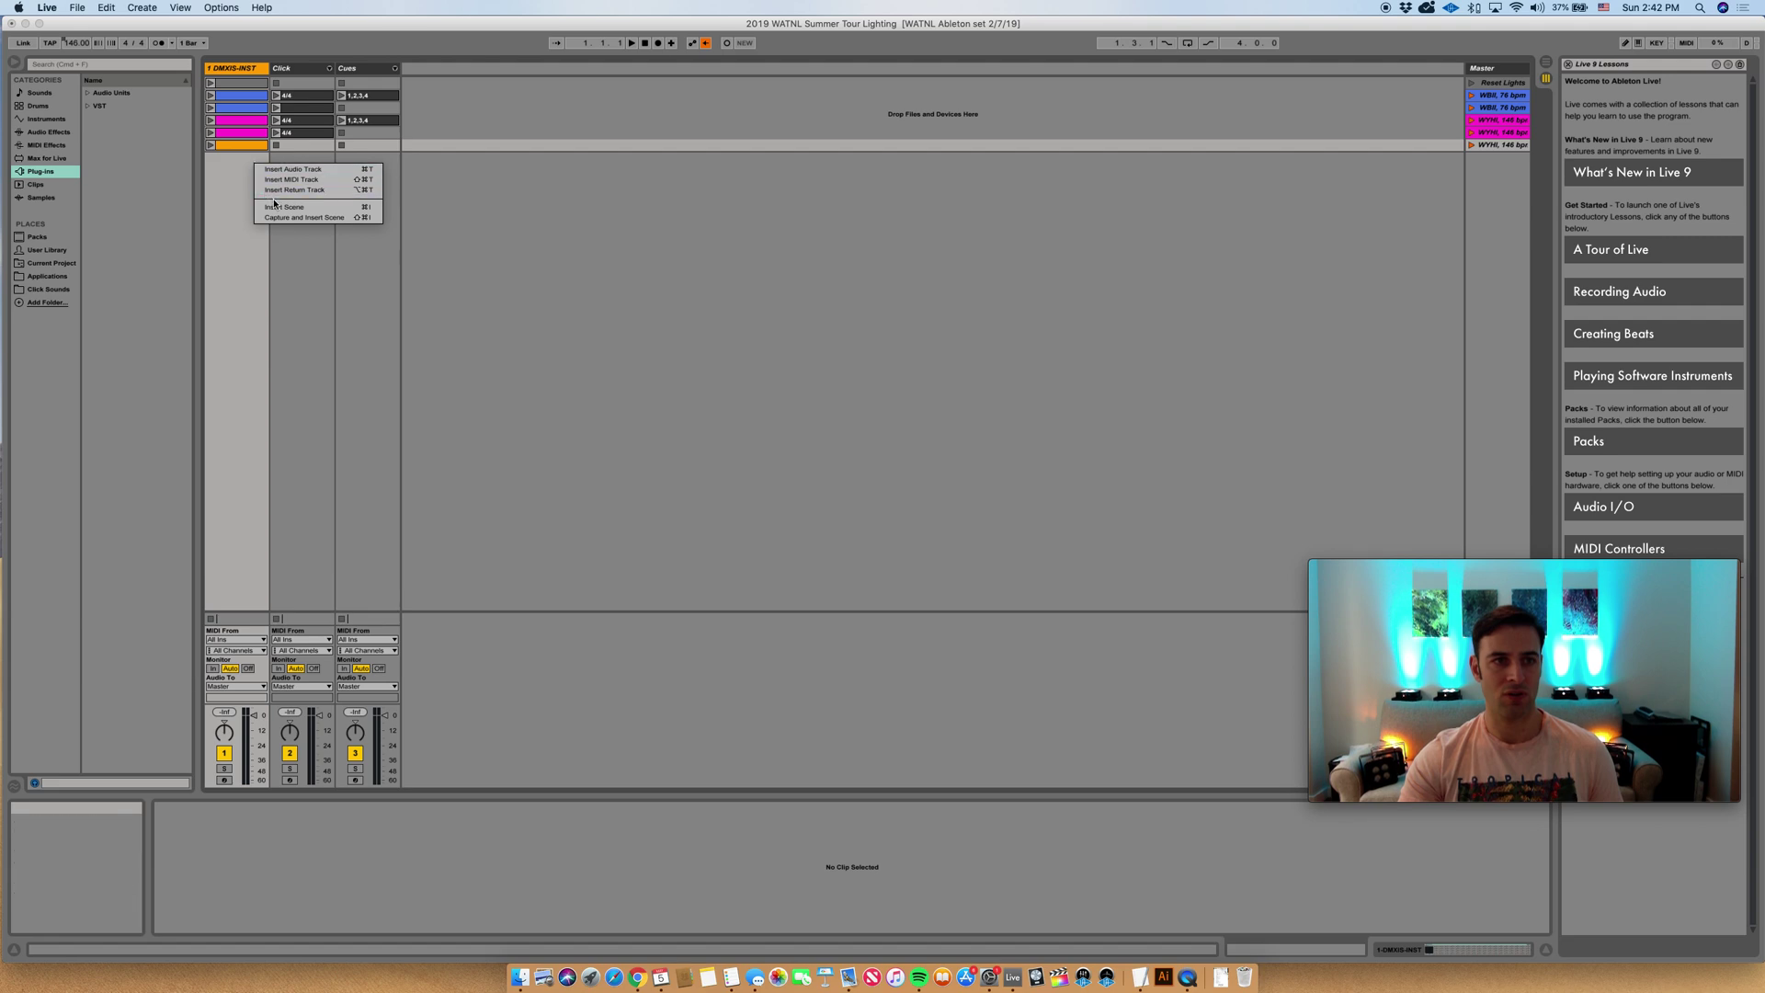
pyautogui.click(266, 207)
pyautogui.press('super+shift+m')
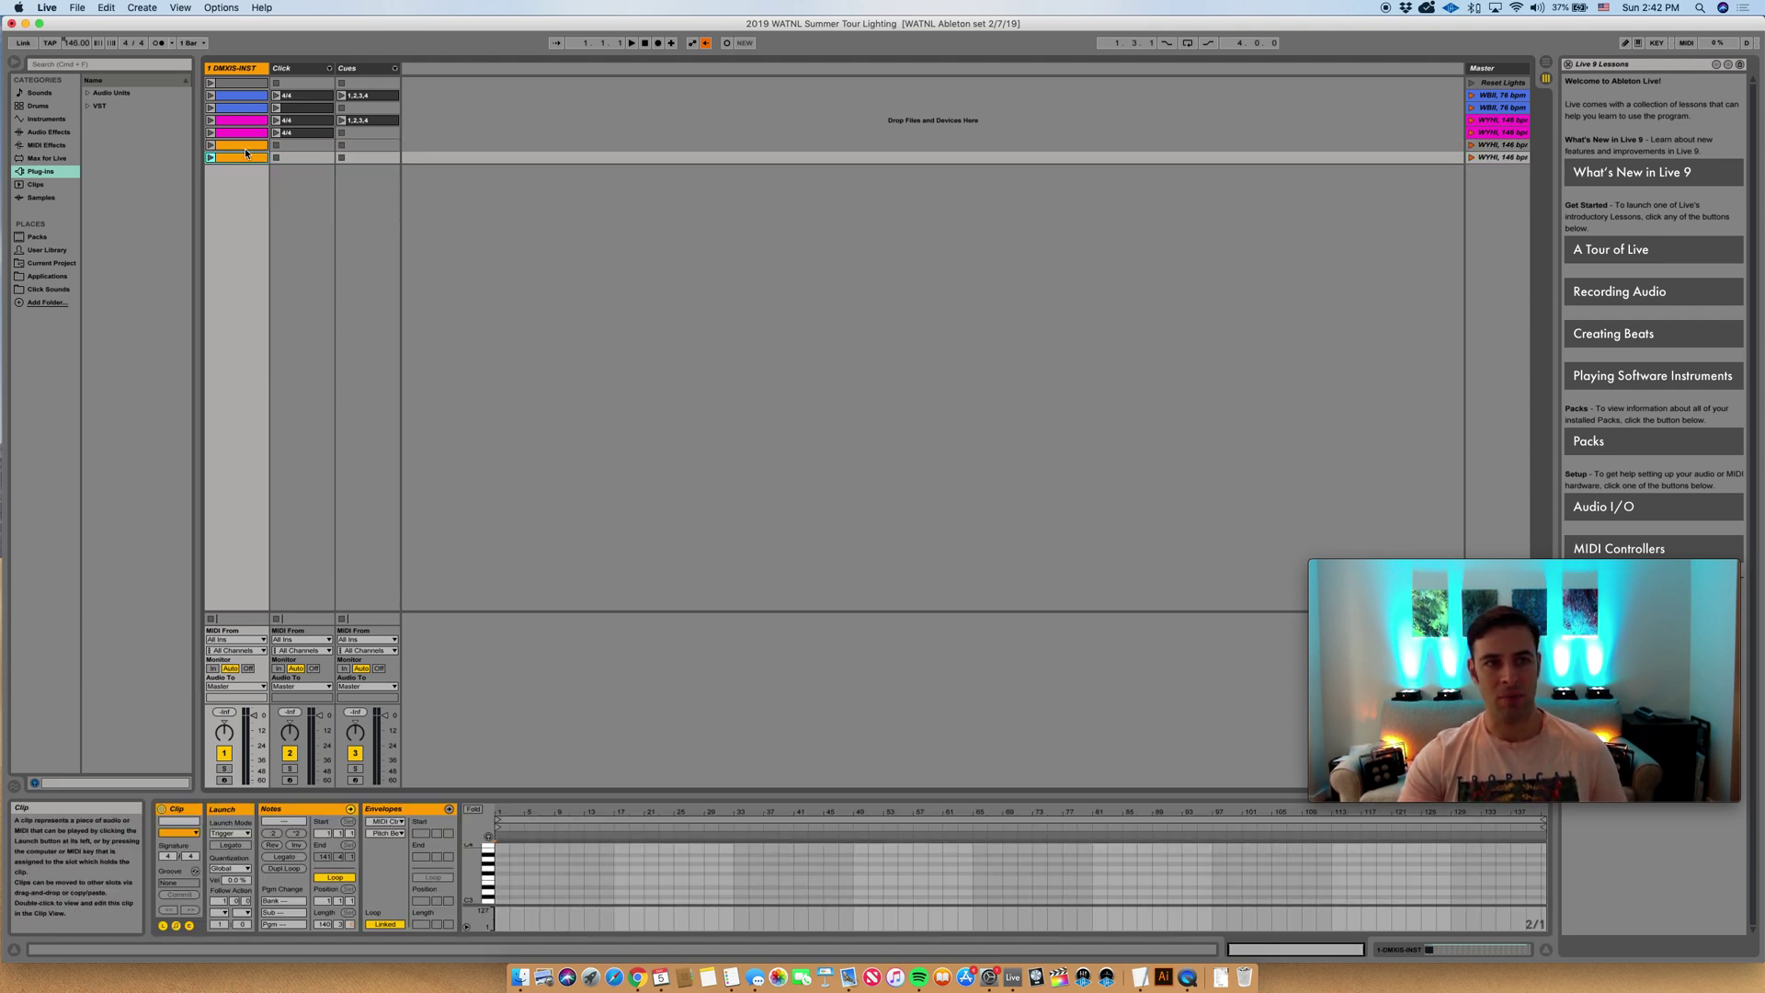
pyautogui.press('Tab')
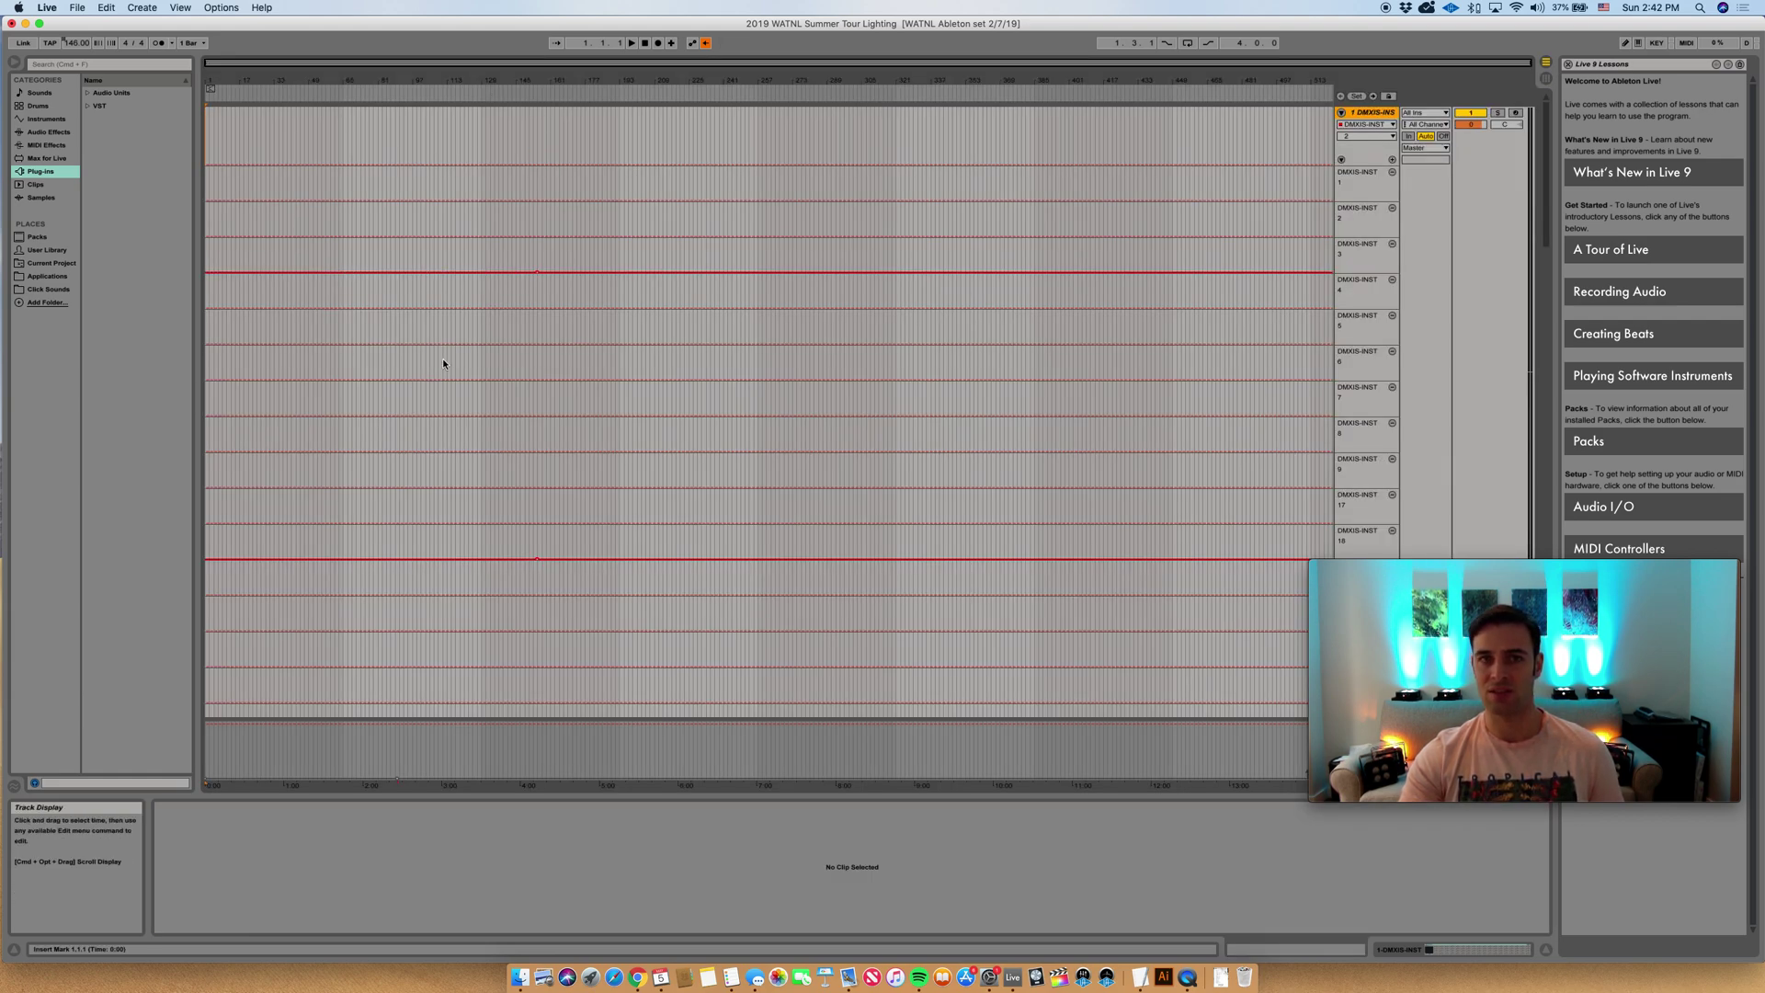
pyautogui.press('Tab')
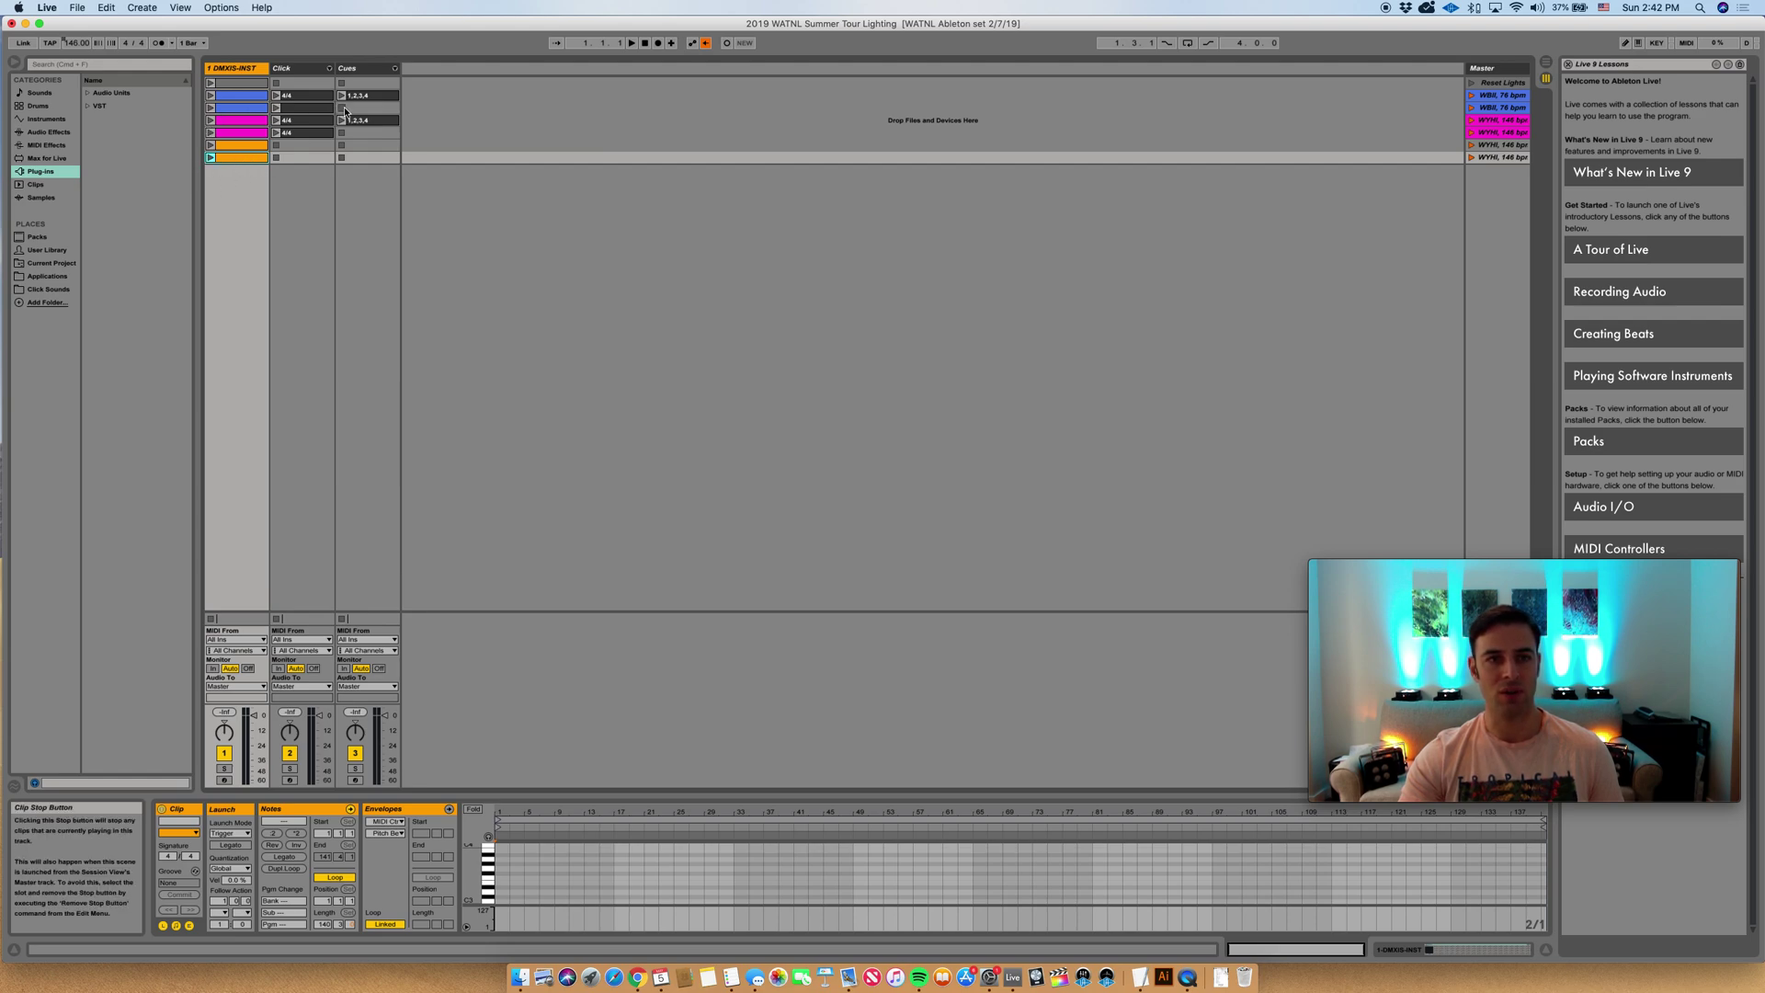
# - Launch the WBII, 76 bpm scene, then the pink WYHI scene to test their lighting
pyautogui.click(1472, 95)
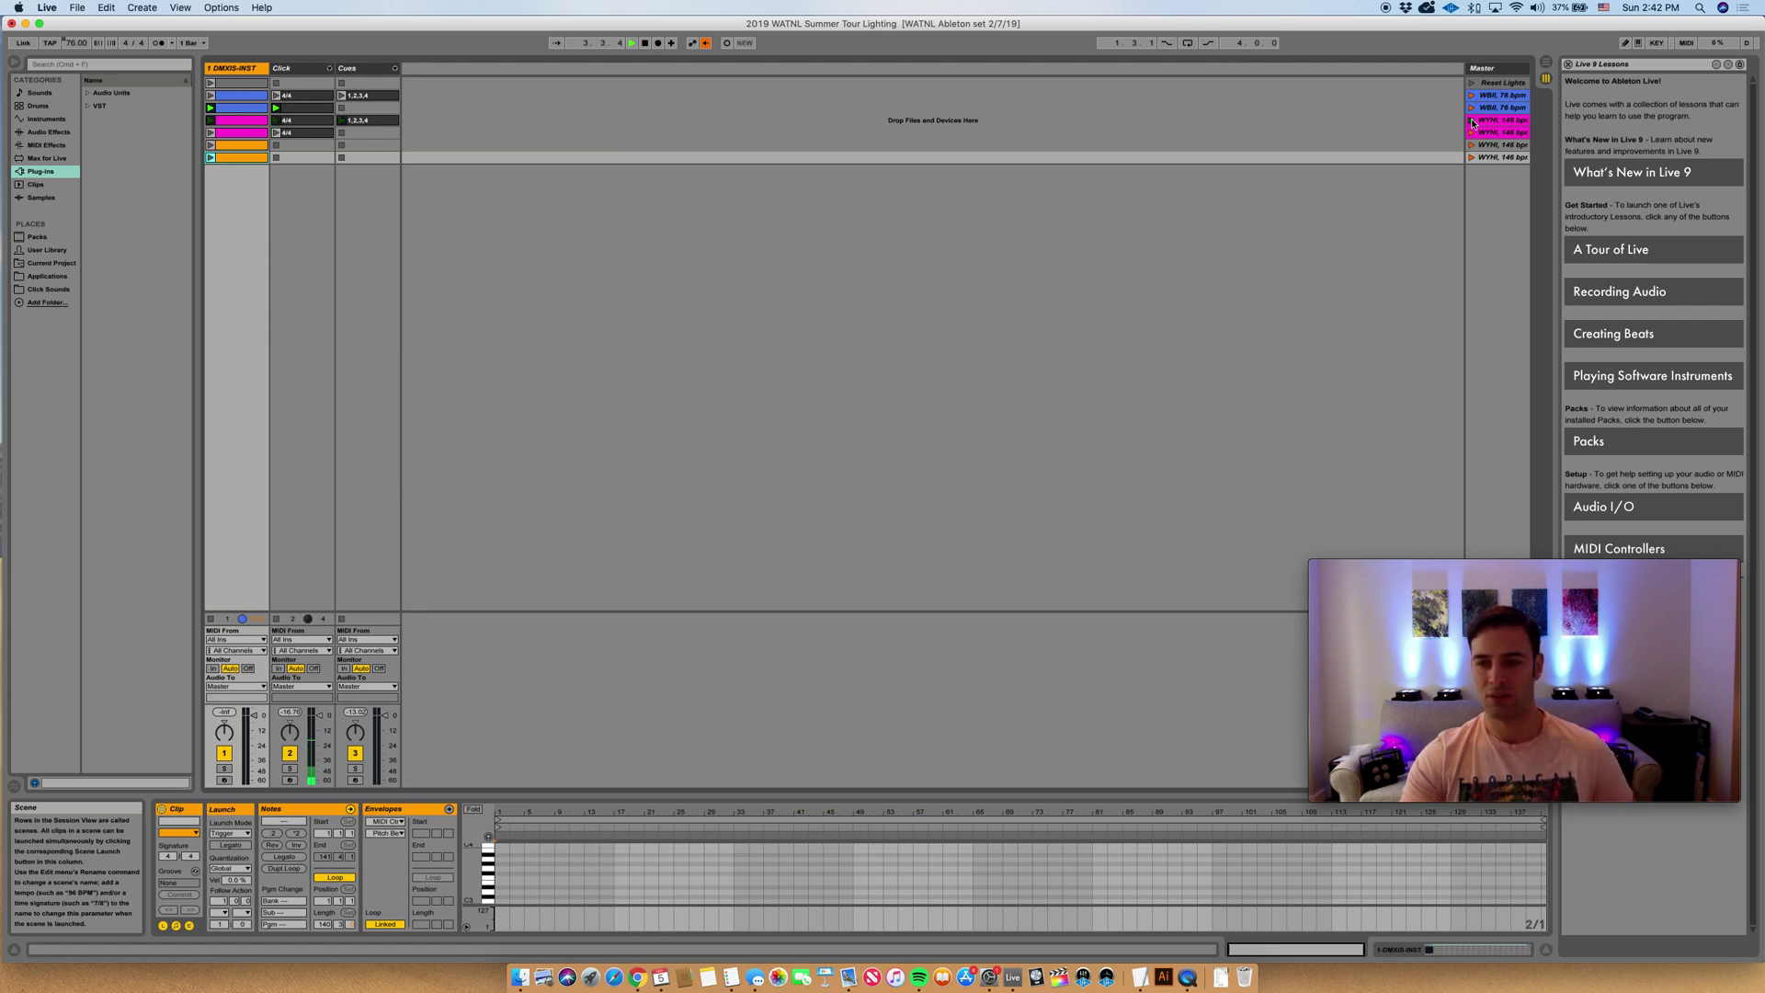
pyautogui.click(1473, 123)
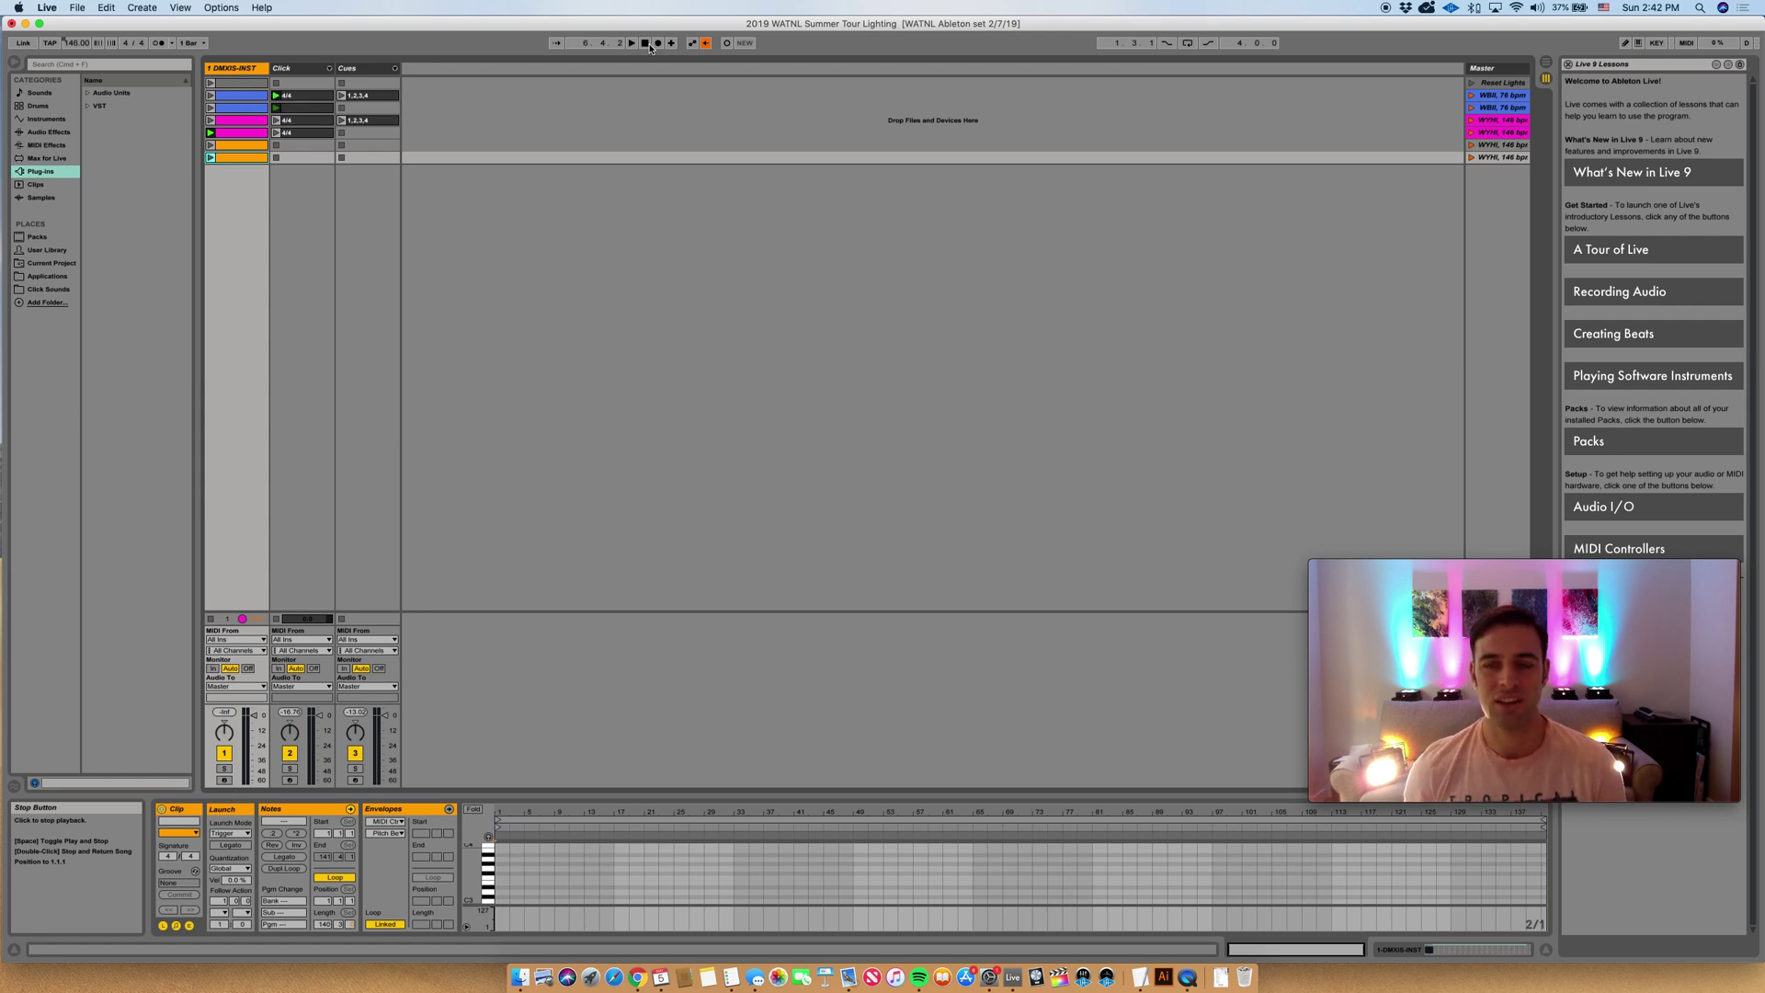
# - Stop all scene playback and return the song position to the start
pyautogui.click(646, 44)
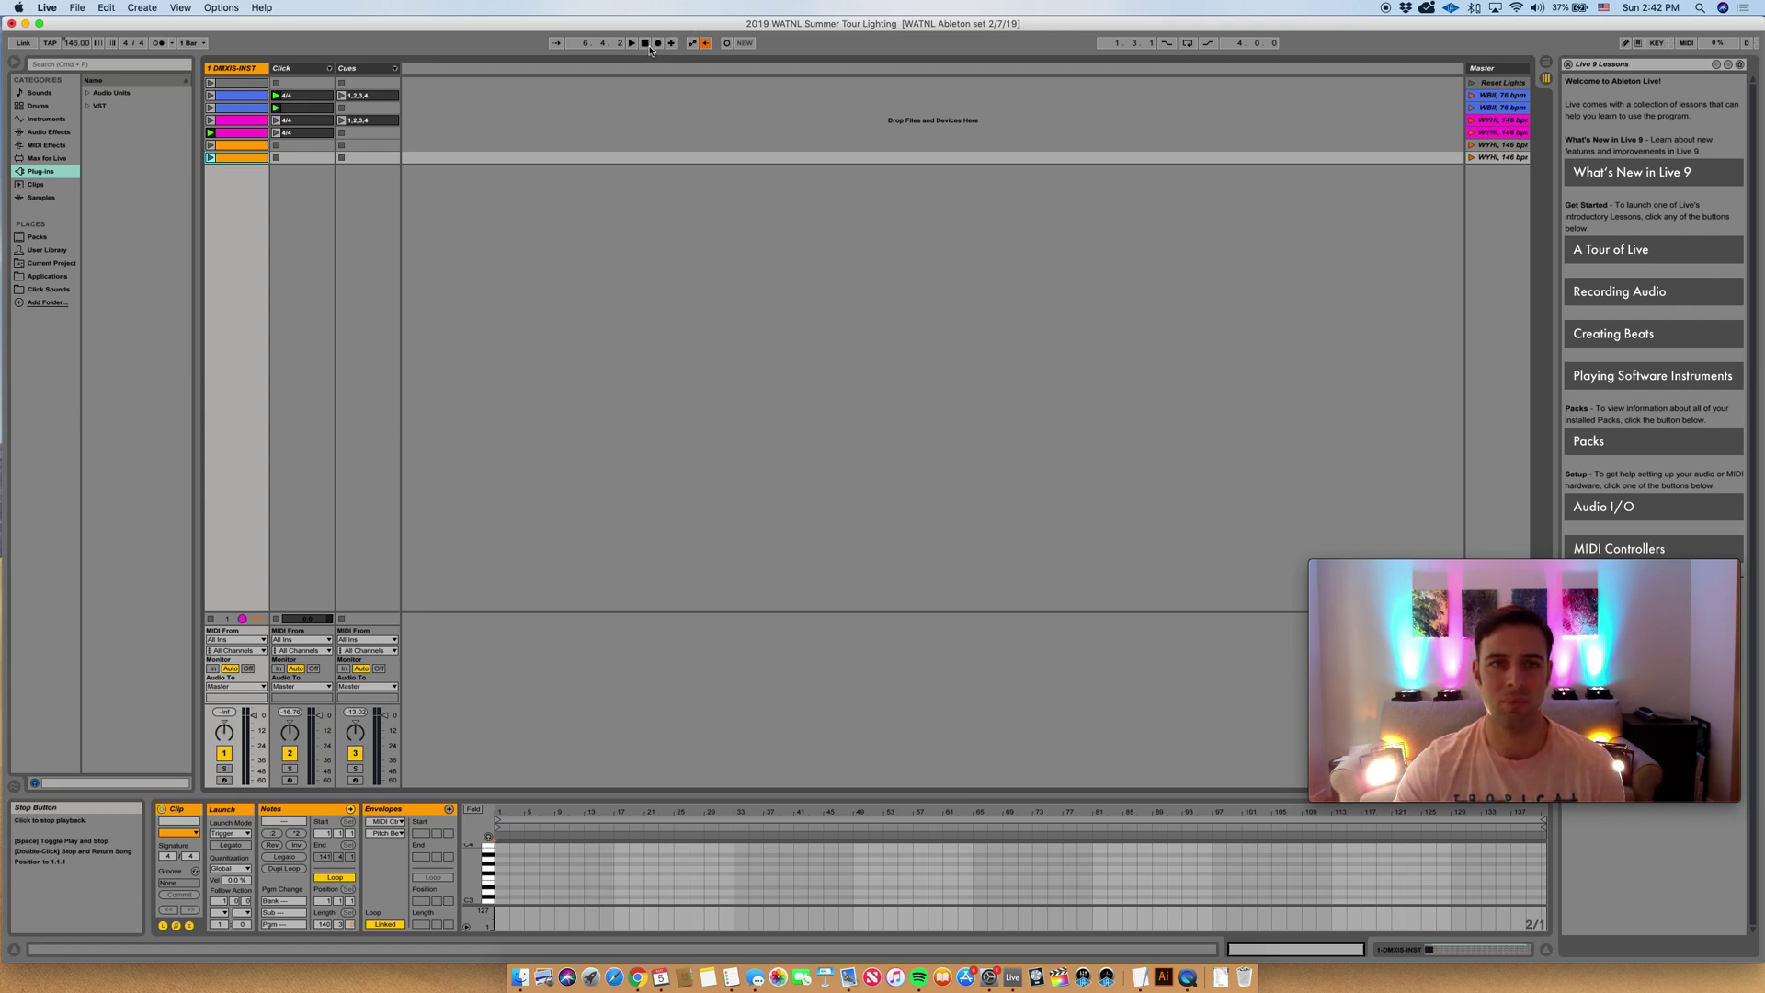